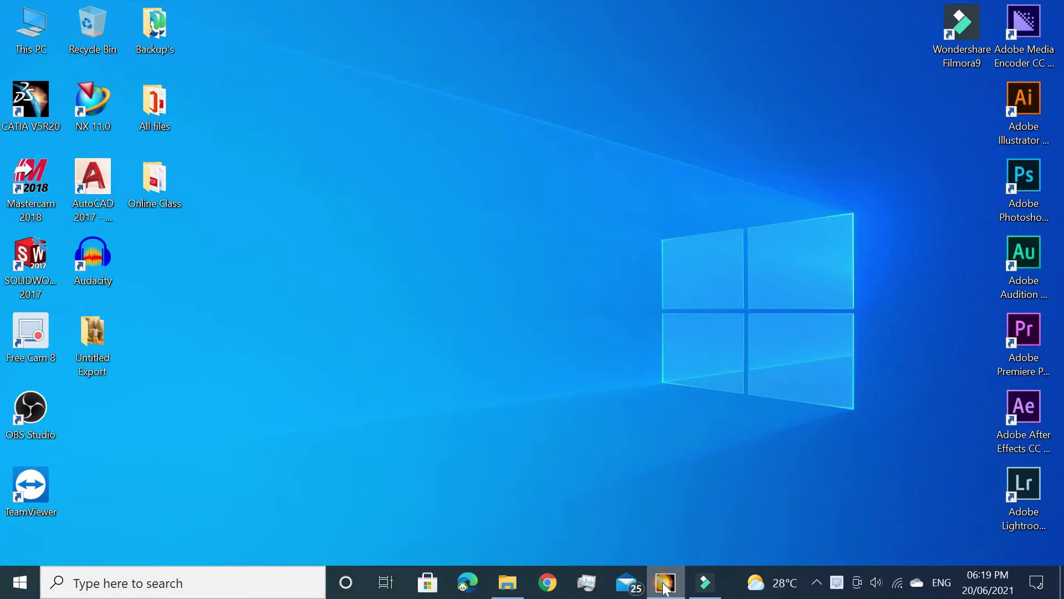
# Insert a new body, Body.2, into Part1 and open Sketch.6 on the pad's flat face
pyautogui.click(666, 589)
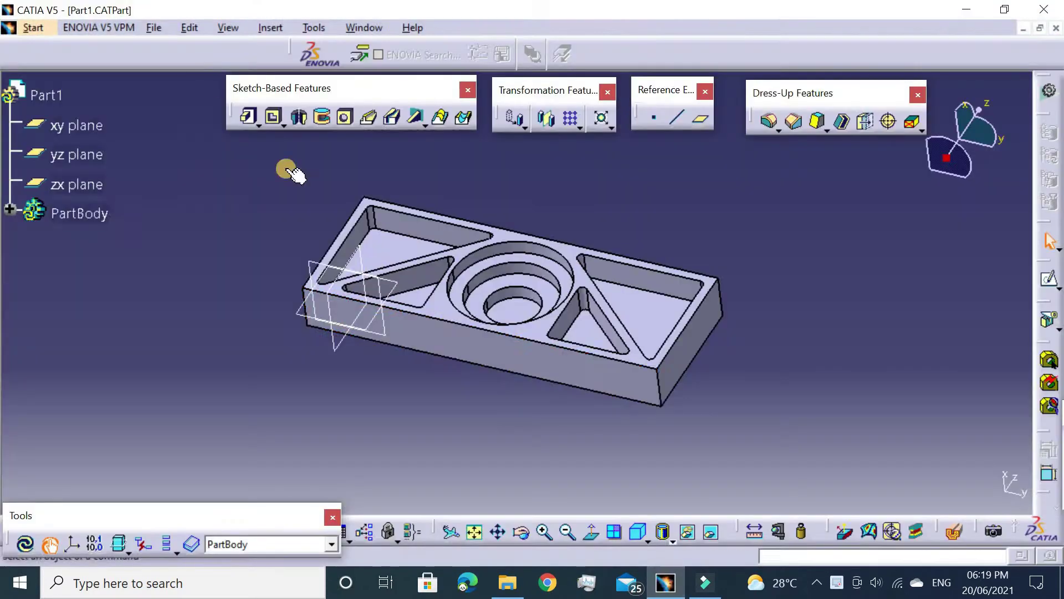
pyautogui.click(277, 27)
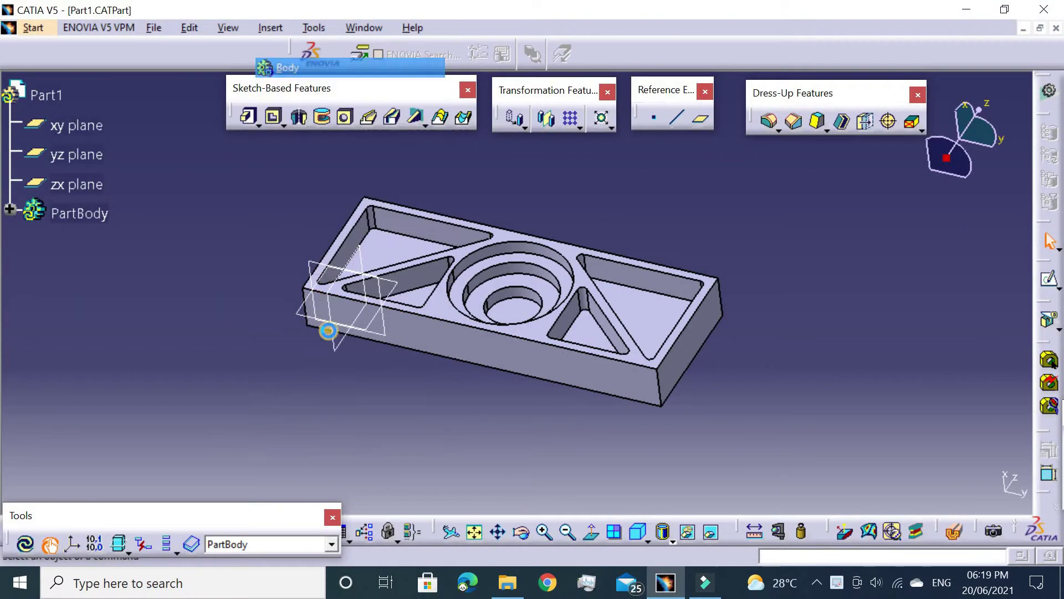
pyautogui.moveTo(501, 258); pyautogui.dragTo(458, 281, button='middle')
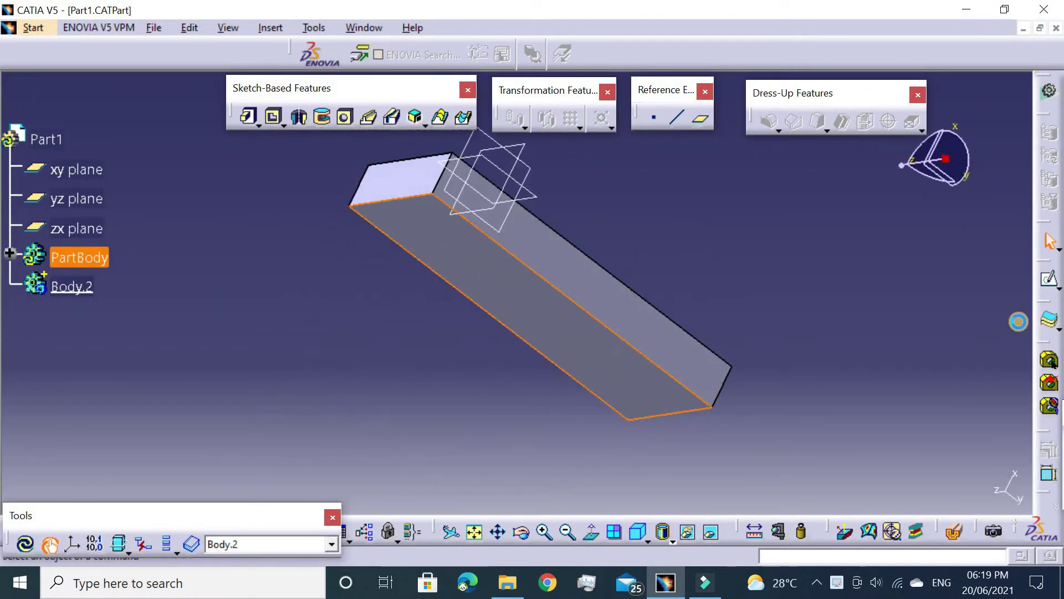
pyautogui.click(1046, 283)
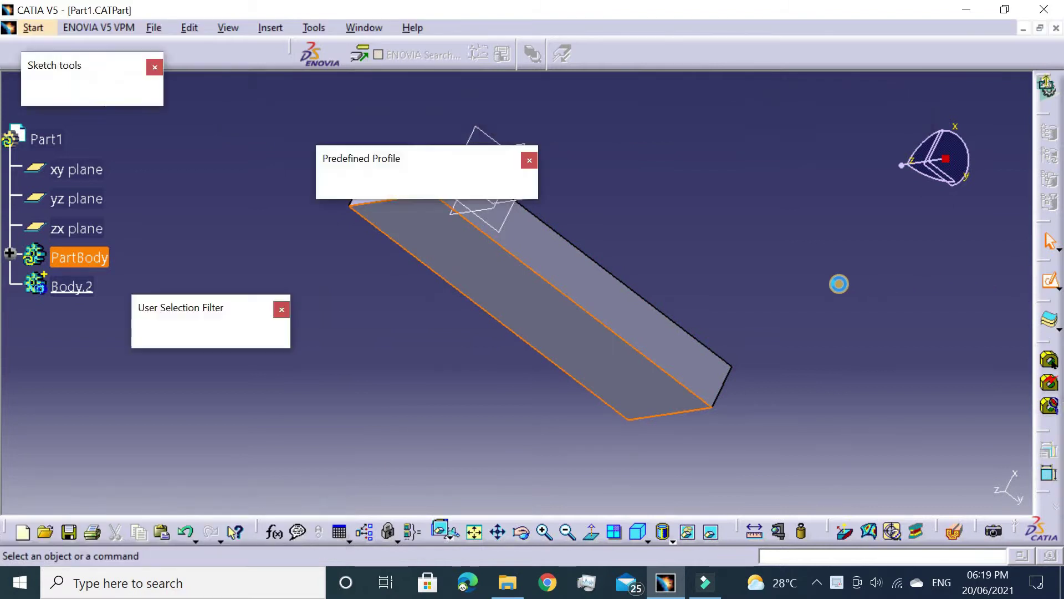
pyautogui.moveTo(452, 317)
pyautogui.mouseDown(button='middle')
pyautogui.moveTo(587, 432)
pyautogui.moveTo(537, 224)
pyautogui.mouseUp(button='middle')
# Draw a rectangle around the part and constrain its right edge 10 mm from the part
pyautogui.click(339, 186)
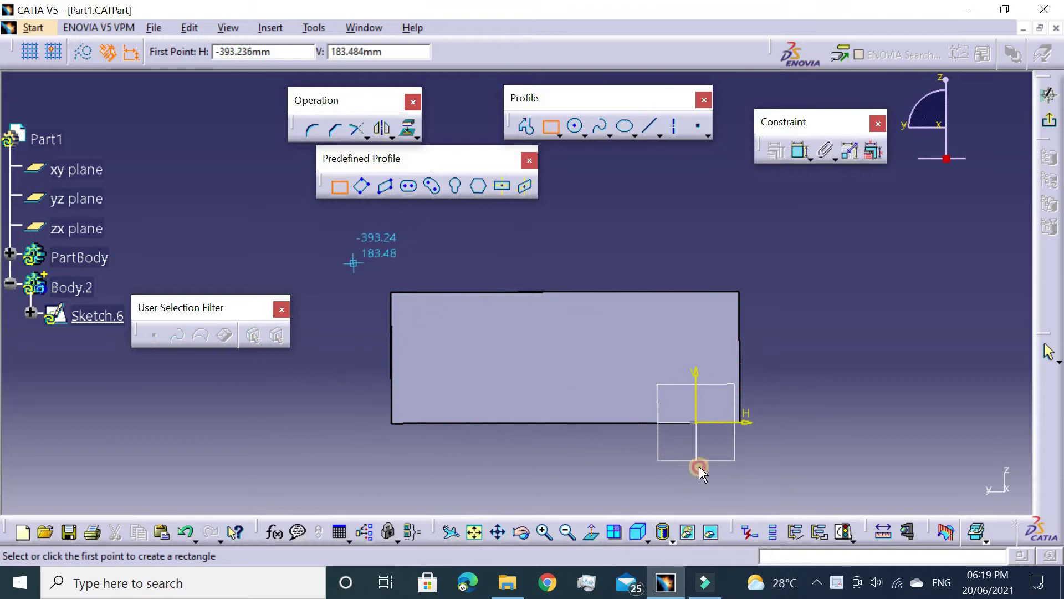
pyautogui.click(354, 263)
pyautogui.click(785, 470)
pyautogui.click(800, 150)
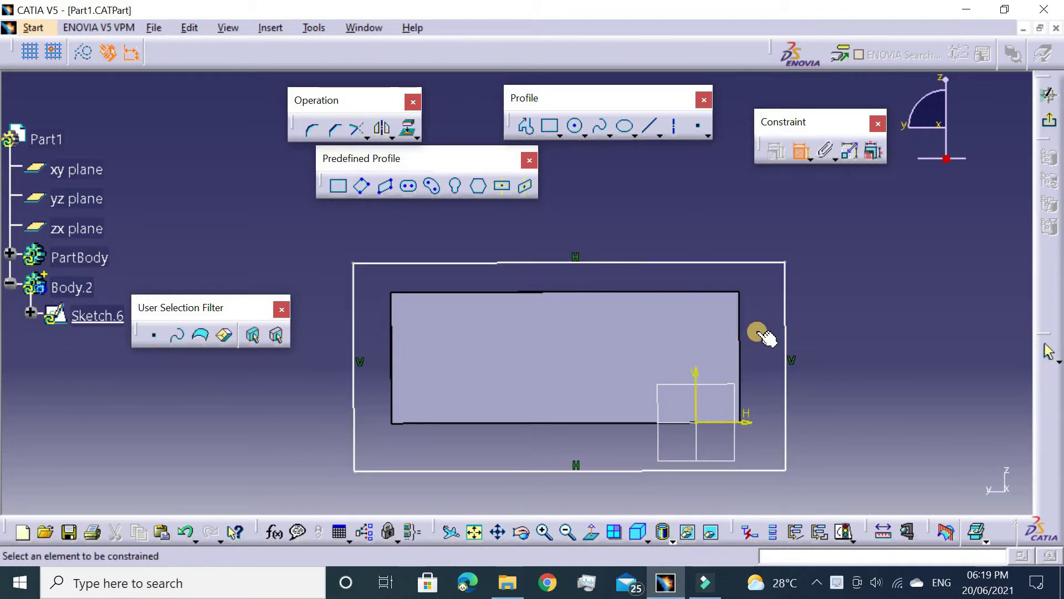
pyautogui.click(740, 341)
pyautogui.click(786, 340)
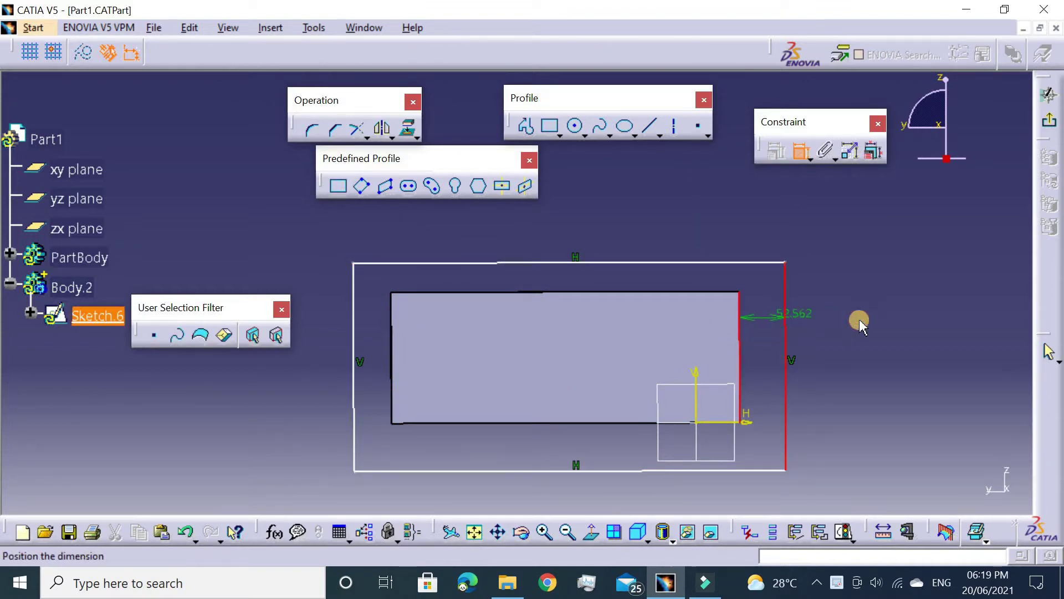
pyautogui.click(861, 321)
pyautogui.doubleClick(861, 320)
pyautogui.write('10')
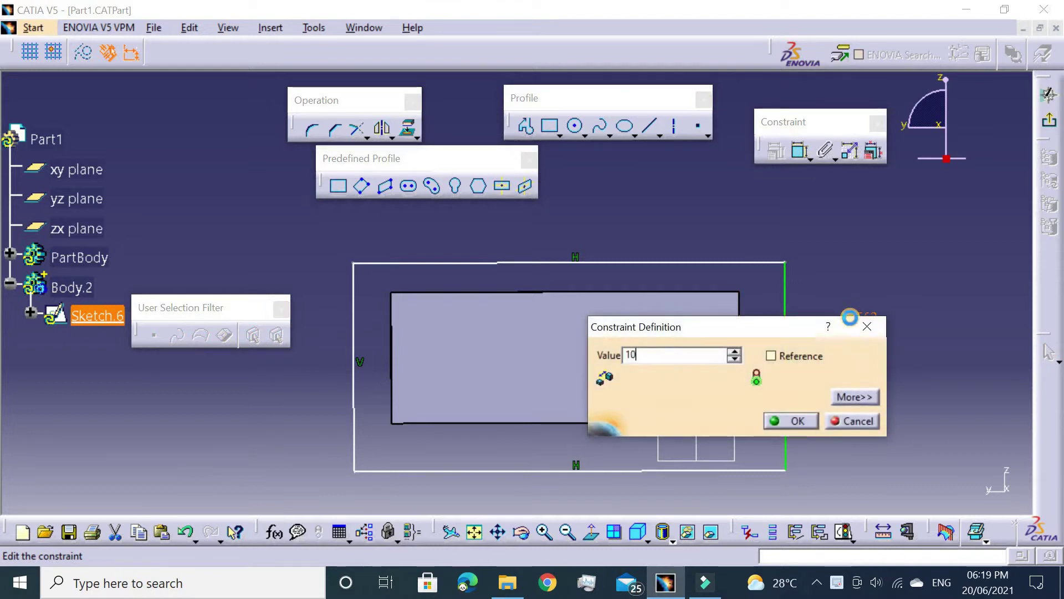
pyautogui.press('Return')
# Constrain the rectangle's top and bottom edges 10 mm from the part's edges
pyautogui.click(800, 151)
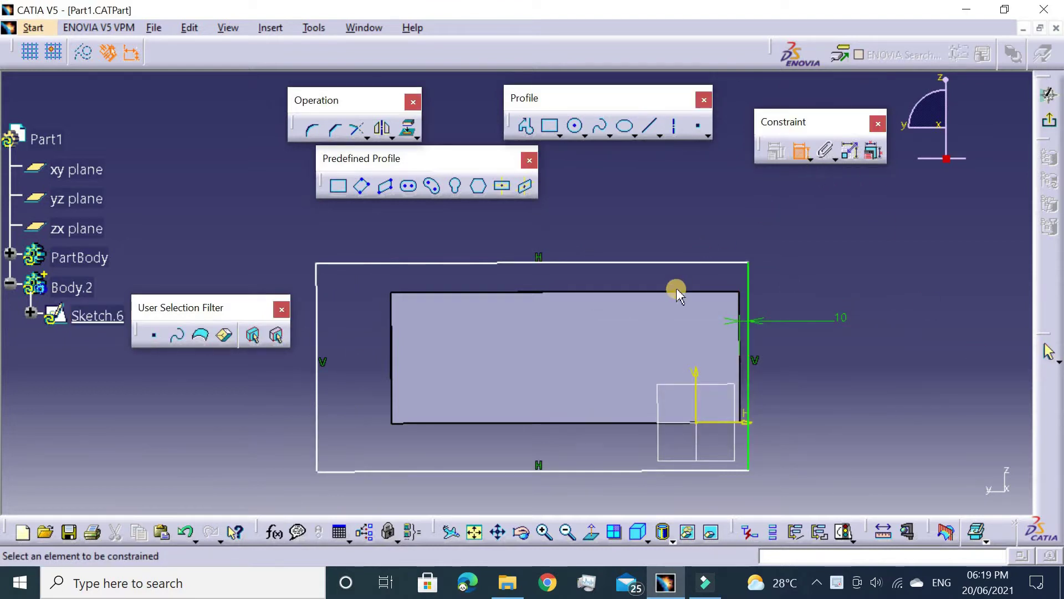
pyautogui.click(712, 260)
pyautogui.click(815, 210)
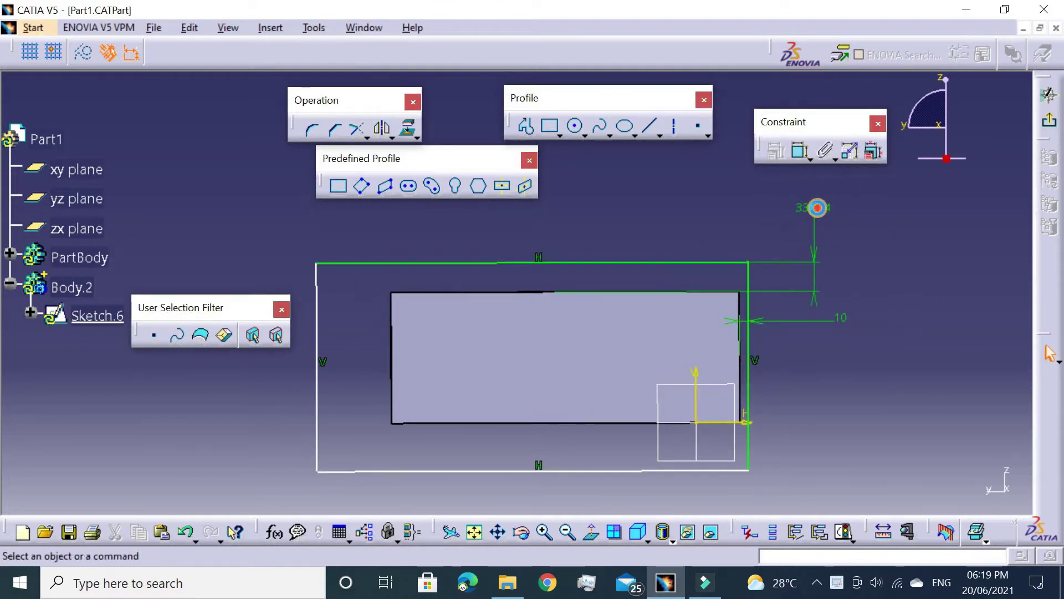
pyautogui.doubleClick(818, 210)
pyautogui.press('Return')
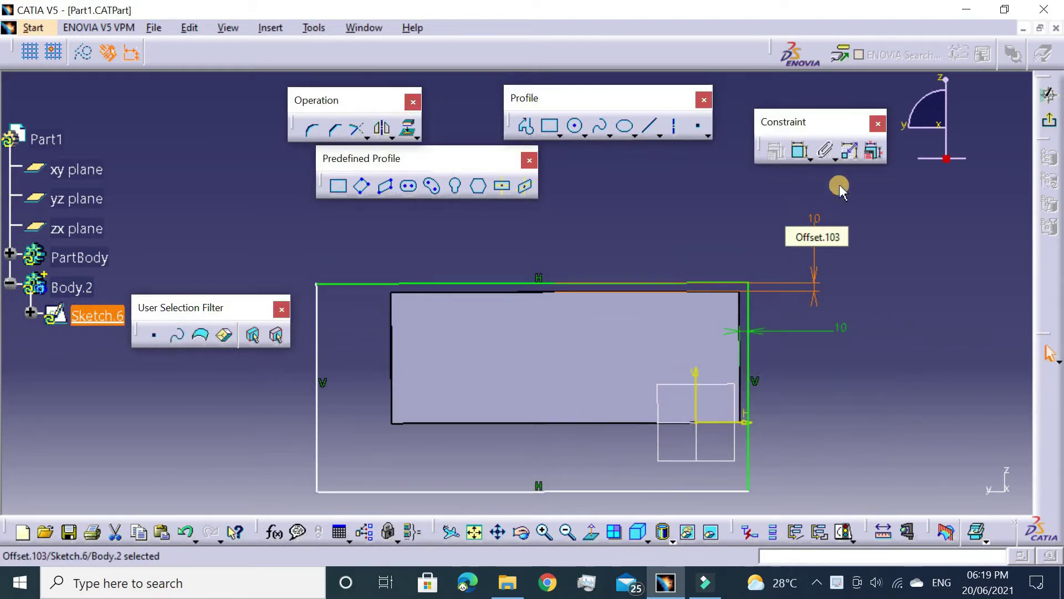
pyautogui.click(800, 151)
pyautogui.click(601, 492)
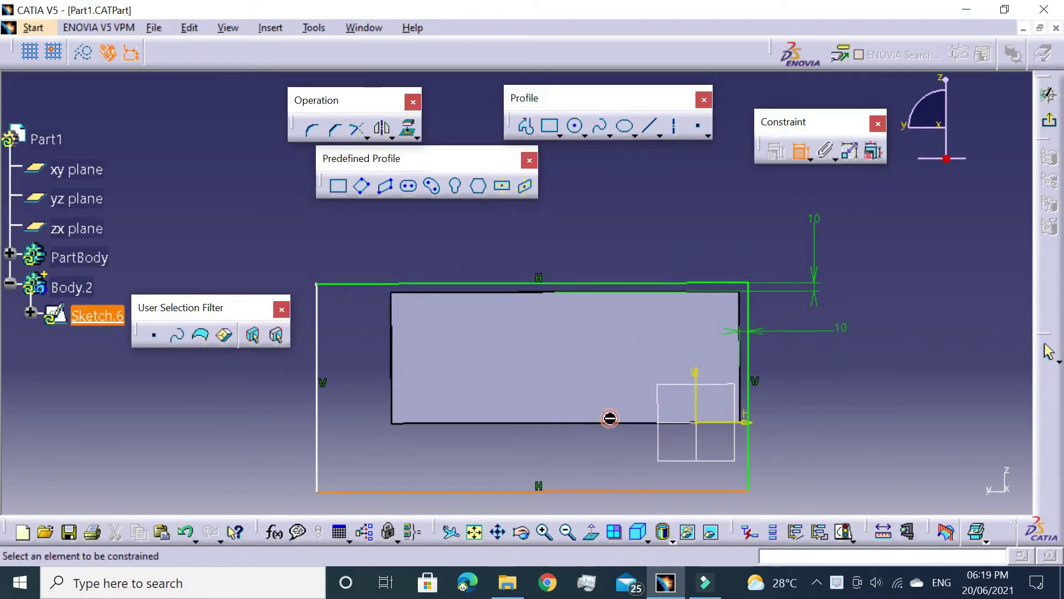
pyautogui.click(614, 423)
pyautogui.click(822, 389)
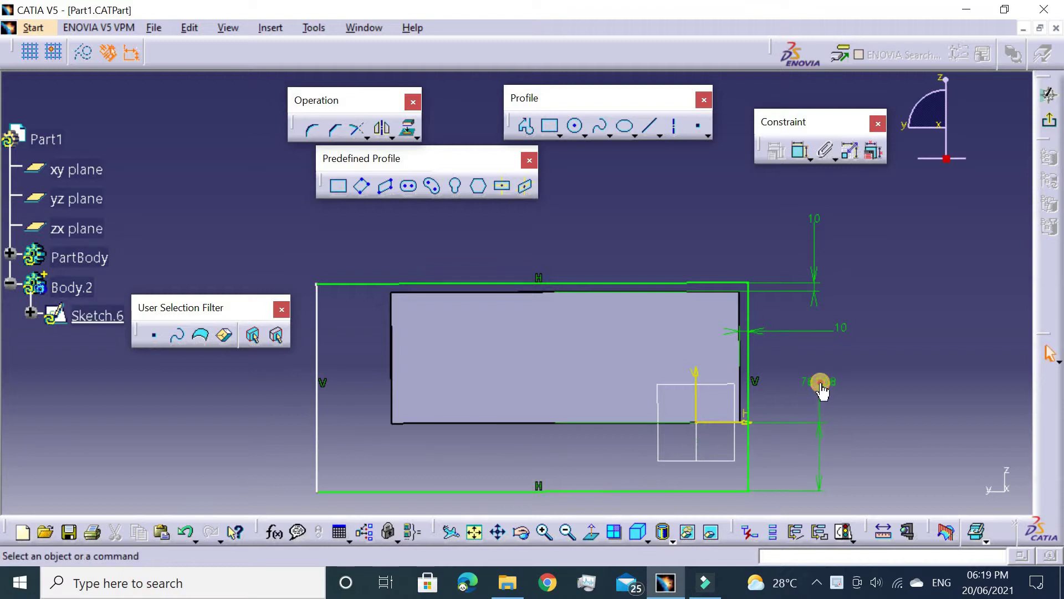
pyautogui.doubleClick(820, 388)
pyautogui.press('Return')
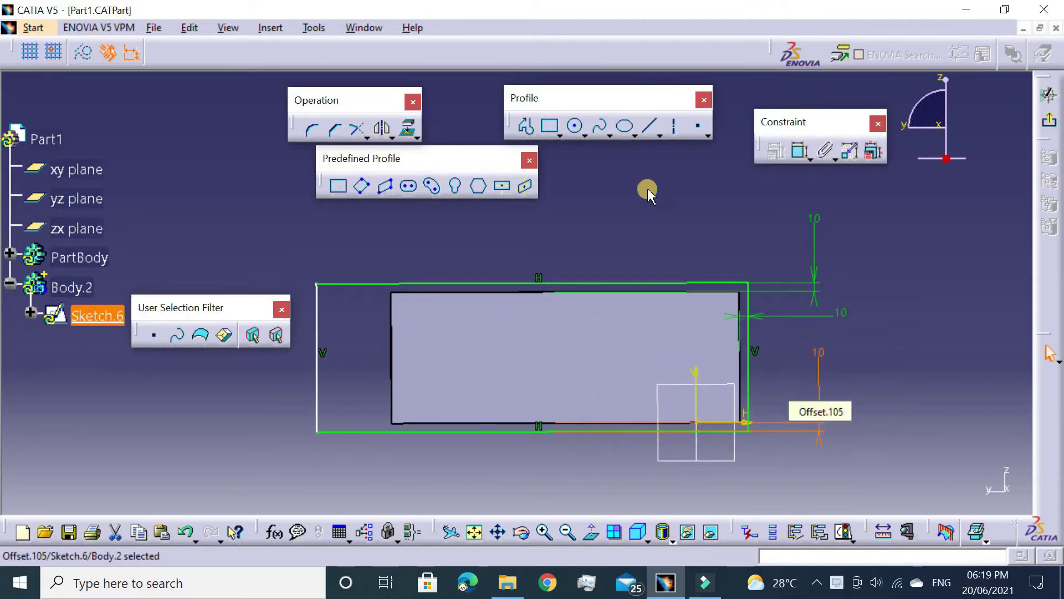
# Set the left edge offset to 10 mm and exit the sketcher
pyautogui.moveTo(765, 195); pyautogui.dragTo(872, 204, button='middle')
pyautogui.click(800, 150)
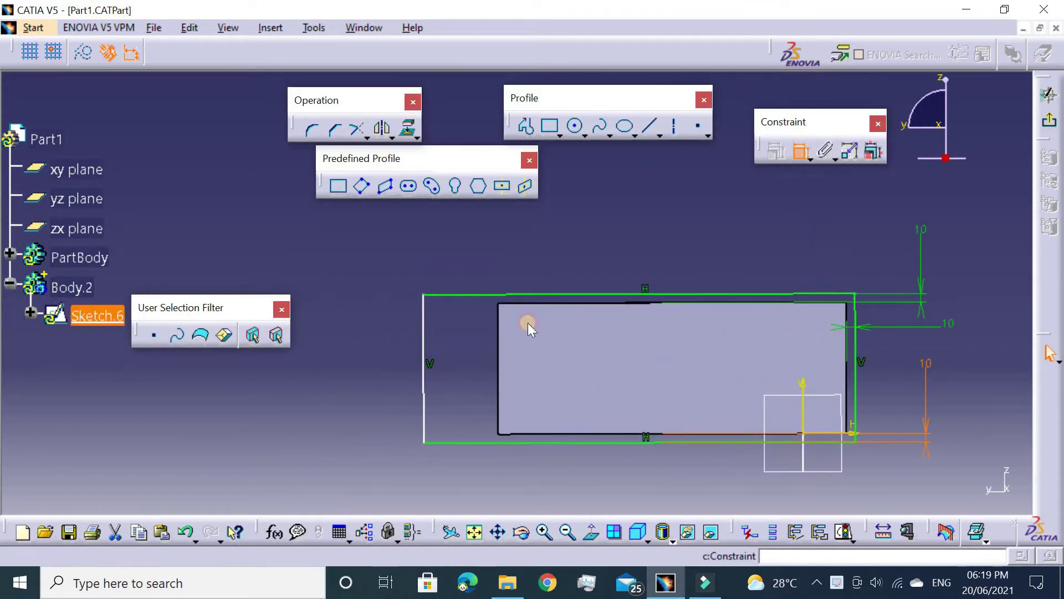
pyautogui.click(498, 348)
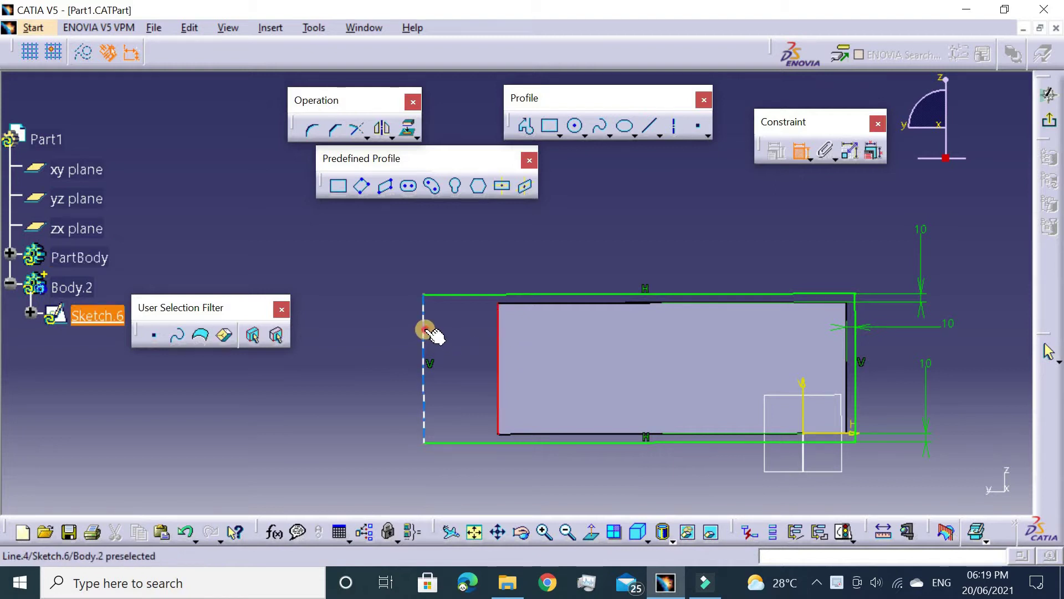
pyautogui.click(424, 331)
pyautogui.click(360, 242)
pyautogui.doubleClick(363, 246)
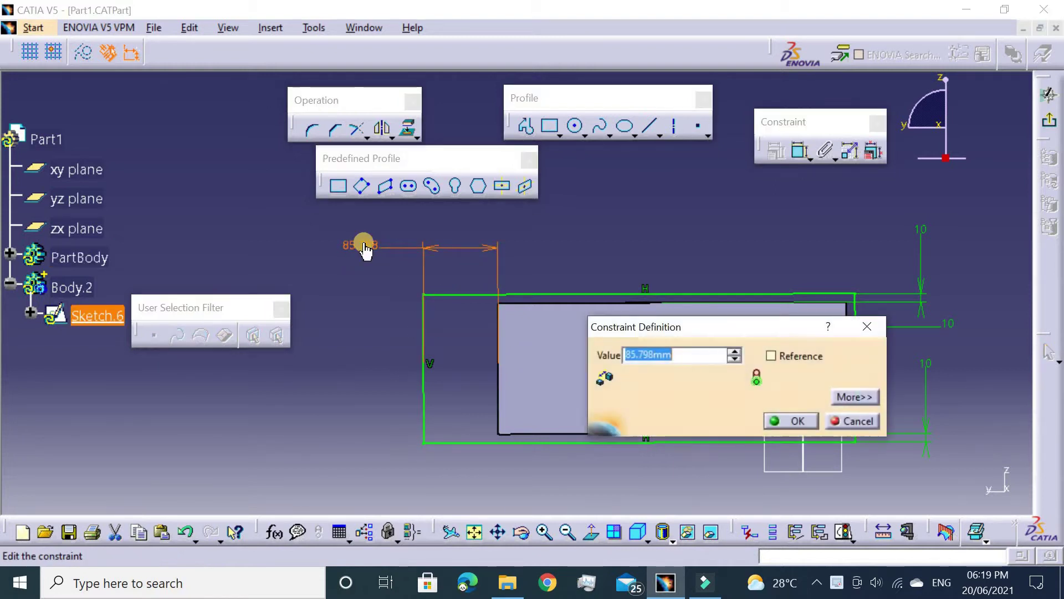
pyautogui.write('10')
pyautogui.press('Return')
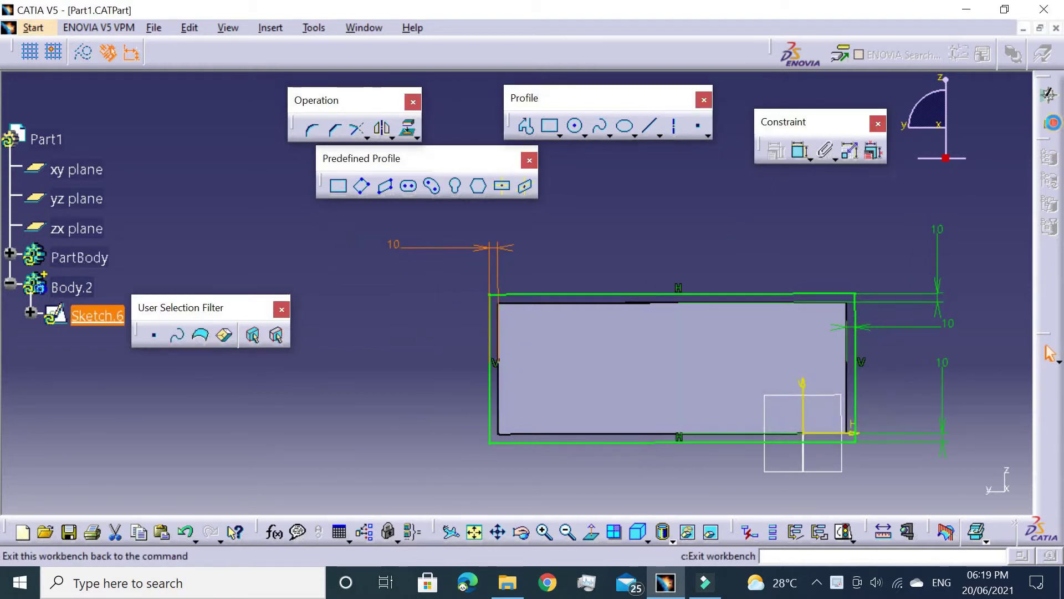
pyautogui.click(1050, 353)
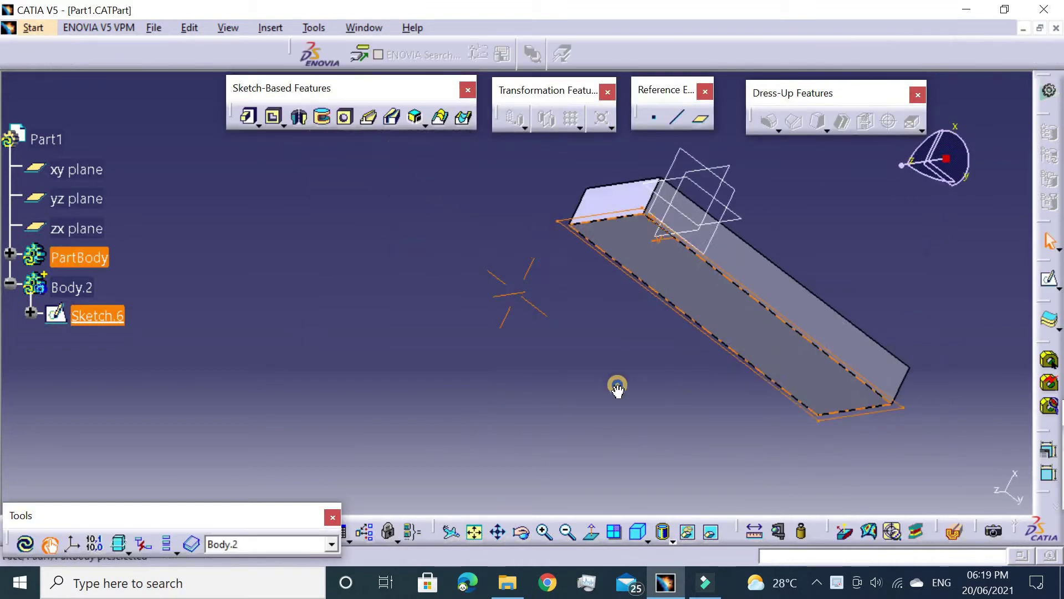
# Pad Sketch.6 60 mm in the reversed direction, checking it from the Left view
pyautogui.moveTo(617, 388); pyautogui.dragTo(582, 352, button='middle')
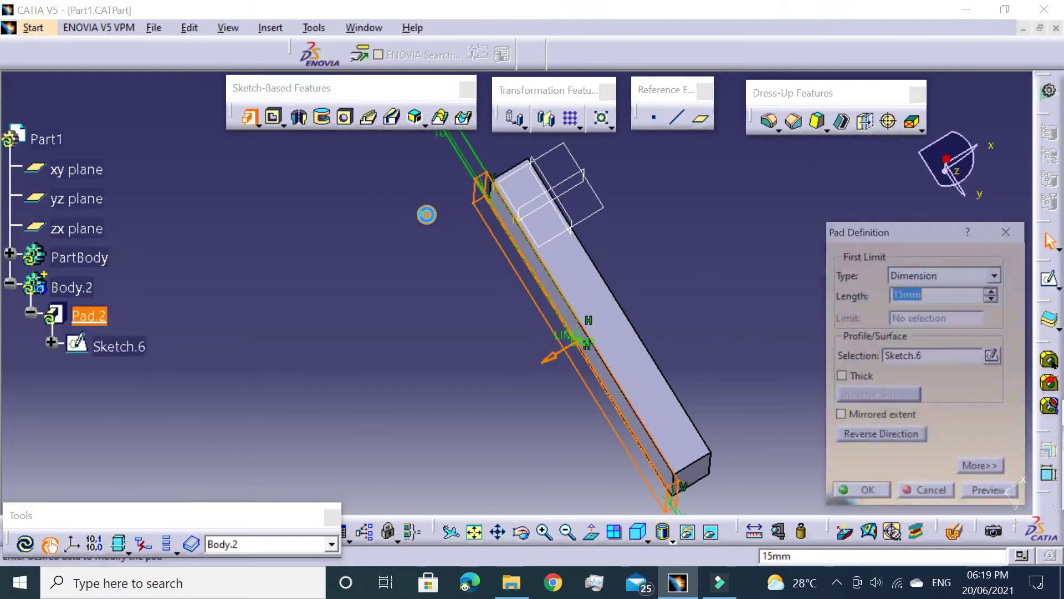
pyautogui.click(887, 436)
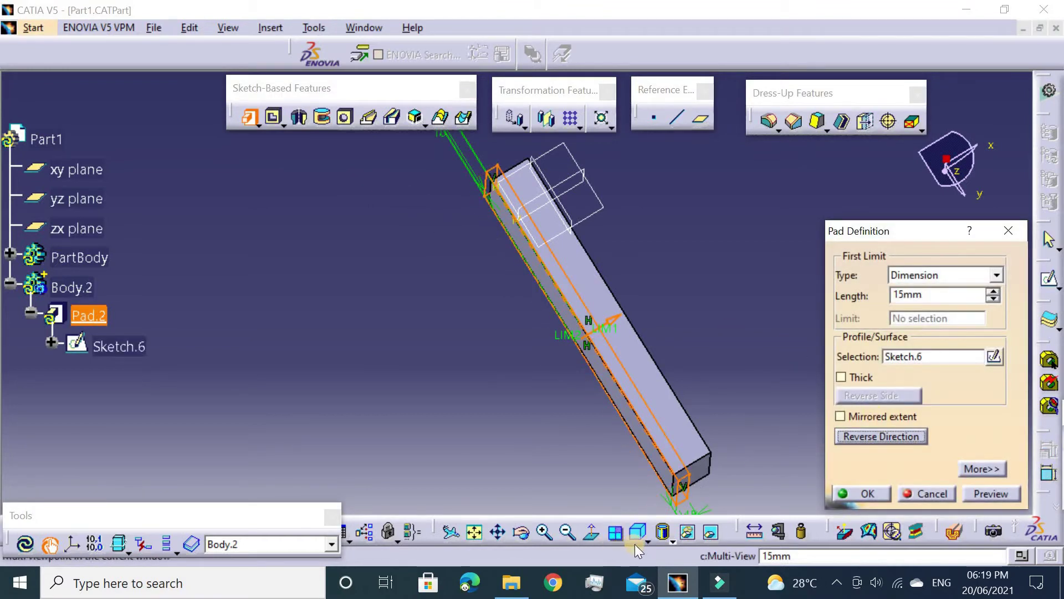
pyautogui.click(647, 540)
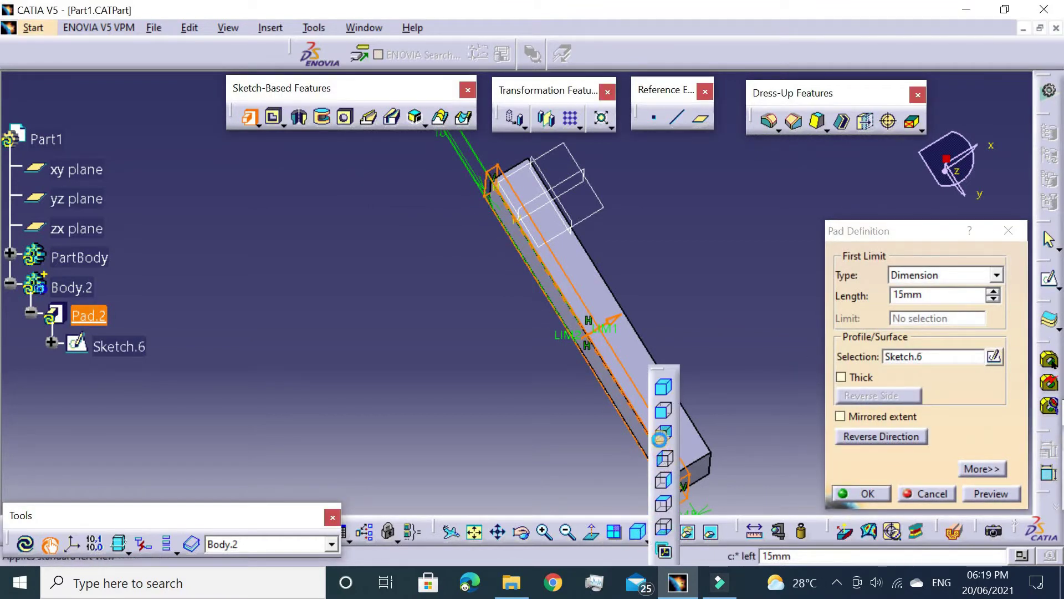
pyautogui.click(659, 439)
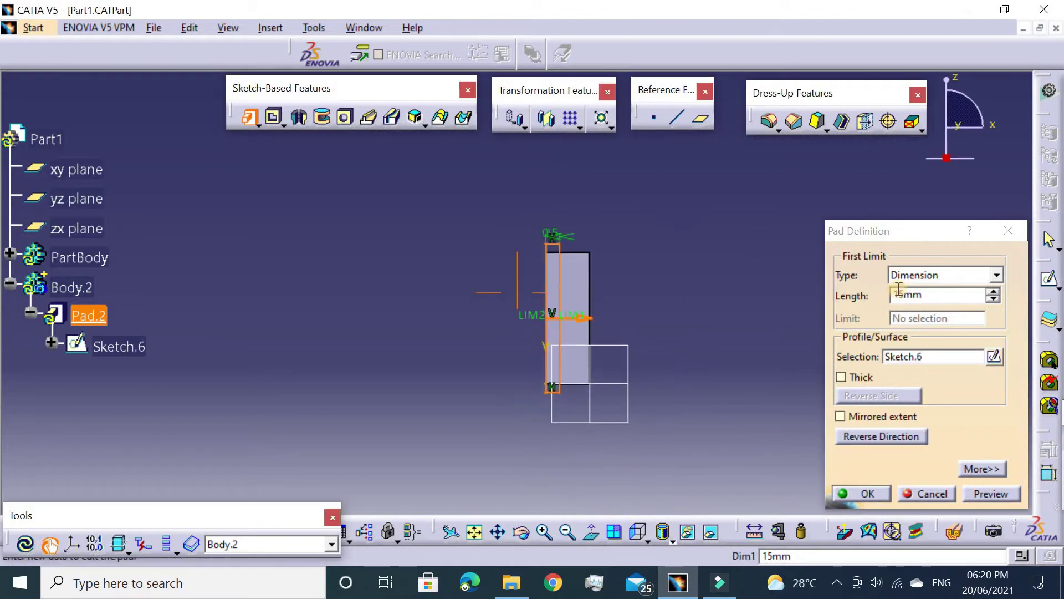
pyautogui.click(993, 291)
pyautogui.write('60')
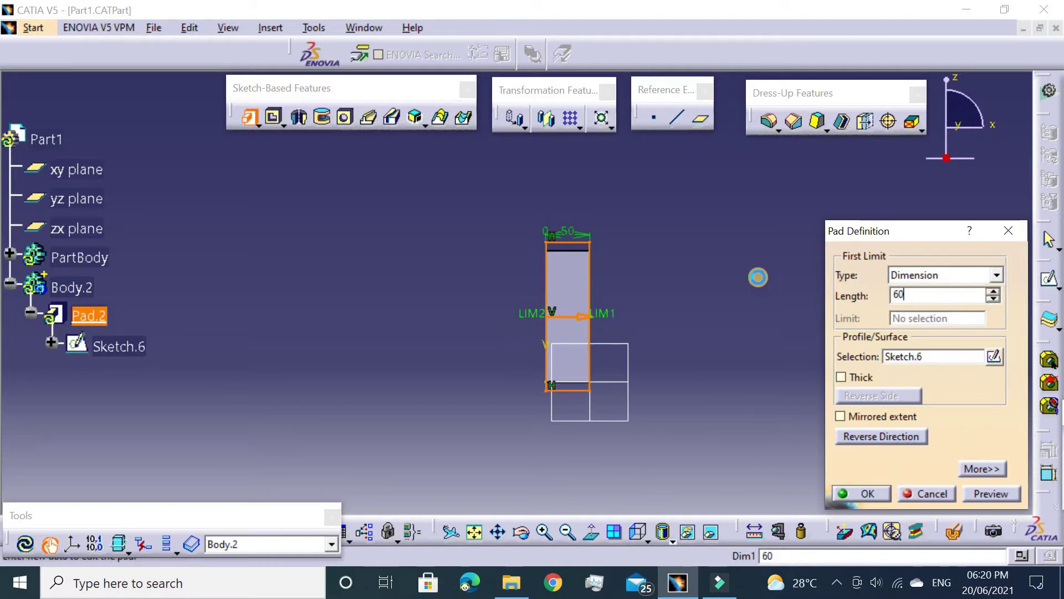
pyautogui.press('Return')
# Create Sketch.7 on Pad.2's face by projecting the face outline into it
pyautogui.moveTo(735, 305); pyautogui.dragTo(593, 269, button='middle')
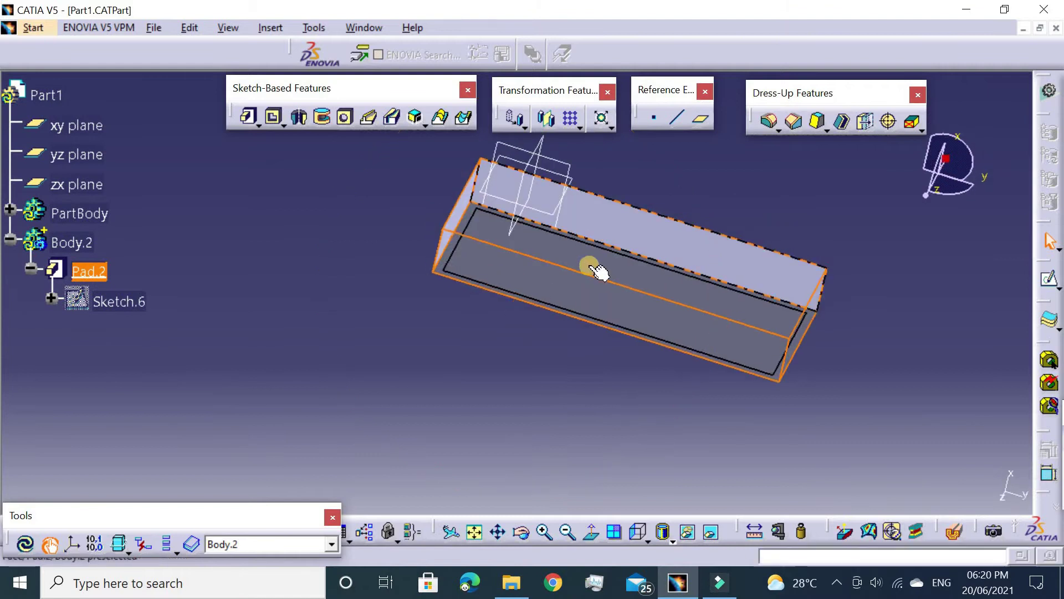
pyautogui.click(1049, 276)
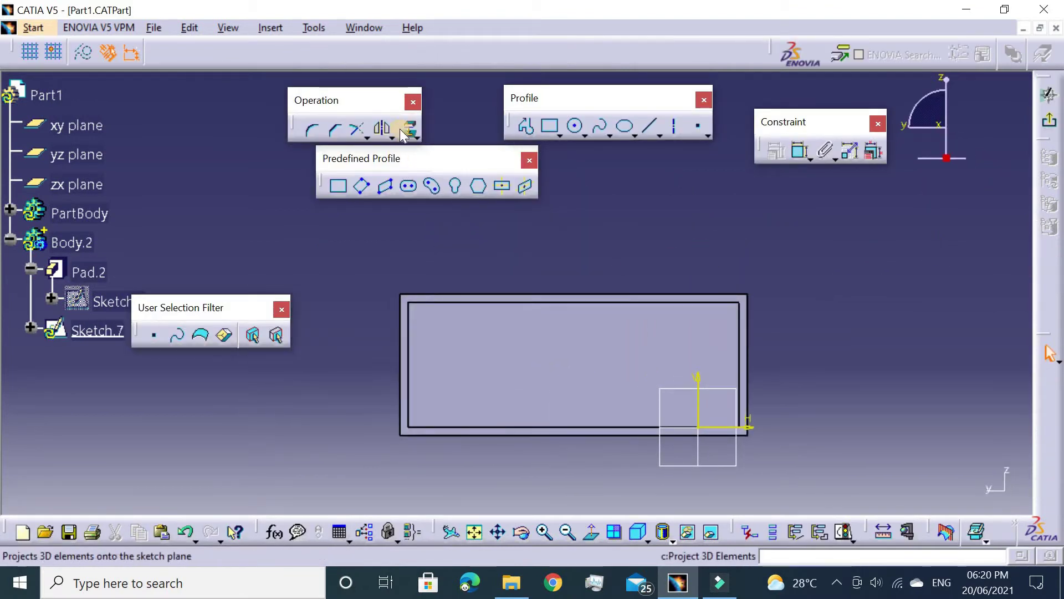
pyautogui.click(409, 129)
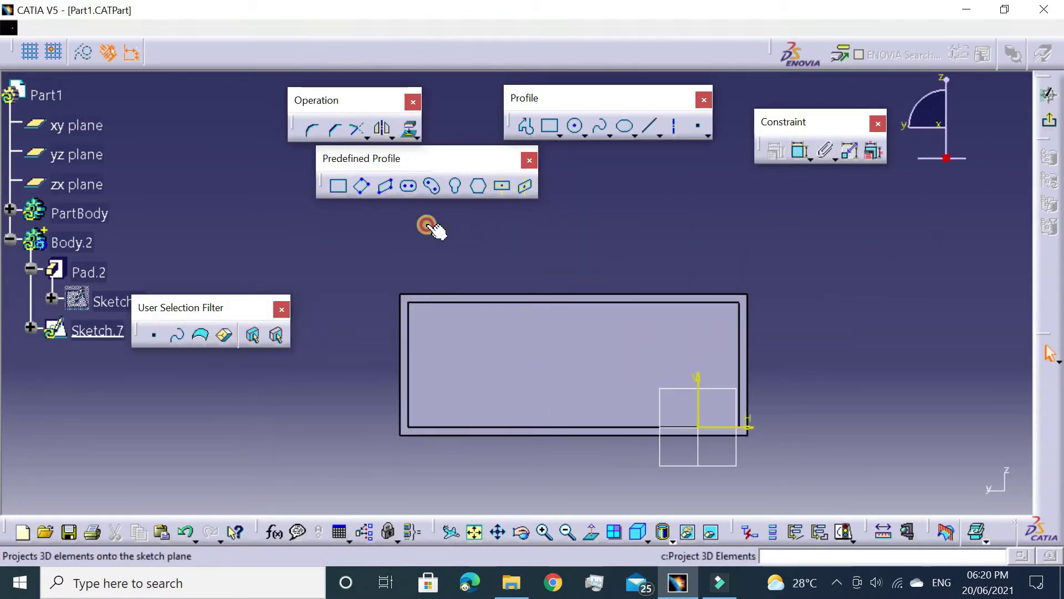
pyautogui.click(450, 307)
pyautogui.click(1056, 123)
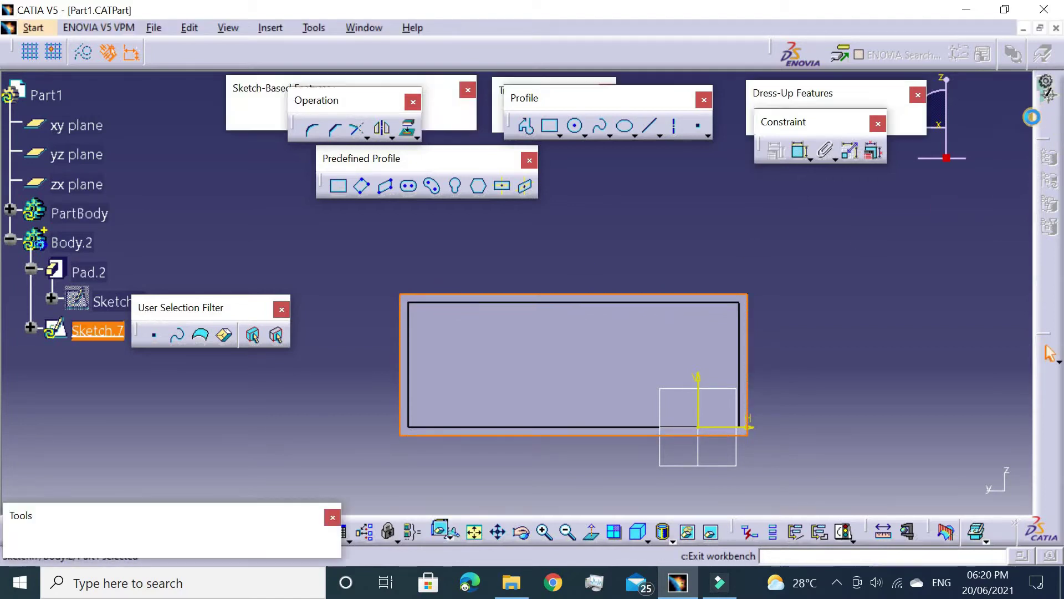
# Extrude Sketch.7 into a 60 mm Pad.3
pyautogui.click(250, 117)
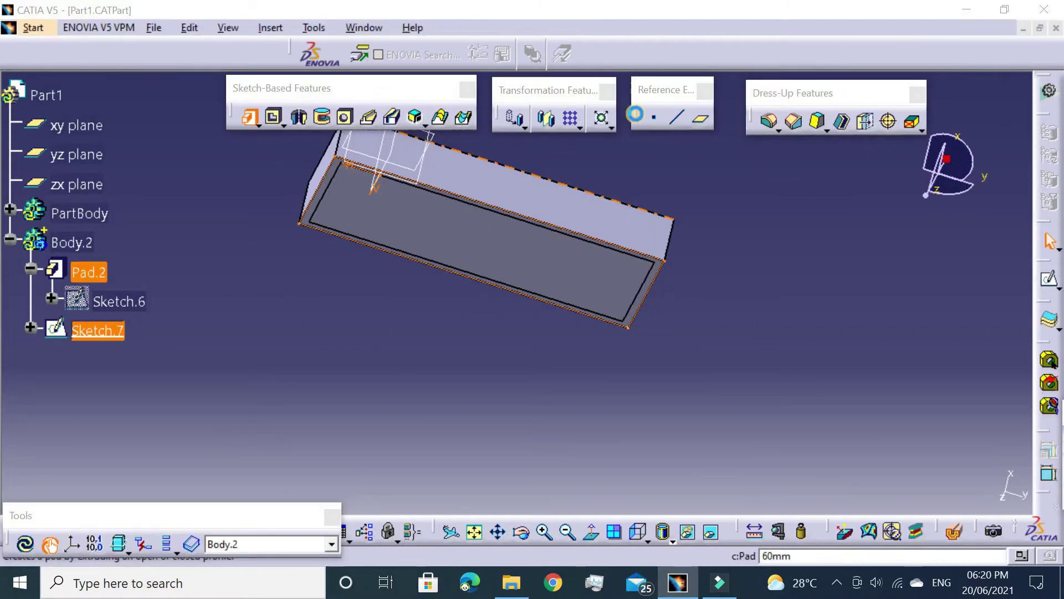
pyautogui.write('10')
pyautogui.press('Return')
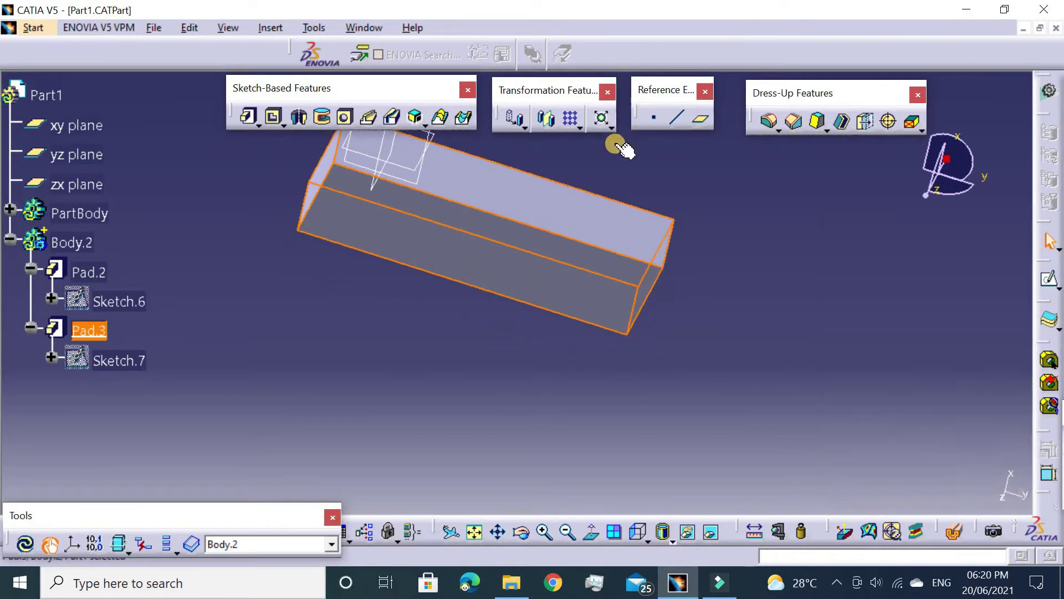
pyautogui.moveTo(686, 275)
pyautogui.mouseDown(button='middle')
pyautogui.moveTo(585, 388)
pyautogui.moveTo(722, 382)
pyautogui.moveTo(583, 244)
pyautogui.moveTo(556, 254)
pyautogui.mouseUp(button='middle')
# Raise Body.2's fill transparency to about 219 in its Graphic properties
pyautogui.rightClick(76, 243)
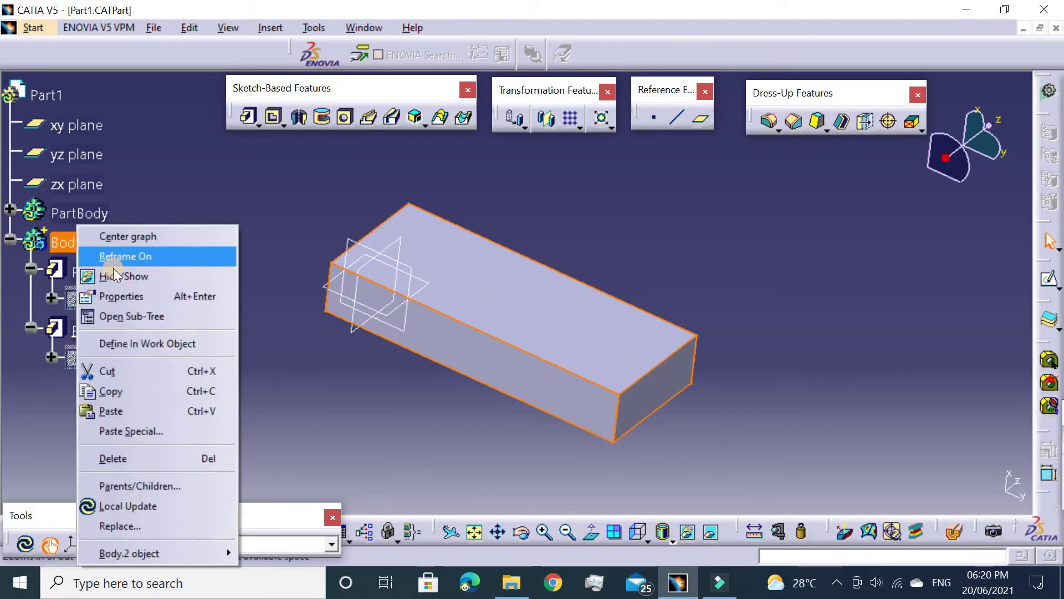
pyautogui.press('Return')
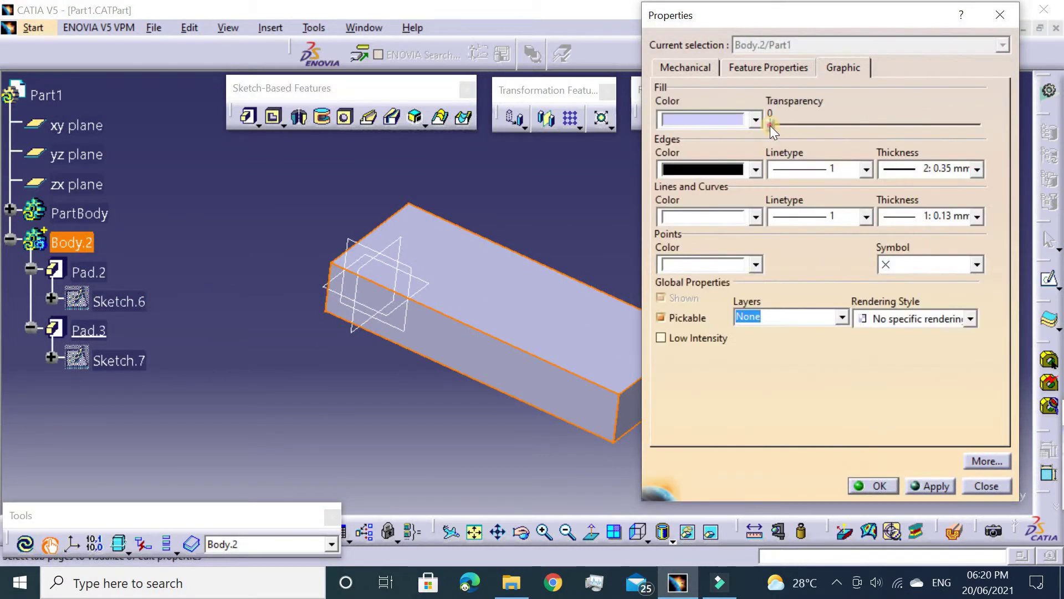
pyautogui.moveTo(771, 125); pyautogui.dragTo(948, 157)
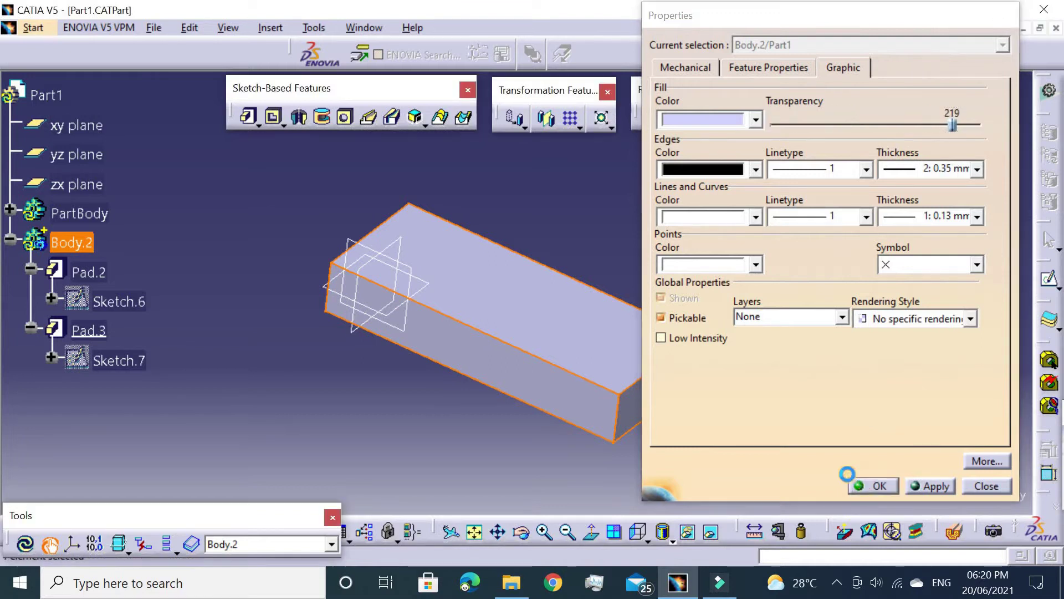
pyautogui.click(881, 486)
pyautogui.moveTo(776, 369)
pyautogui.mouseDown(button='middle')
pyautogui.moveTo(570, 278)
pyautogui.moveTo(568, 321)
pyautogui.moveTo(796, 218)
pyautogui.moveTo(815, 195)
pyautogui.moveTo(379, 147)
pyautogui.mouseUp(button='middle')
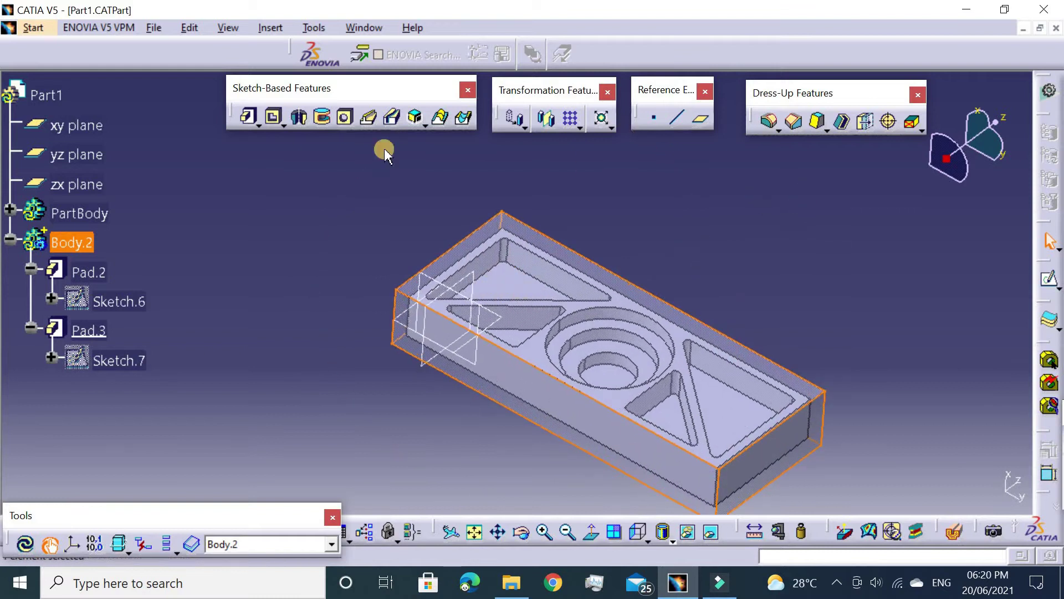
# Create an axis system at the stock's corner with the X axis reversed along the long edge
pyautogui.click(10, 239)
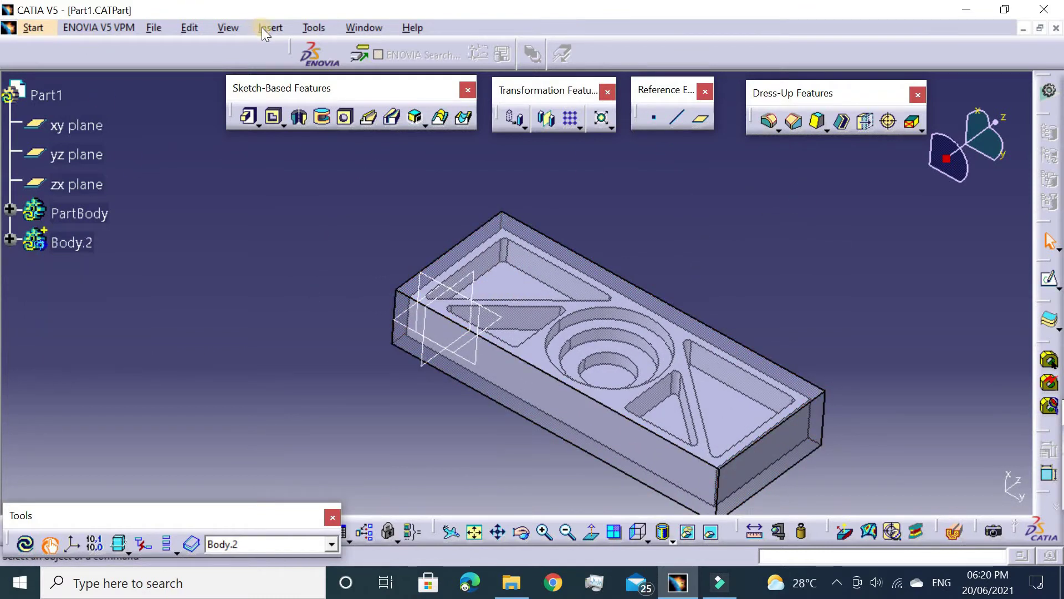
pyautogui.click(302, 240)
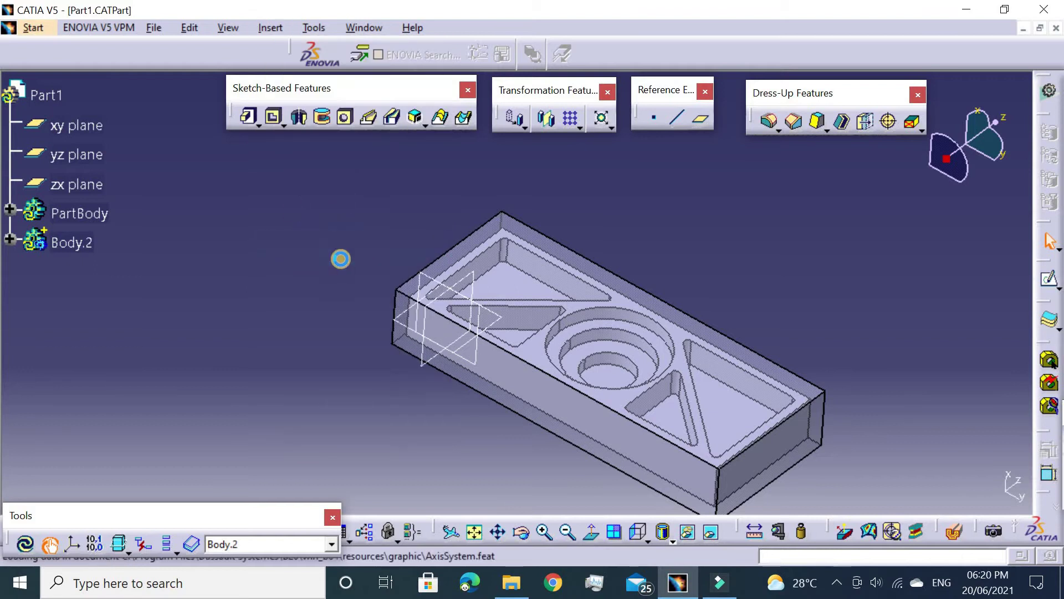
pyautogui.click(396, 289)
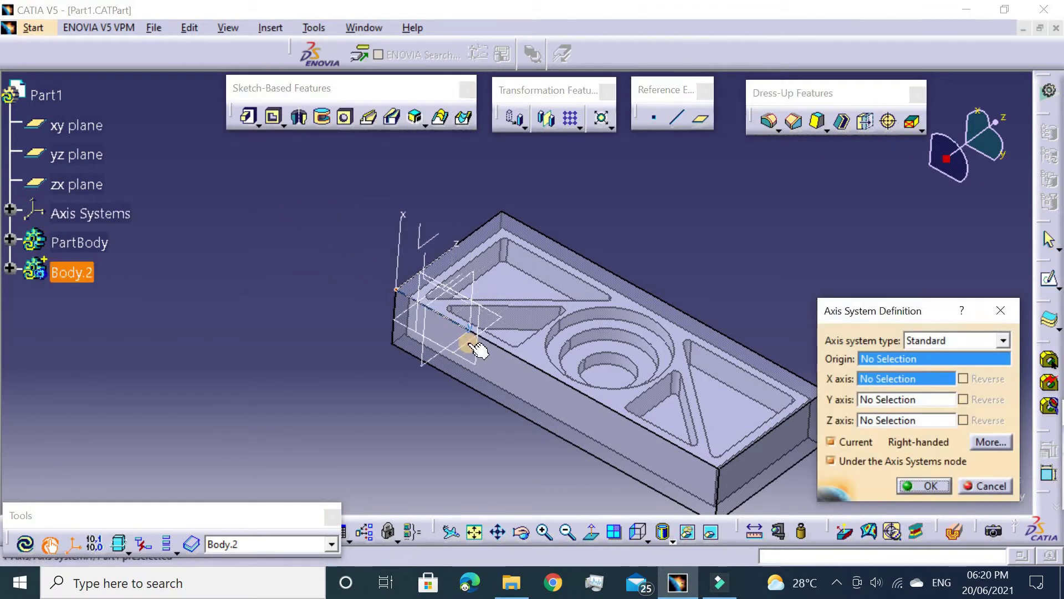
pyautogui.click(505, 353)
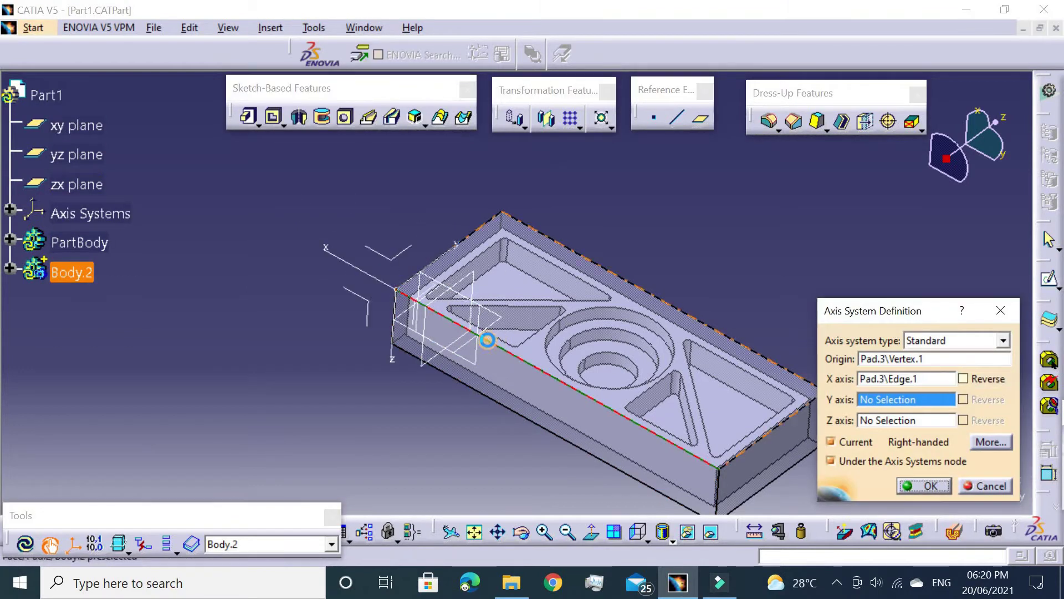
pyautogui.click(964, 379)
pyautogui.click(923, 486)
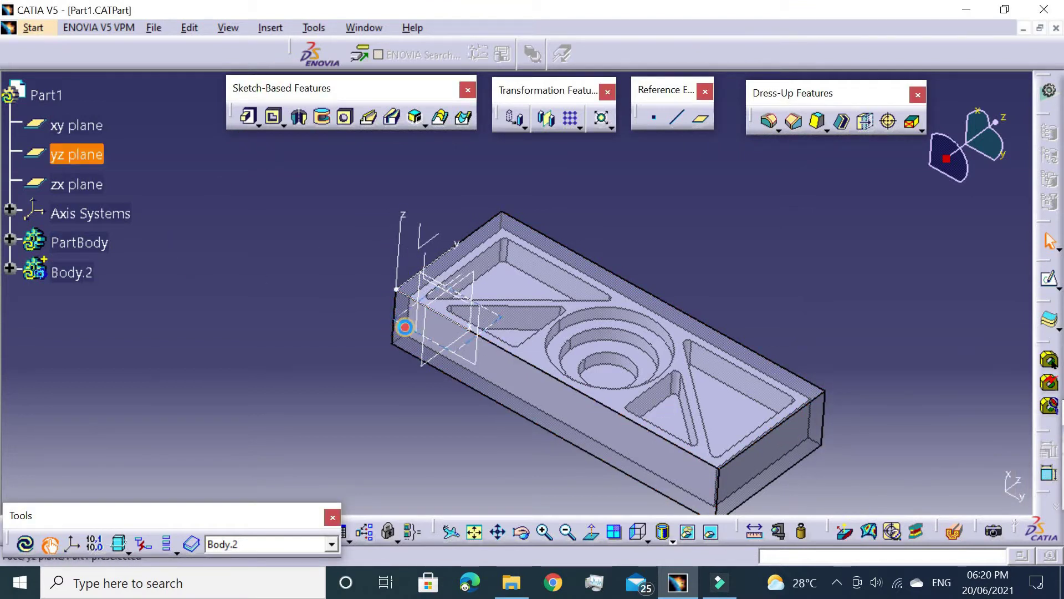
# Add a plane offset 20 mm from the yz plane
pyautogui.click(398, 311)
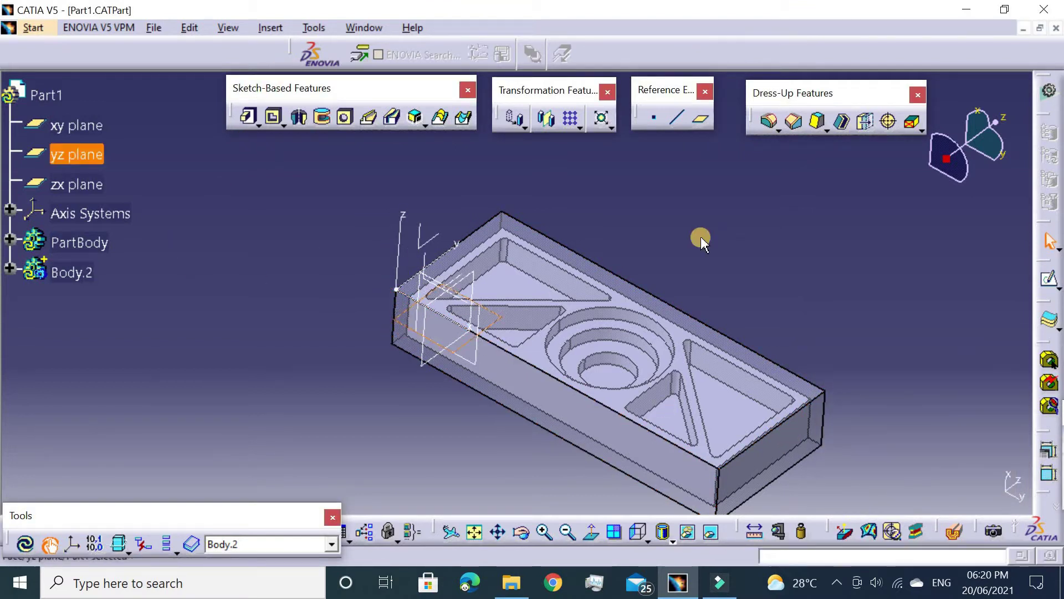
pyautogui.click(700, 124)
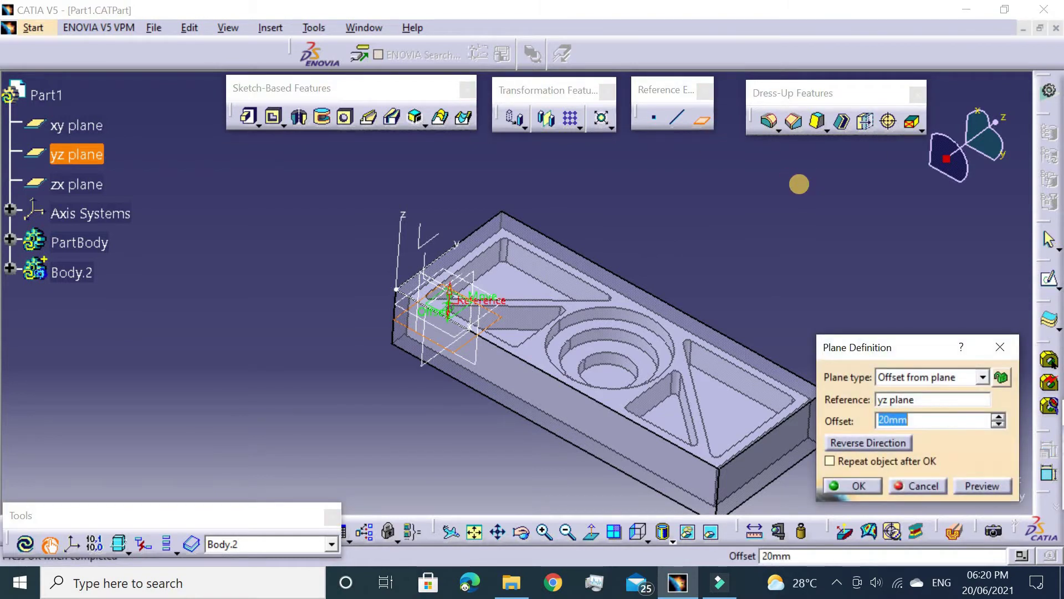
pyautogui.press('Return')
pyautogui.click(542, 312)
pyautogui.moveTo(571, 217); pyautogui.dragTo(532, 333, button='middle')
pyautogui.click(46, 95)
# Switch Part1 to the Prismatic Machining workbench via Start > Machining
pyautogui.click(33, 27)
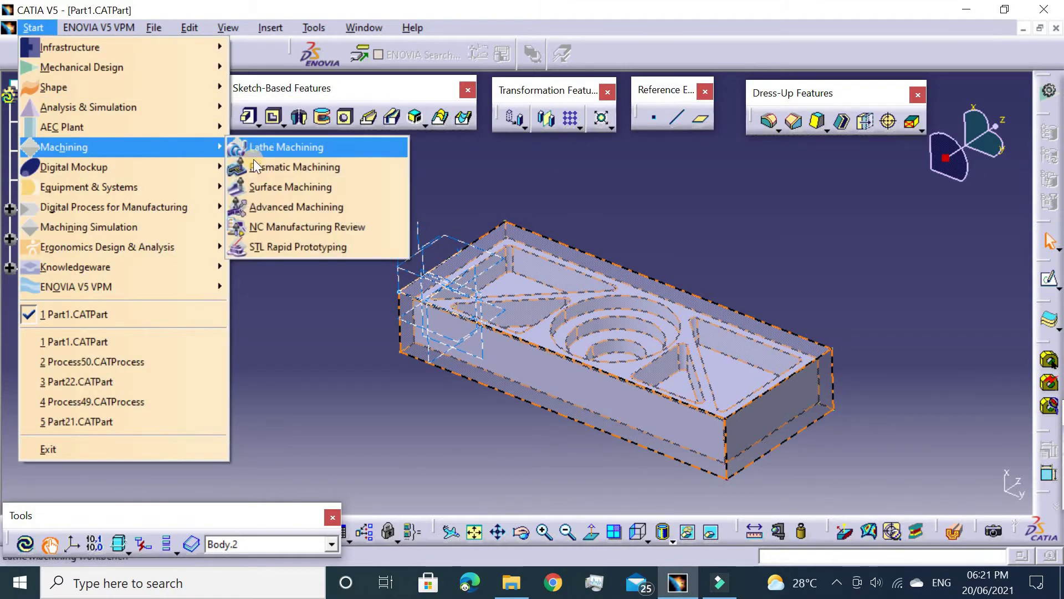
pyautogui.click(288, 149)
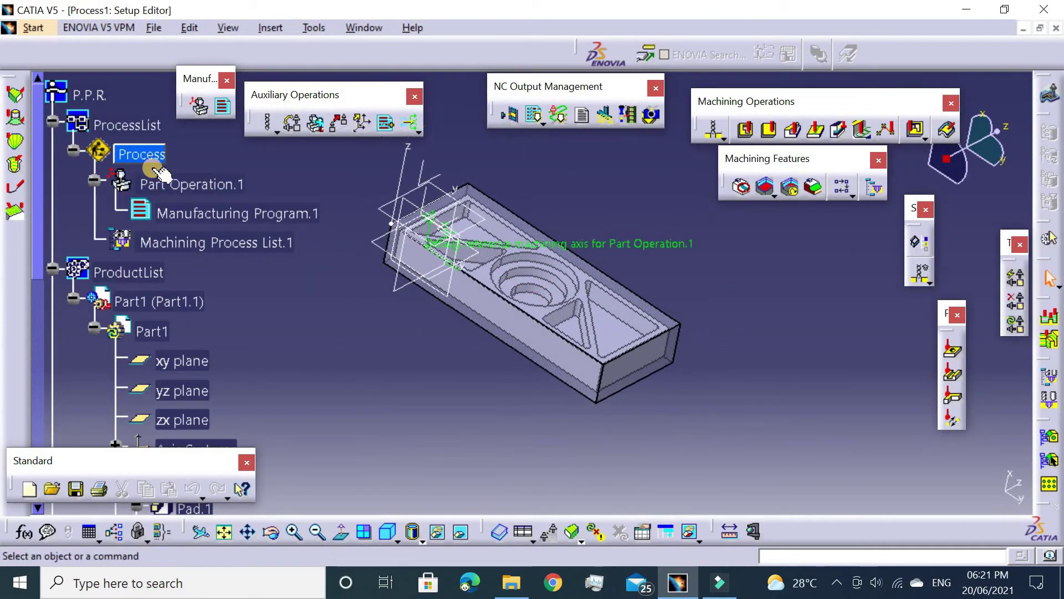
# Set Part Operation.1's machining axis to the corner axis system
pyautogui.doubleClick(184, 184)
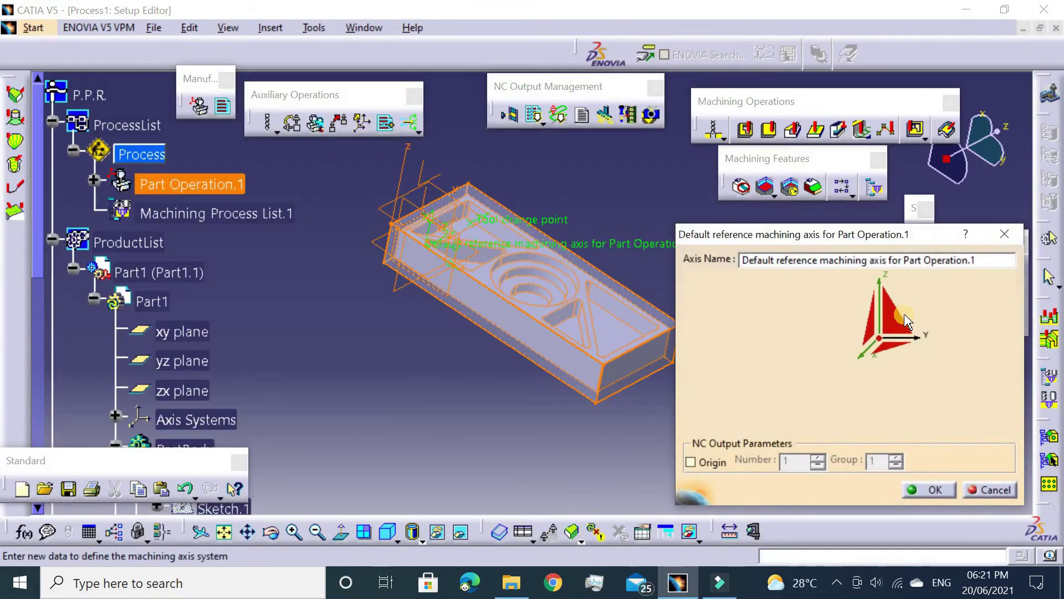
pyautogui.click(898, 324)
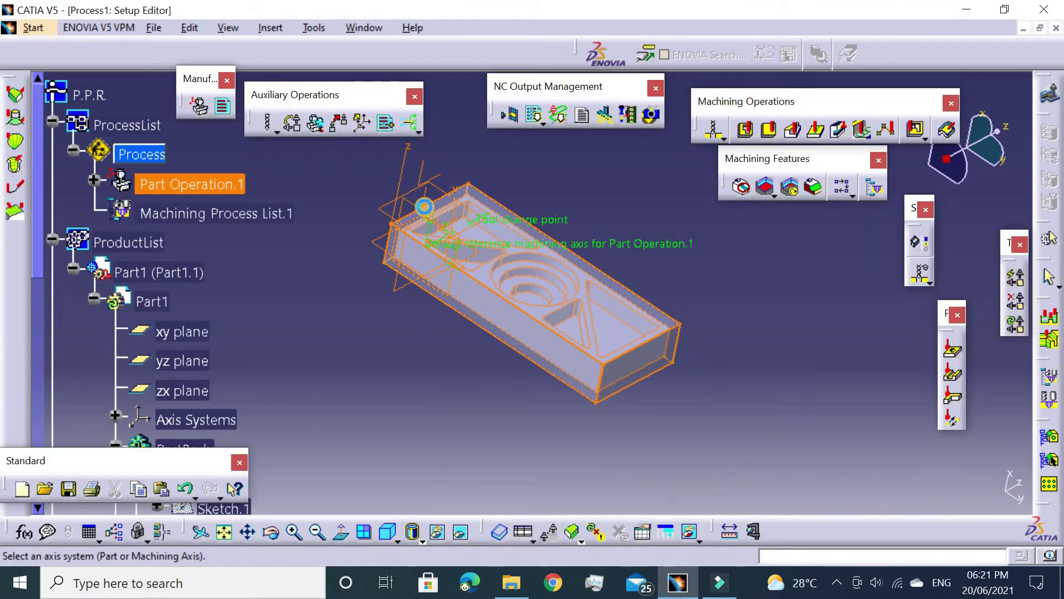
pyautogui.click(405, 175)
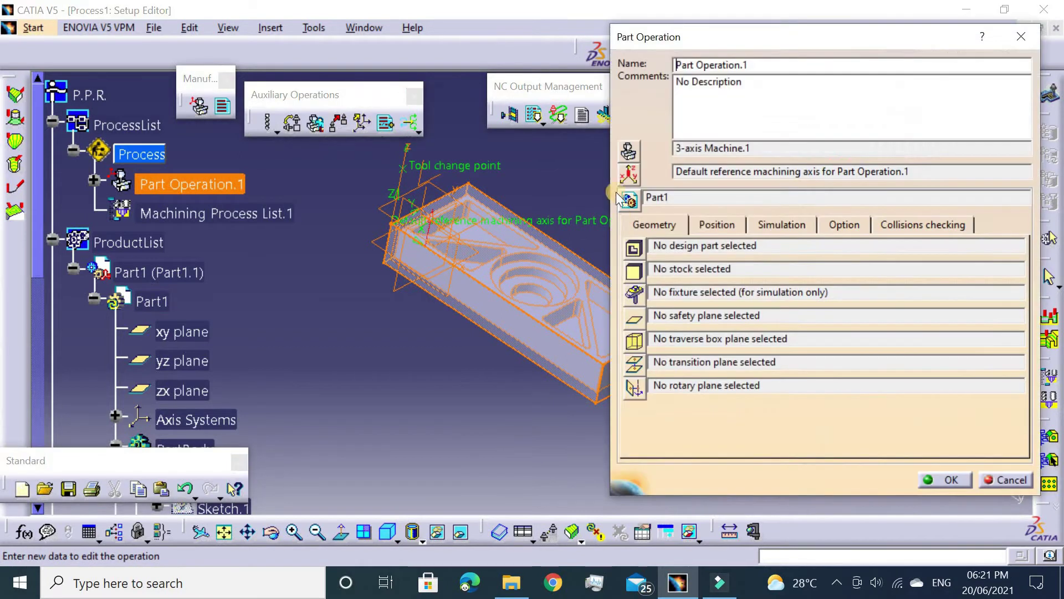
pyautogui.click(635, 248)
# Assign PartBody as the design part and Body.2 as the stock
pyautogui.scroll(-3, 211, 305)
pyautogui.click(209, 269)
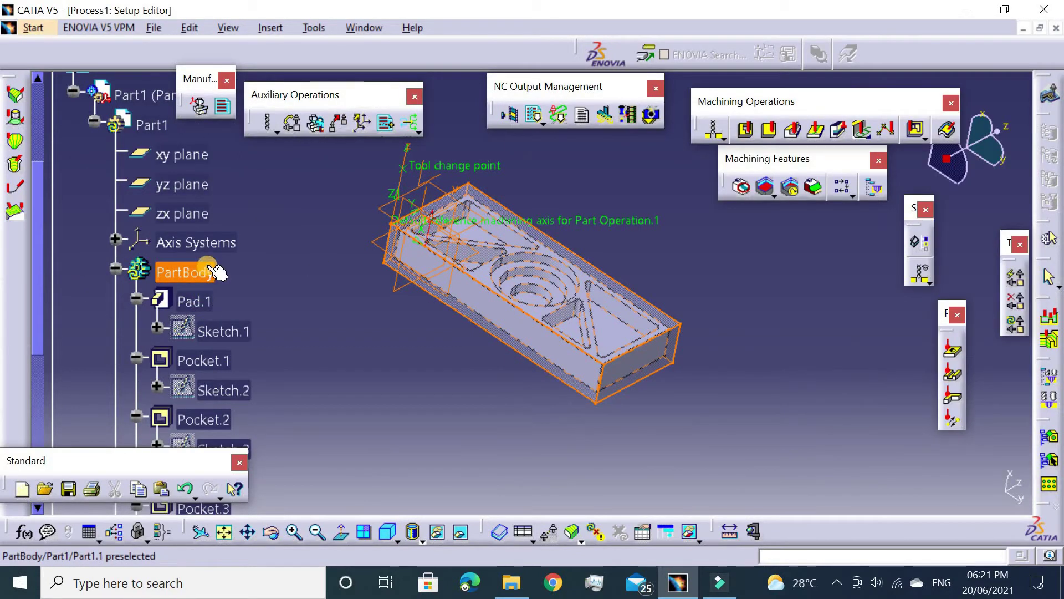
pyautogui.doubleClick(315, 210)
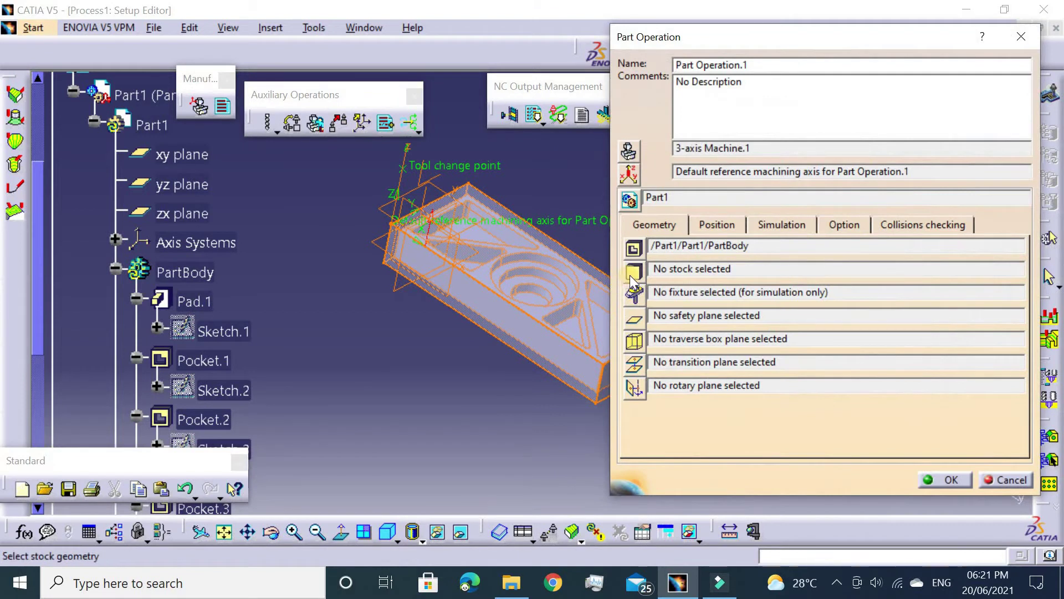
pyautogui.click(634, 272)
pyautogui.scroll(-3, 213, 304)
pyautogui.scroll(-3, 190, 308)
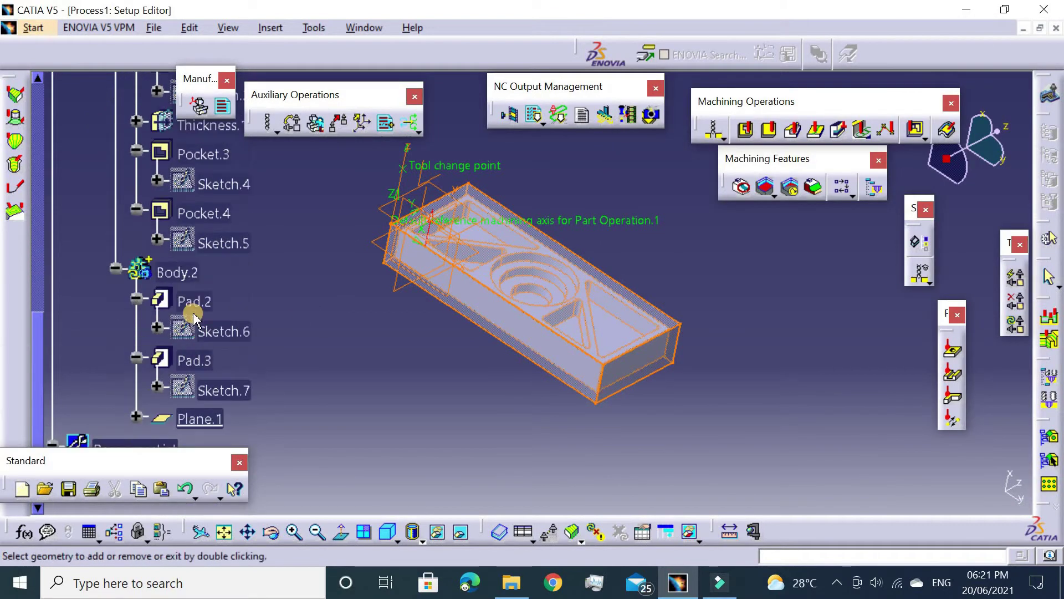
pyautogui.click(200, 273)
pyautogui.doubleClick(302, 268)
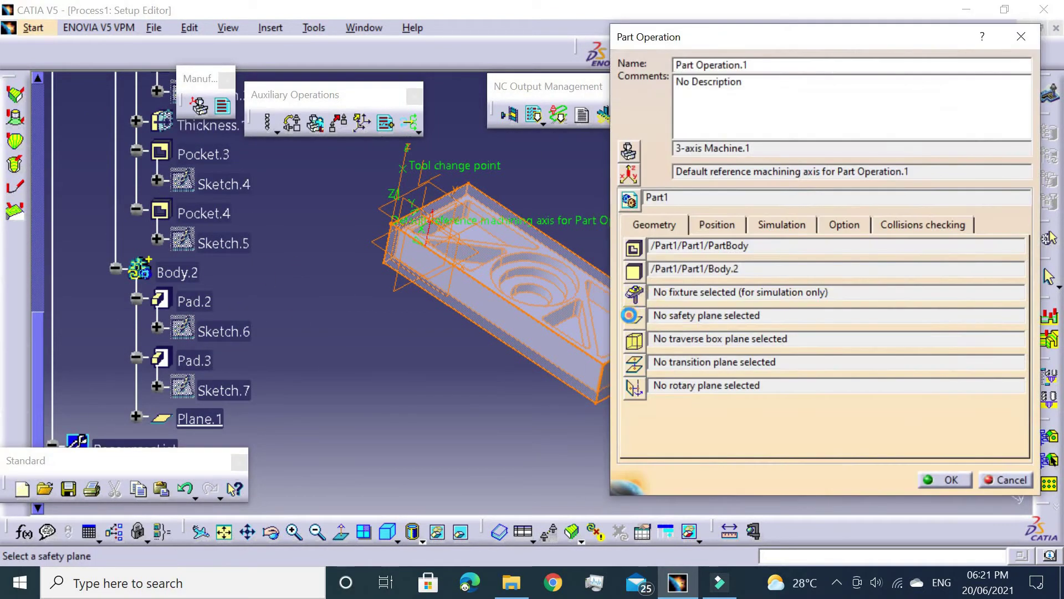
# Define the safety plane on the part's top face and confirm the part operation
pyautogui.click(629, 316)
pyautogui.moveTo(496, 261); pyautogui.dragTo(512, 206, button='middle')
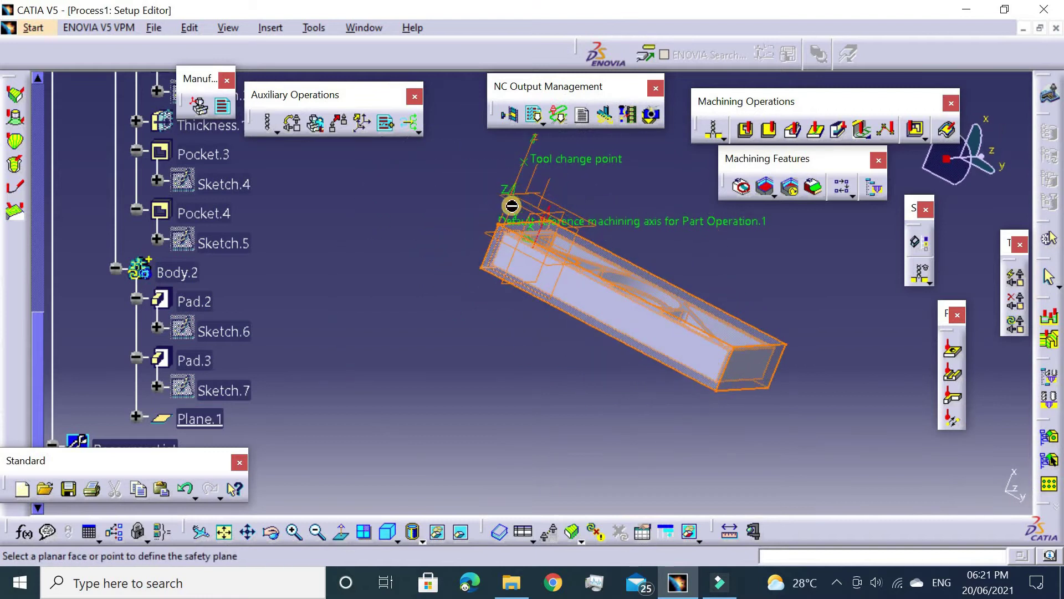
pyautogui.click(590, 244)
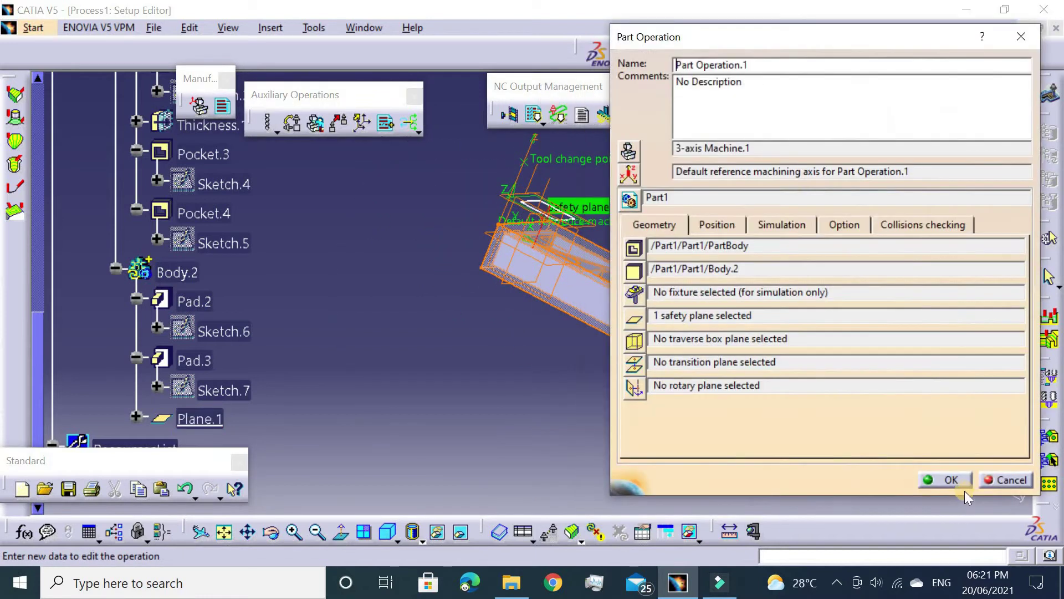
pyautogui.click(936, 480)
pyautogui.moveTo(442, 297); pyautogui.dragTo(123, 257, button='middle')
pyautogui.scroll(5, 115, 249)
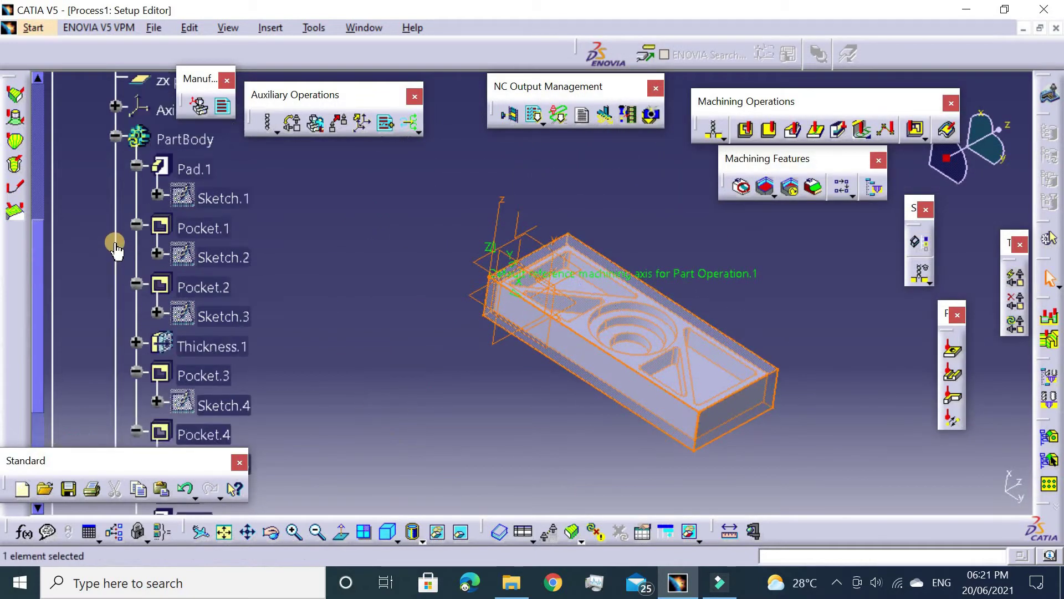
pyautogui.scroll(3, 115, 248)
# Collapse the tree branches and select Manufacturing Program.1 to receive the facing operation
pyautogui.click(115, 227)
pyautogui.click(115, 254)
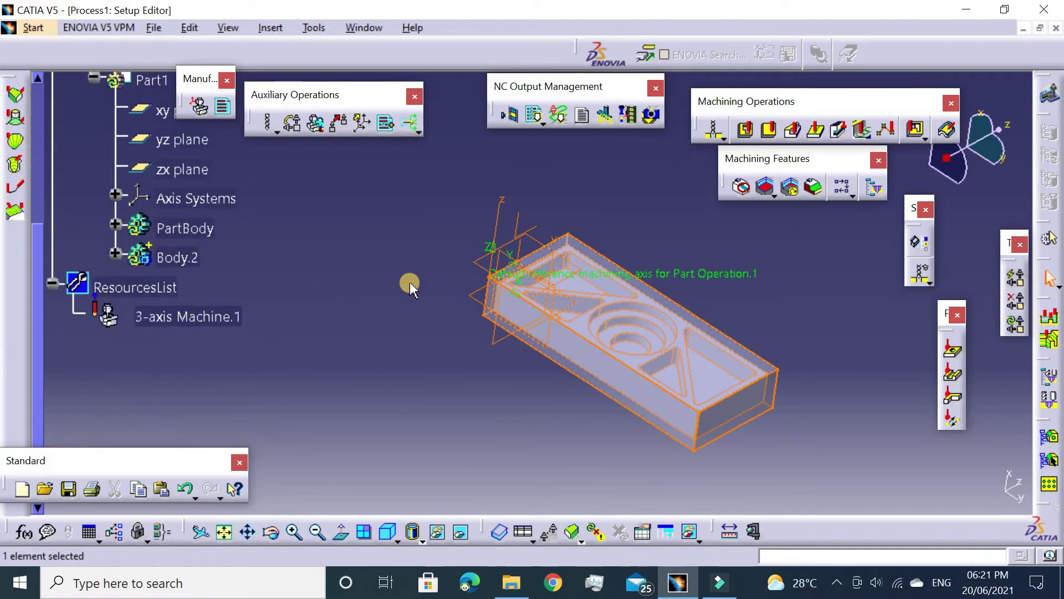
pyautogui.click(426, 238)
pyautogui.moveTo(597, 311)
pyautogui.mouseDown(button='middle')
pyautogui.moveTo(572, 203)
pyautogui.moveTo(772, 149)
pyautogui.mouseUp(button='middle')
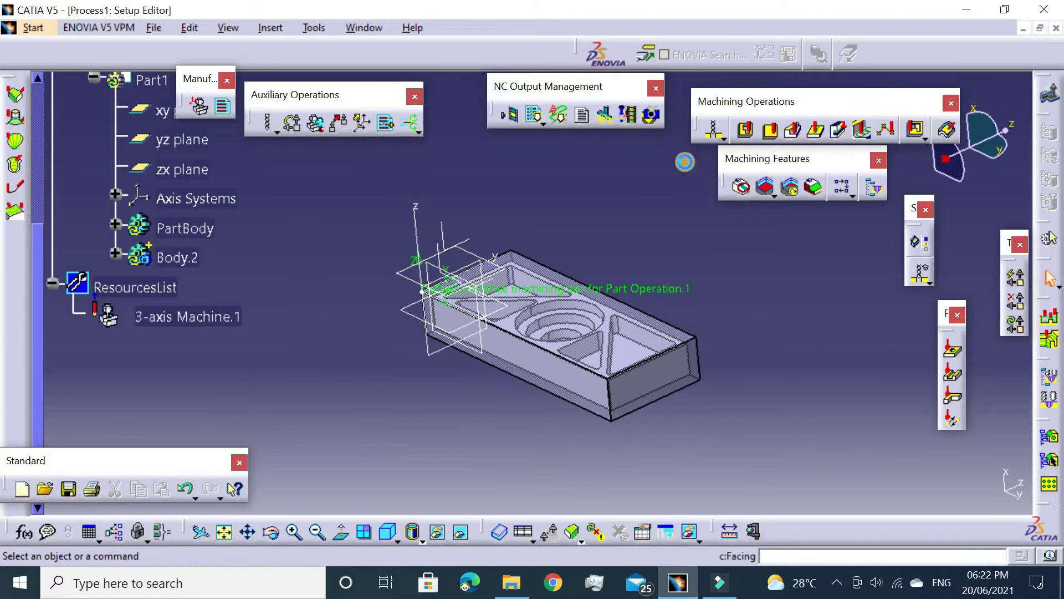
pyautogui.scroll(3, 238, 185)
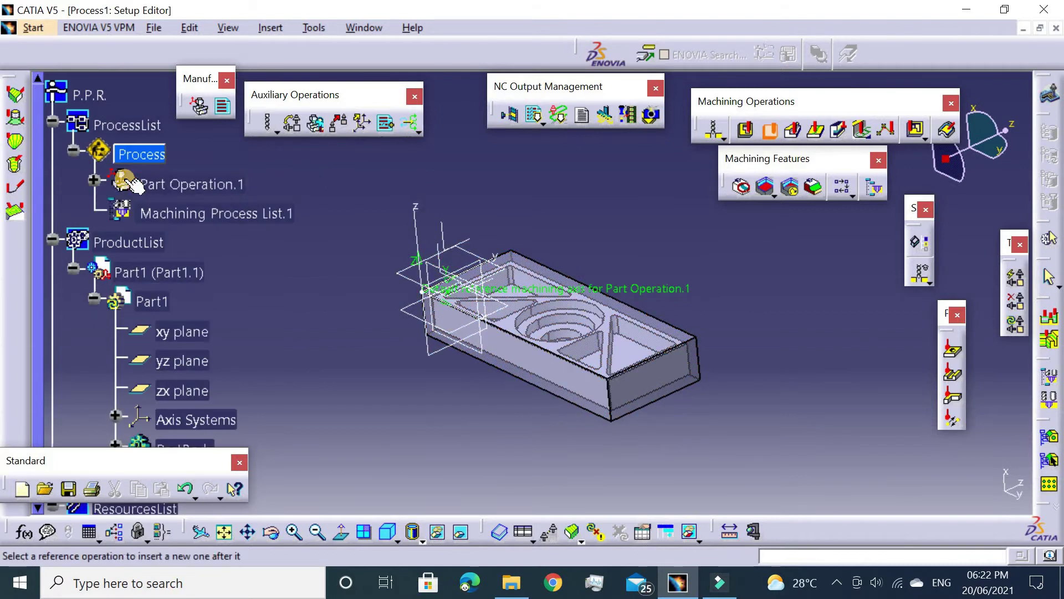
pyautogui.click(94, 180)
pyautogui.click(214, 222)
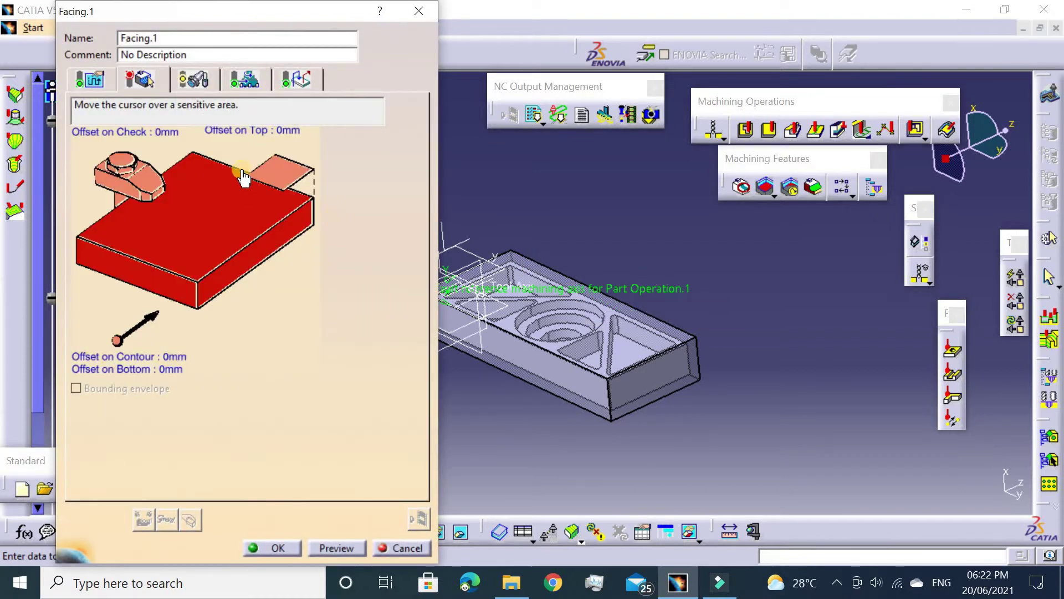
# Pick the part's top face as the facing top and the bottom face for Facing.1
pyautogui.click(282, 170)
pyautogui.click(613, 308)
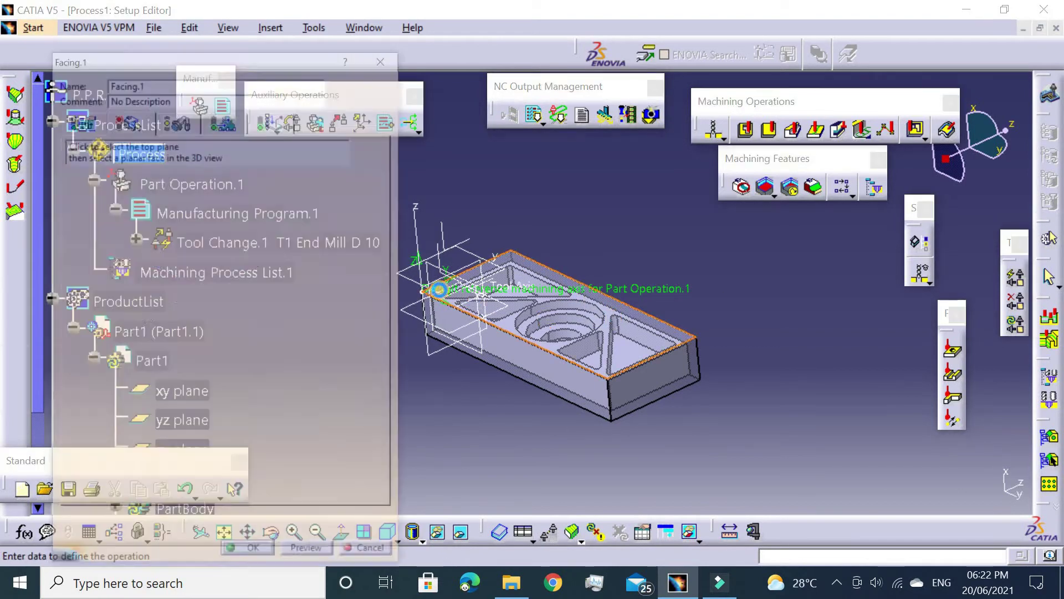
pyautogui.click(259, 232)
pyautogui.moveTo(477, 387); pyautogui.dragTo(610, 374, button='middle')
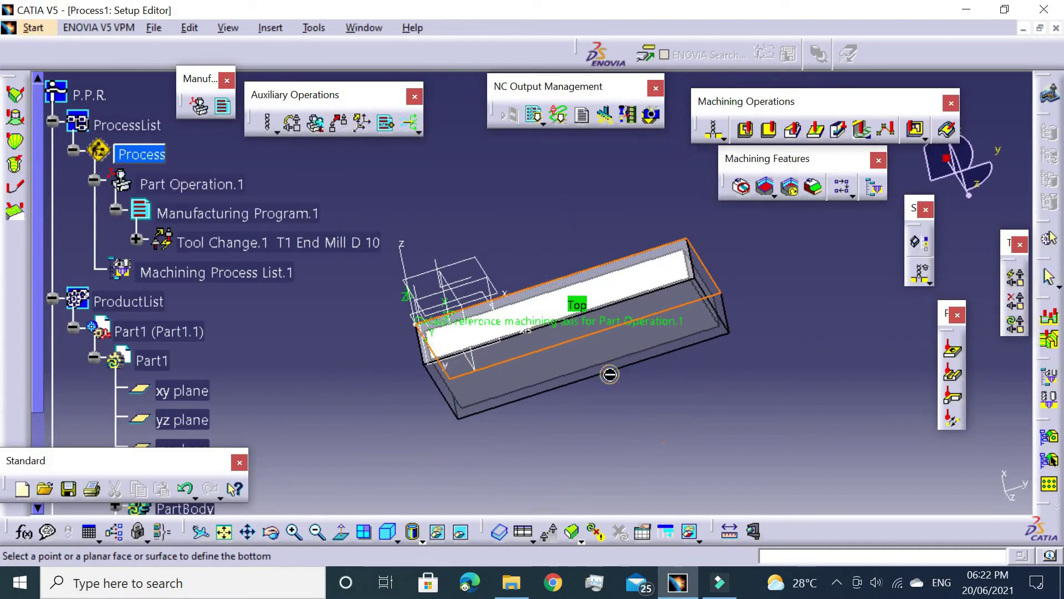
pyautogui.click(614, 365)
pyautogui.moveTo(537, 197); pyautogui.dragTo(542, 376, button='middle')
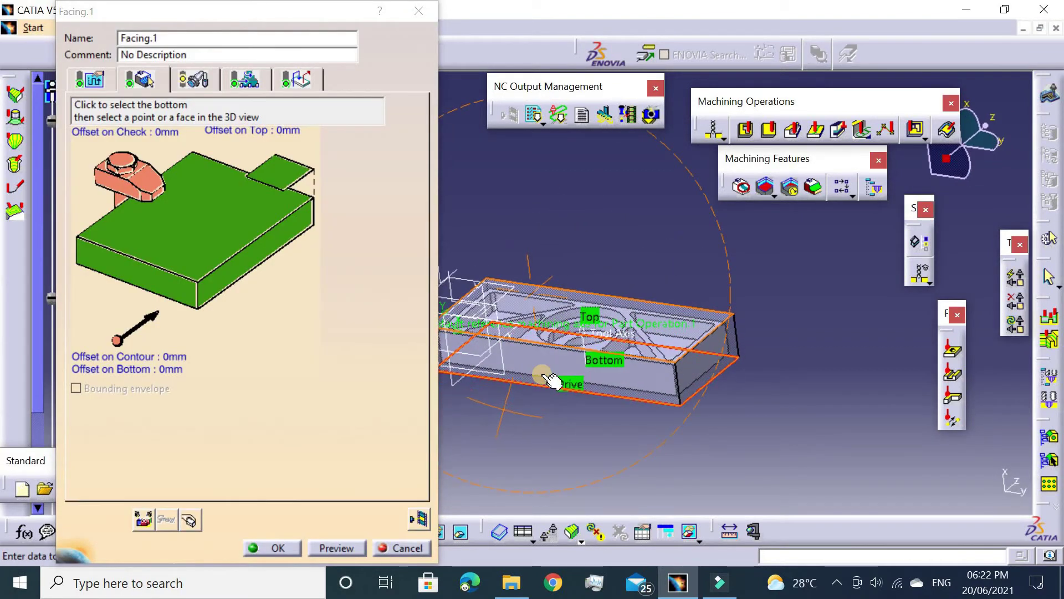
# Set the facing's Offset on Contour to 70 mm
pyautogui.doubleClick(168, 356)
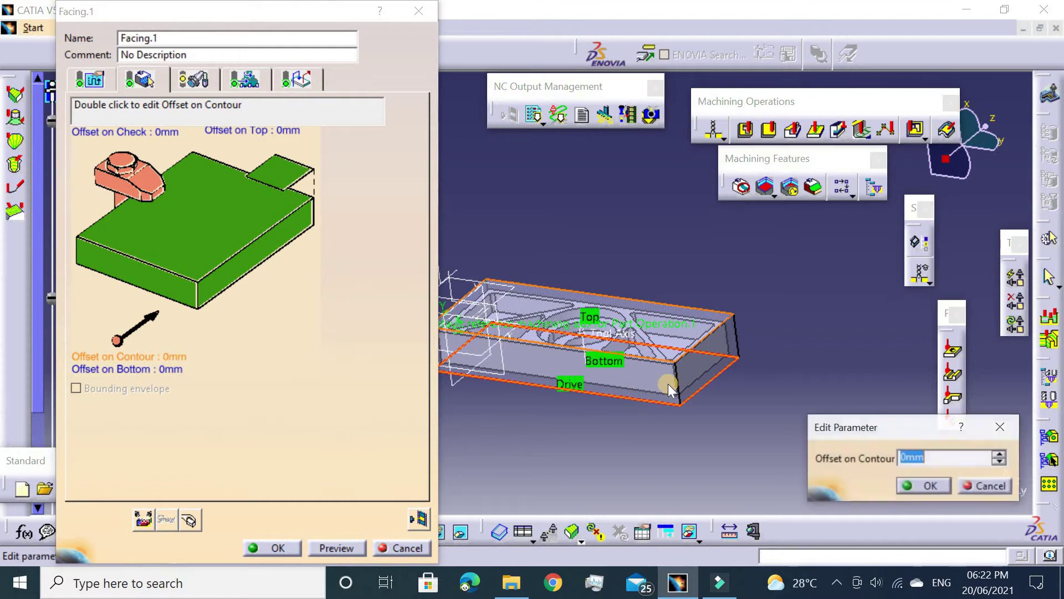
pyautogui.write('70')
pyautogui.press('Return')
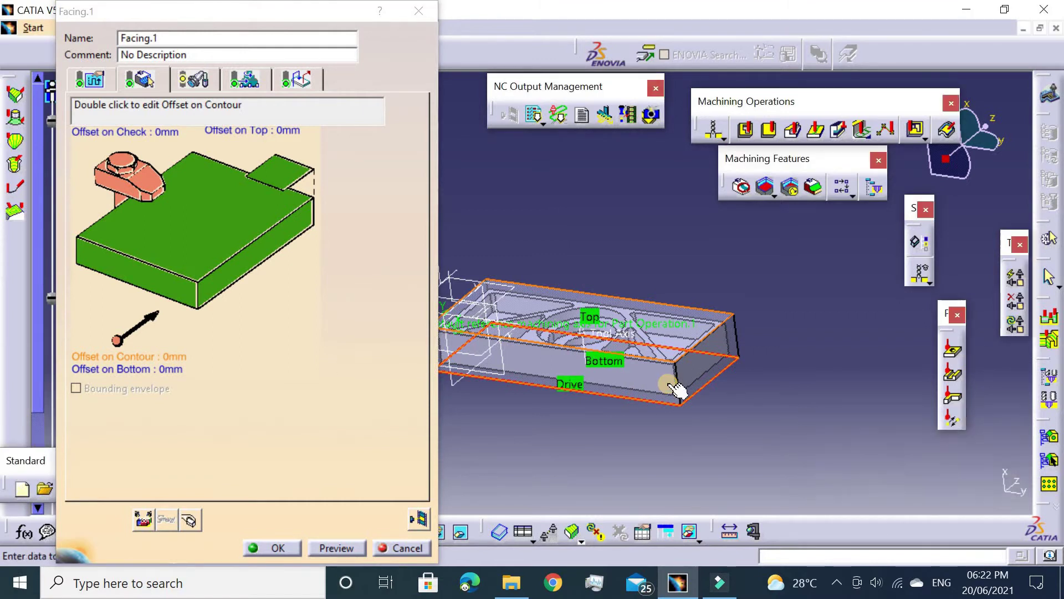
pyautogui.click(93, 81)
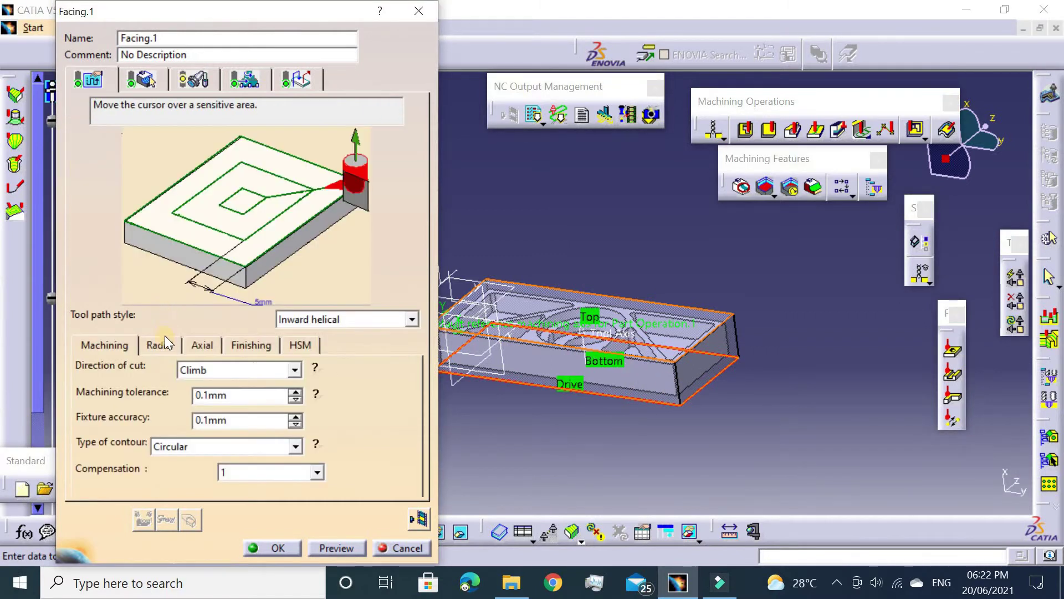
# Set the radial stepover to 75% of tool diameter with overhang 100
pyautogui.click(164, 341)
pyautogui.click(181, 378)
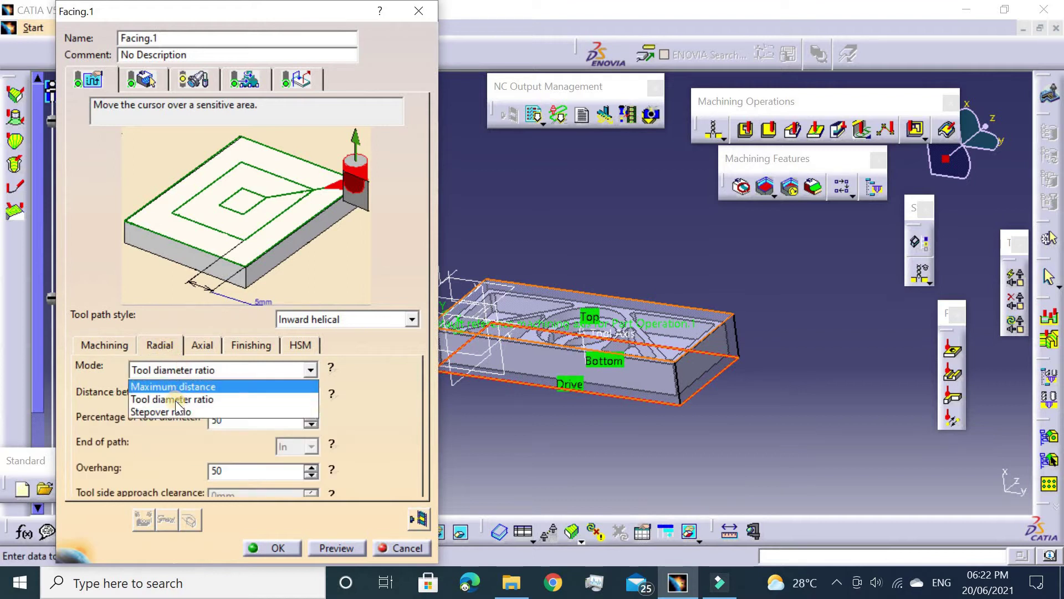
pyautogui.click(174, 408)
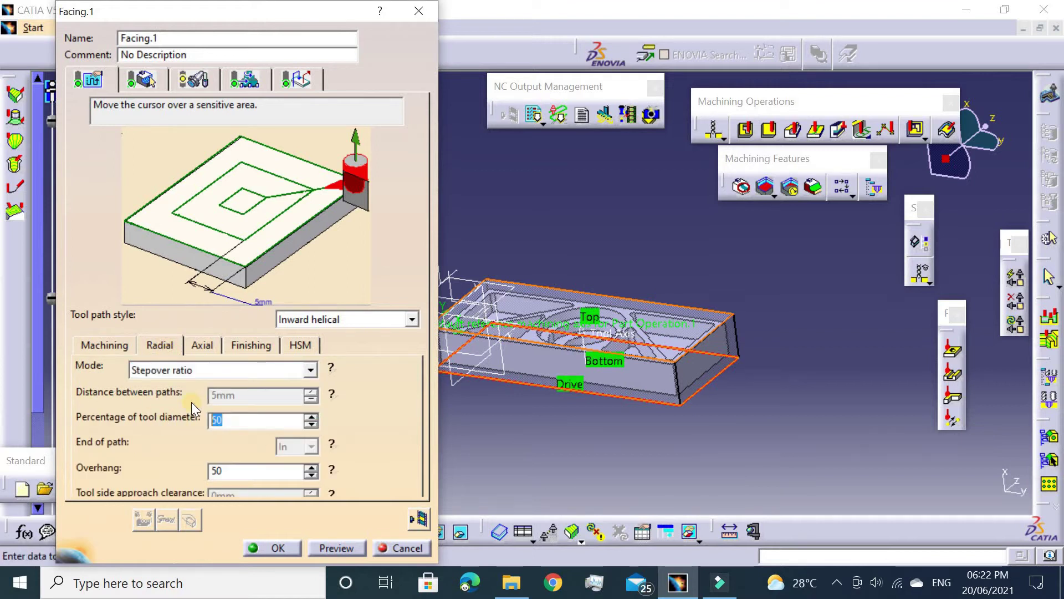
pyautogui.write('75')
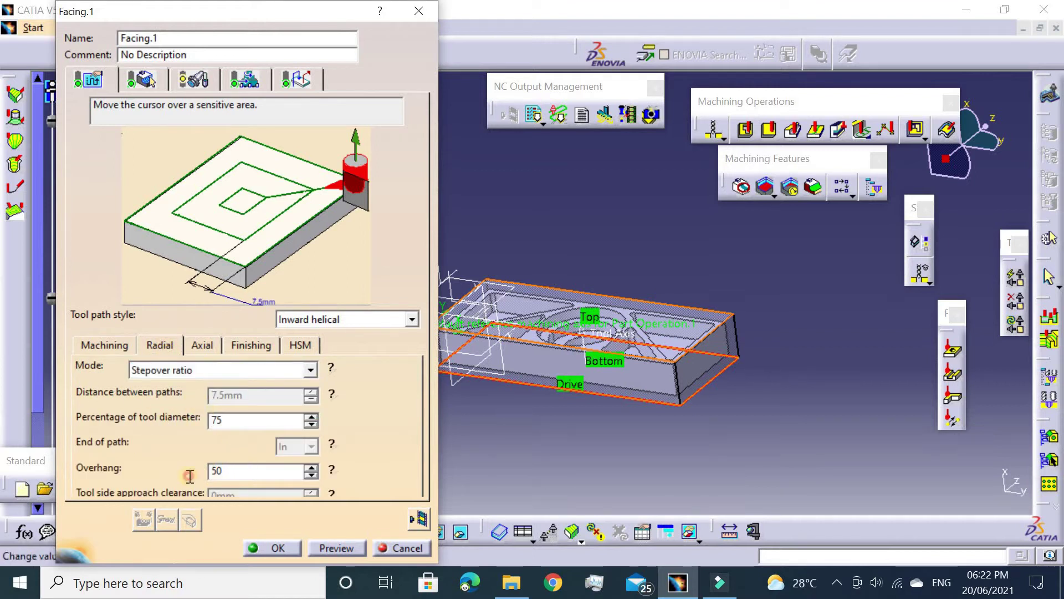
pyautogui.press('Tab')
pyautogui.write('100')
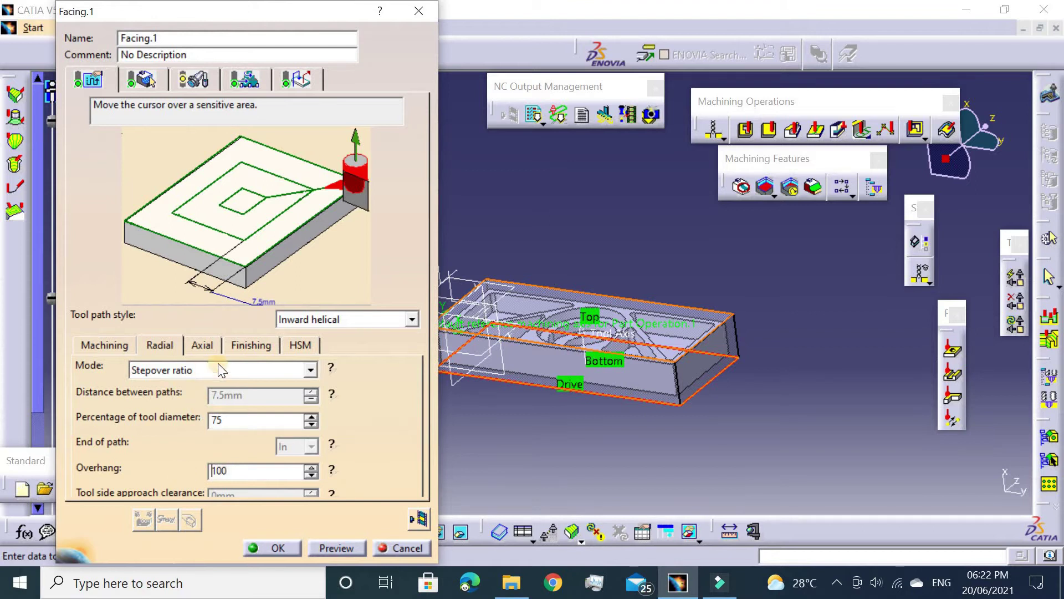
# Use a 1 mm maximum depth of cut for axial passes and review the Finishing and HSM settings
pyautogui.click(201, 350)
pyautogui.click(183, 374)
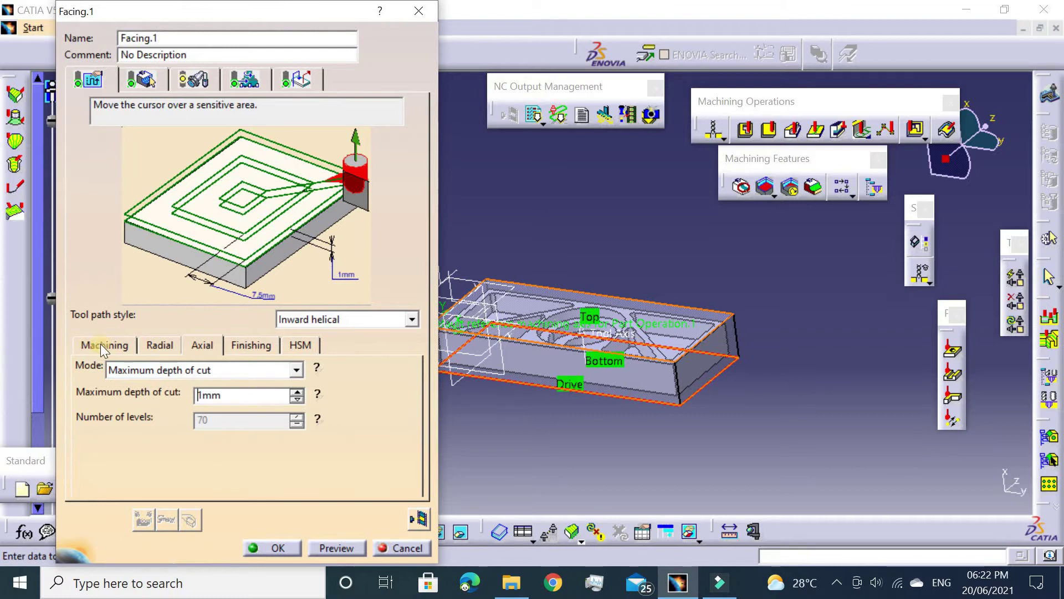
pyautogui.click(244, 349)
pyautogui.click(302, 344)
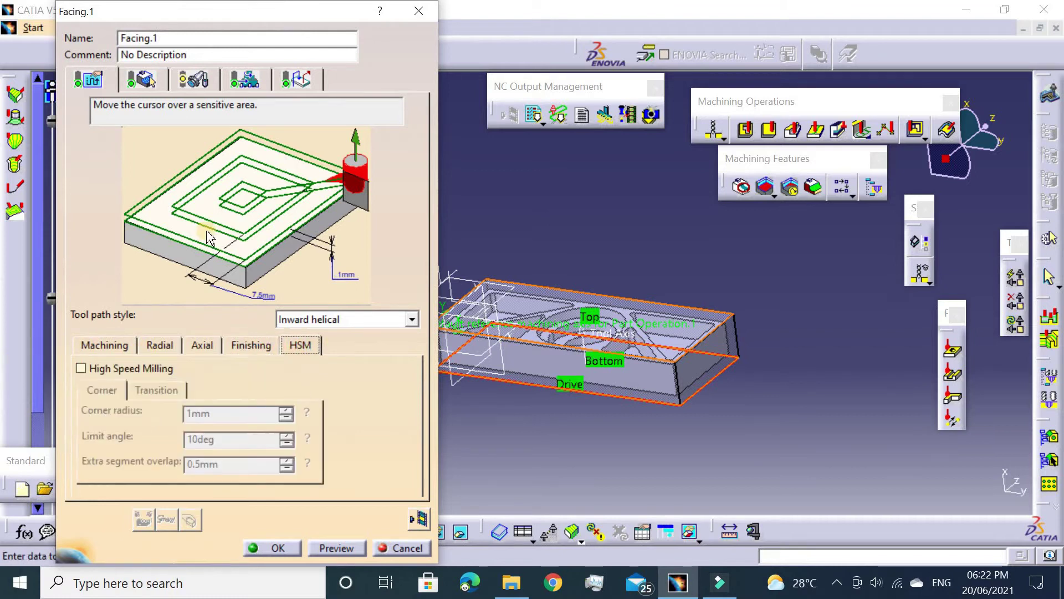
pyautogui.click(161, 83)
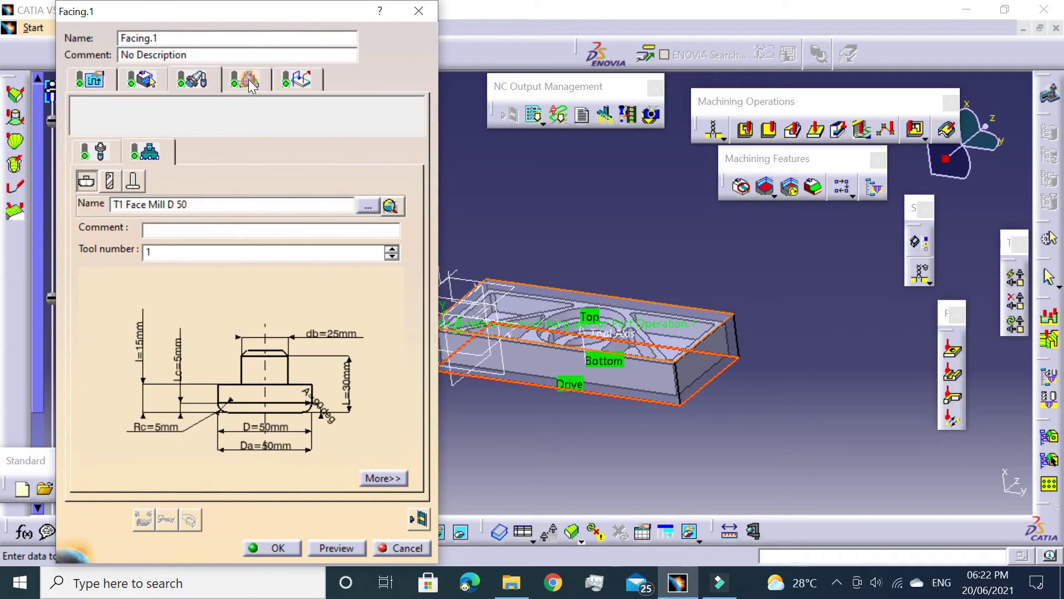
# Make the facing's approach an axial move with a 50mm distance
pyautogui.click(277, 86)
pyautogui.click(211, 325)
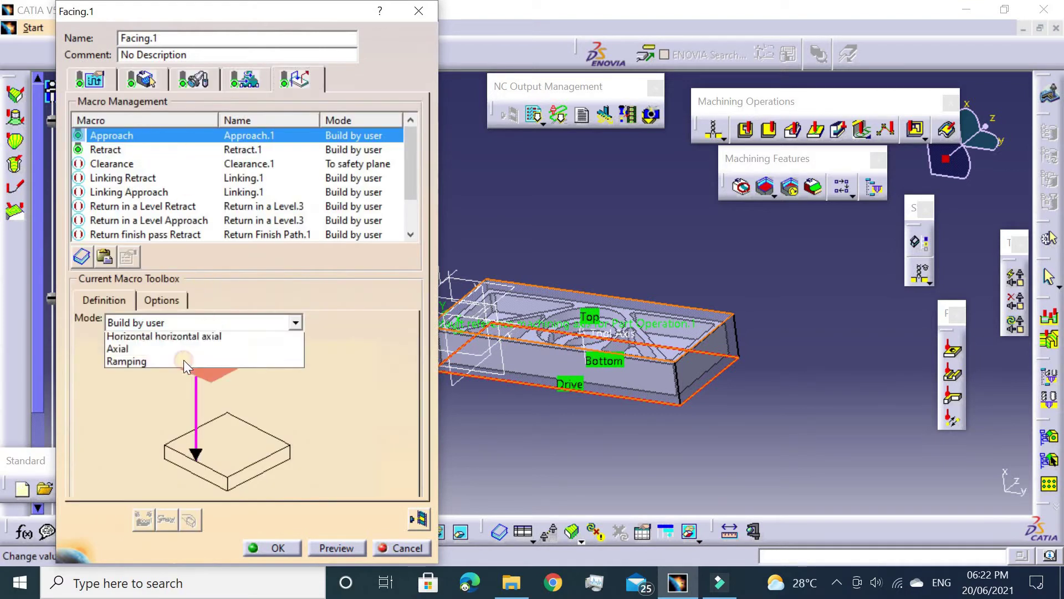
pyautogui.click(166, 373)
pyautogui.doubleClick(204, 395)
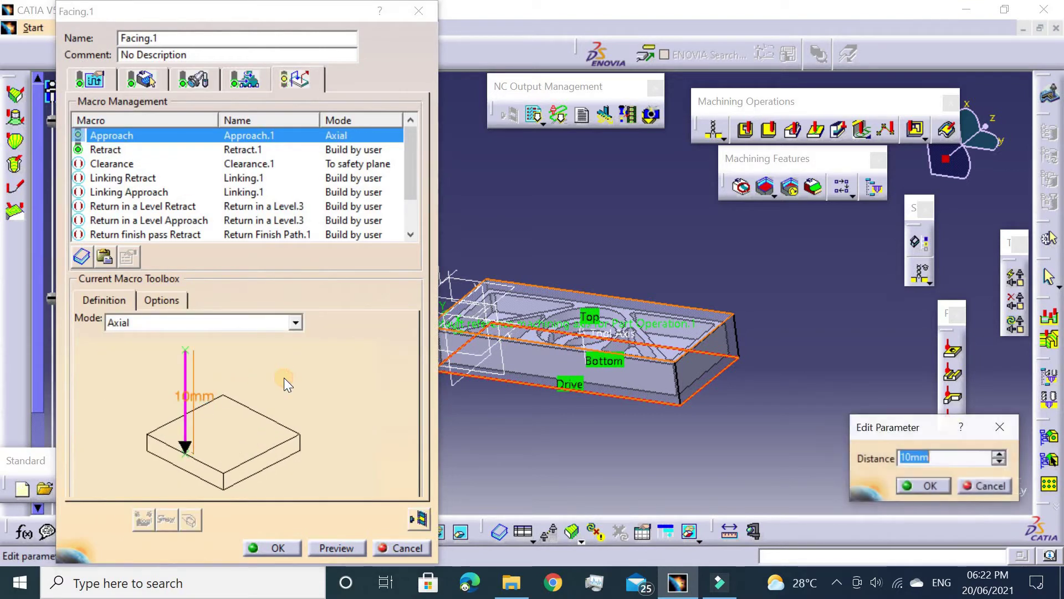
pyautogui.write('50mm')
pyautogui.press('Return')
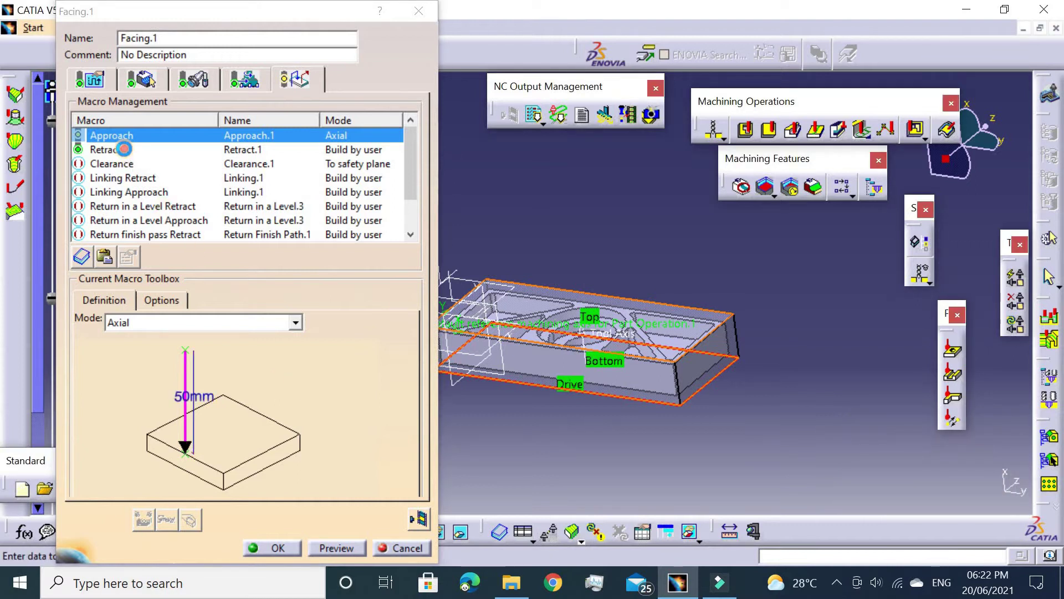
# Make the retract an axial 50mm move, check Clearance, and replay the facing tool path
pyautogui.click(124, 149)
pyautogui.click(168, 321)
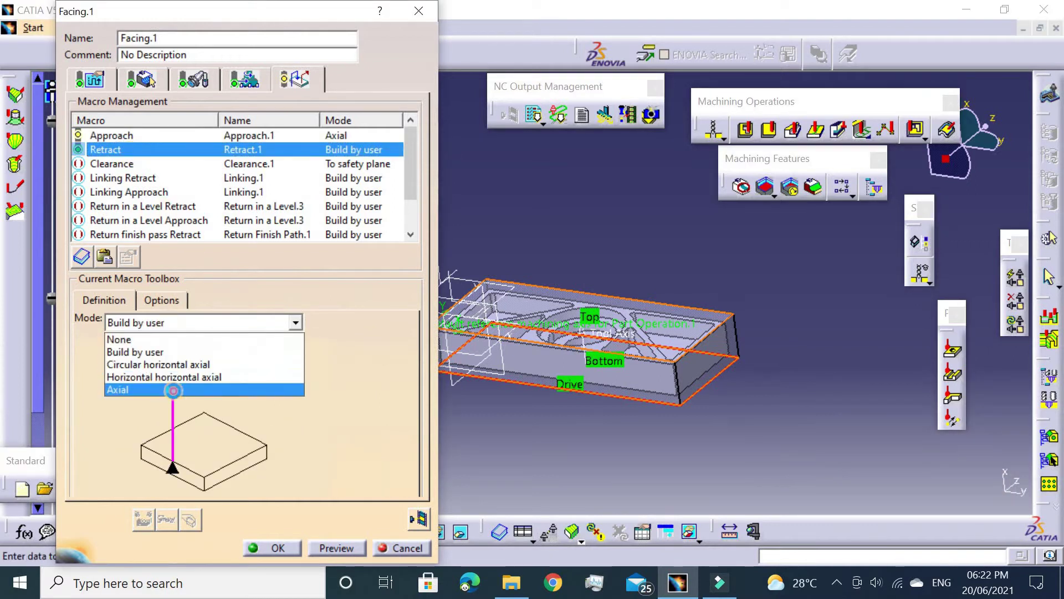
pyautogui.click(173, 390)
pyautogui.doubleClick(171, 395)
pyautogui.write('50')
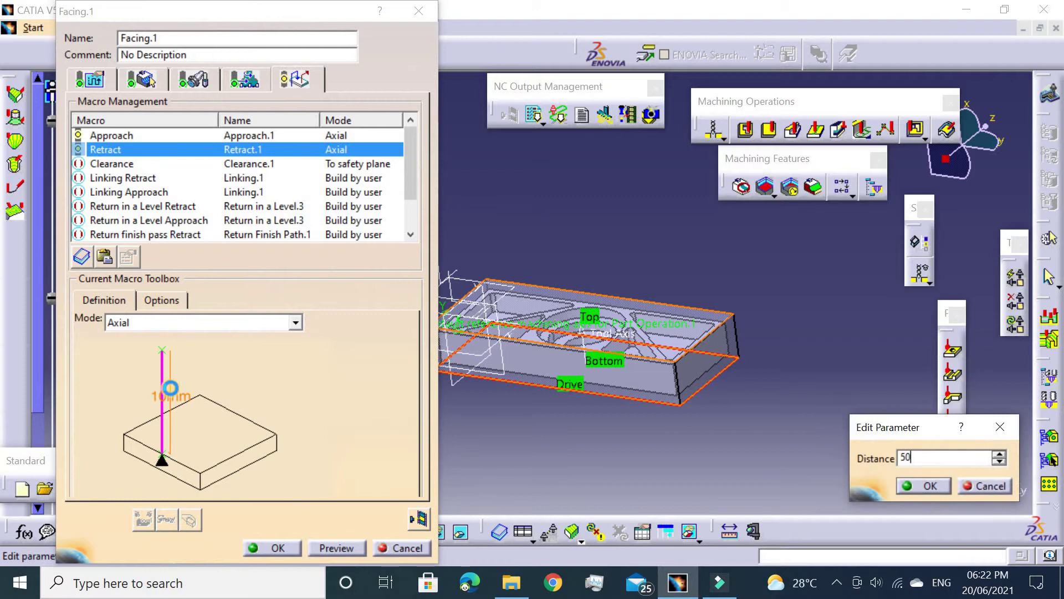
pyautogui.press('Return')
pyautogui.click(107, 163)
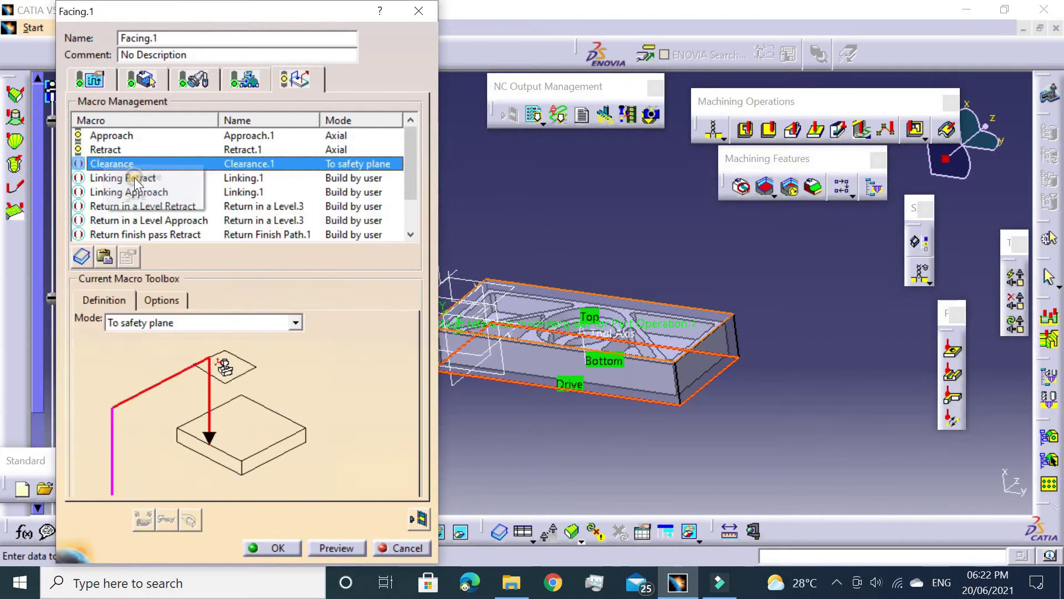
pyautogui.click(410, 517)
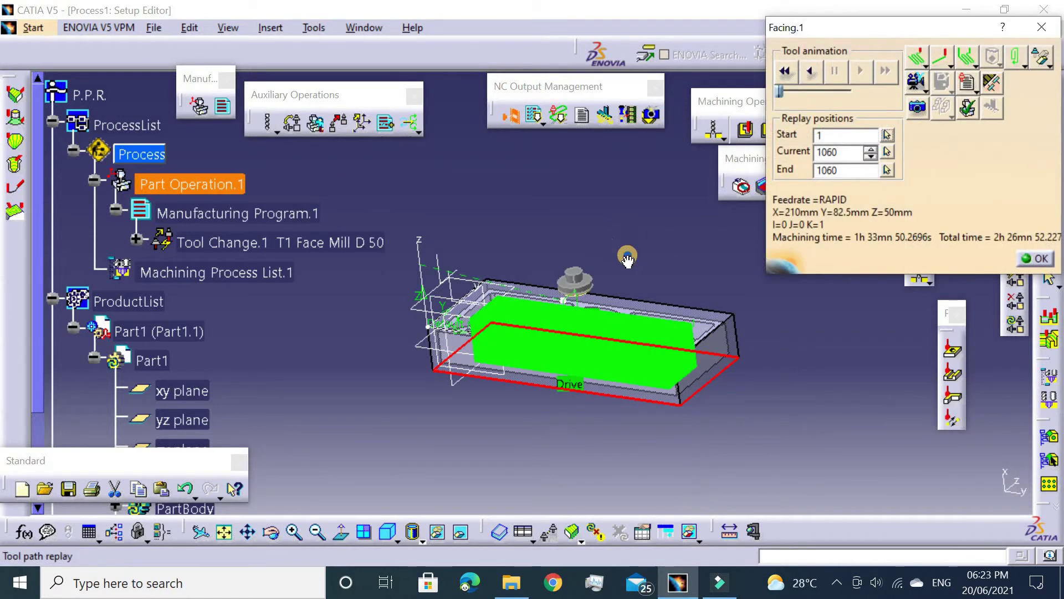
# Orbit the view to inspect the replayed facing path, then close the replay
pyautogui.moveTo(625, 255)
pyautogui.mouseDown(button='middle')
pyautogui.moveTo(637, 316)
pyautogui.moveTo(627, 309)
pyautogui.moveTo(626, 261)
pyautogui.mouseUp(button='middle')
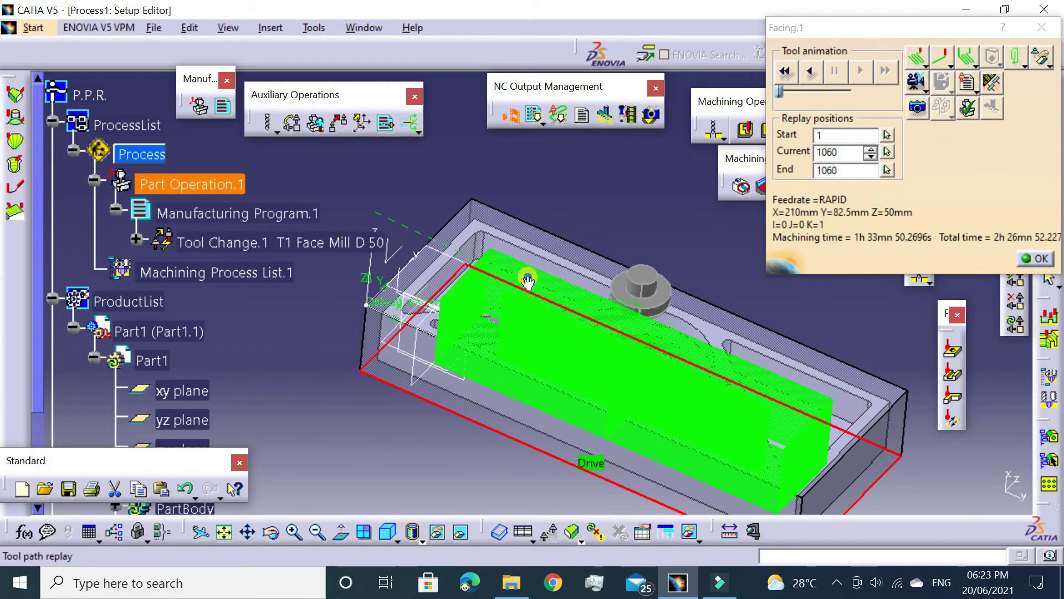
pyautogui.moveTo(528, 281)
pyautogui.mouseDown(button='middle')
pyautogui.moveTo(590, 186)
pyautogui.moveTo(555, 250)
pyautogui.mouseUp(button='middle')
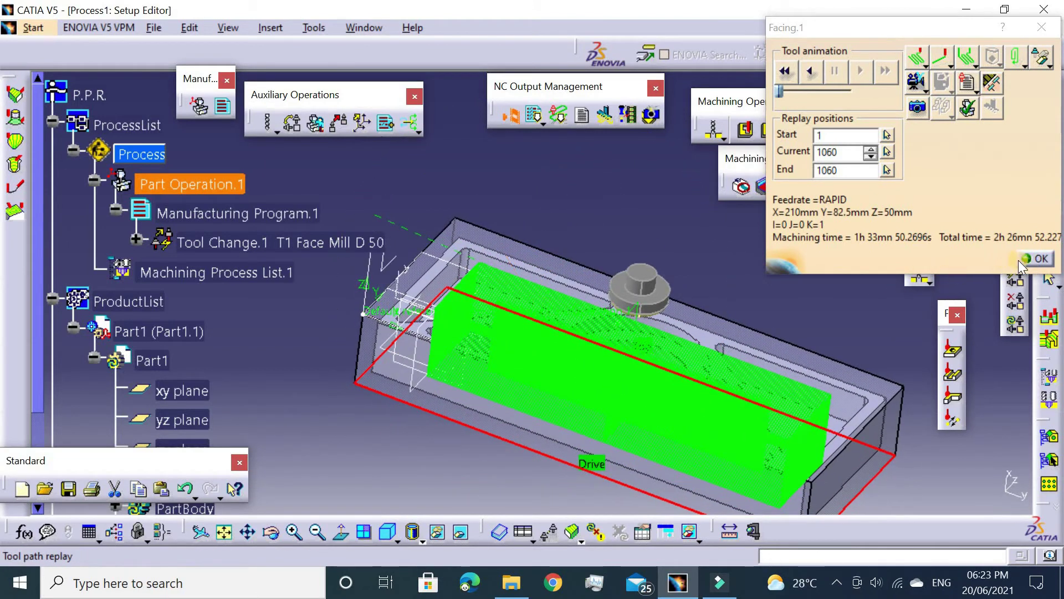
pyautogui.click(1034, 259)
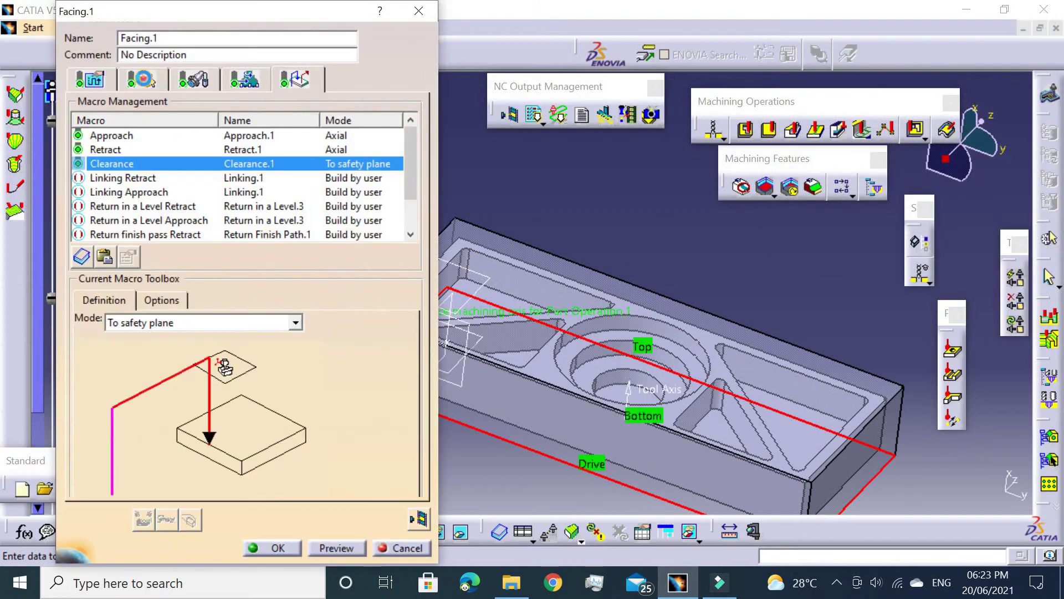
# Replace the facing's top plane with the part's top face and replay the tool path
pyautogui.click(142, 79)
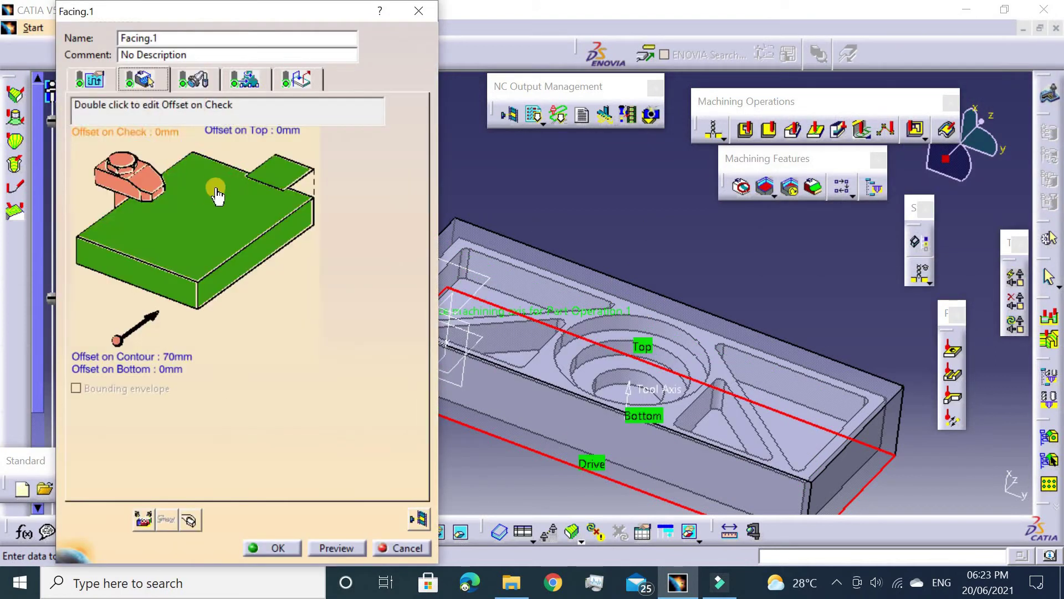
pyautogui.rightClick(277, 176)
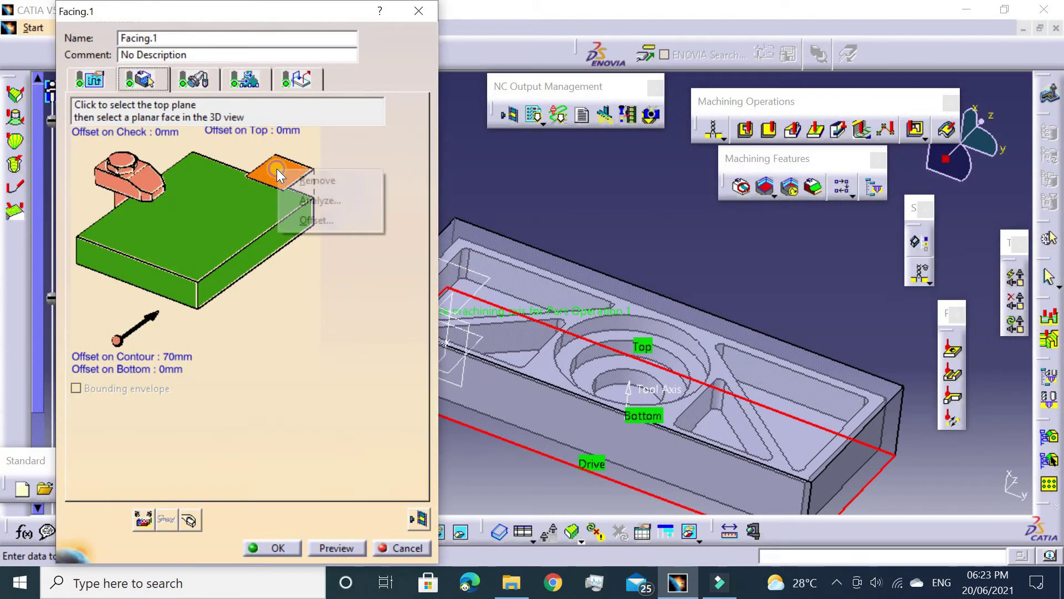
pyautogui.click(304, 178)
pyautogui.click(288, 176)
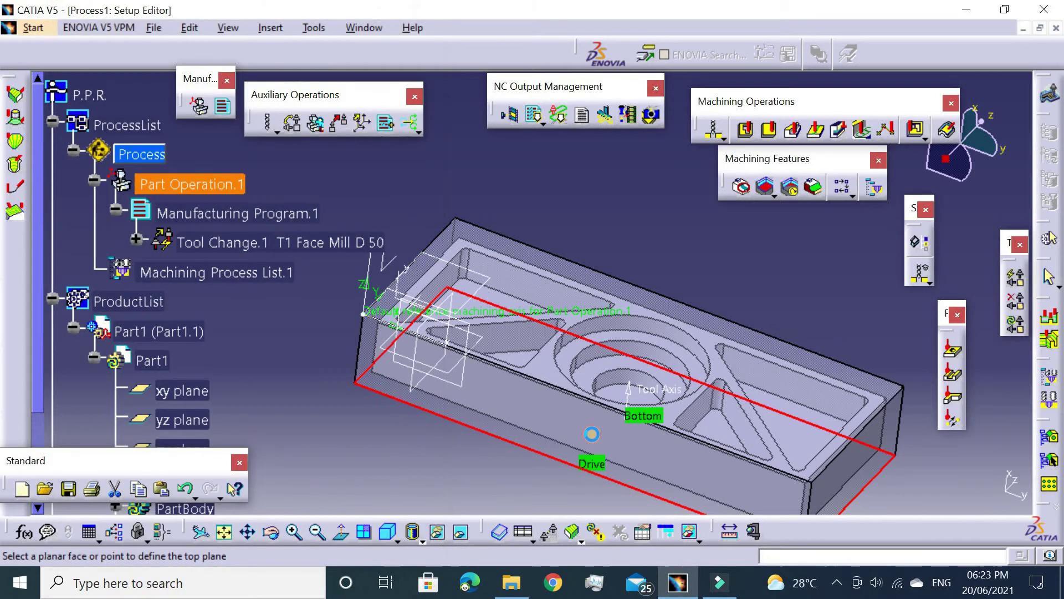
pyautogui.moveTo(555, 310); pyautogui.dragTo(610, 349, button='middle')
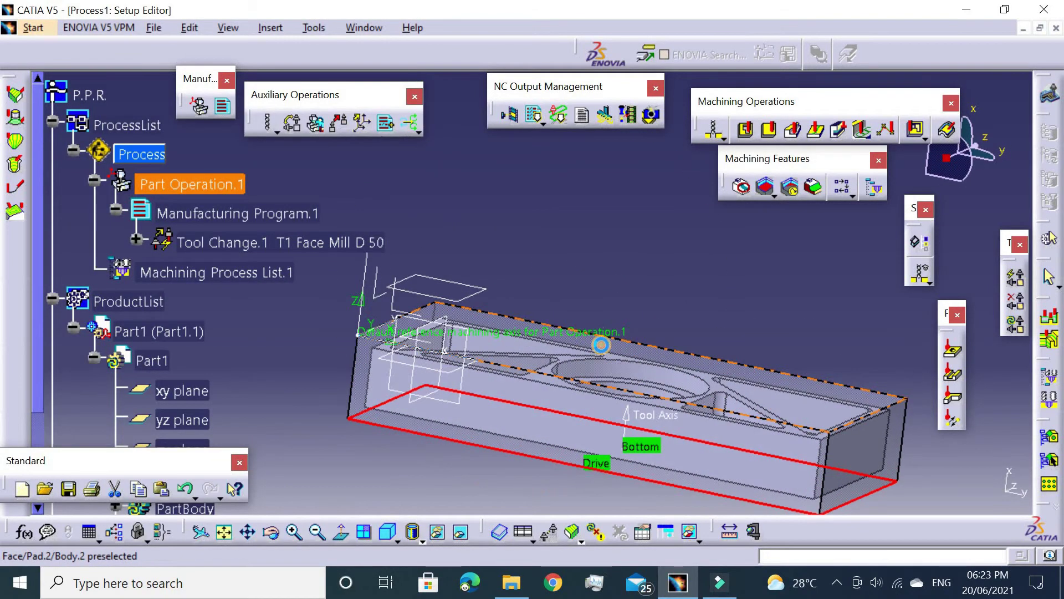
pyautogui.click(601, 345)
pyautogui.click(143, 520)
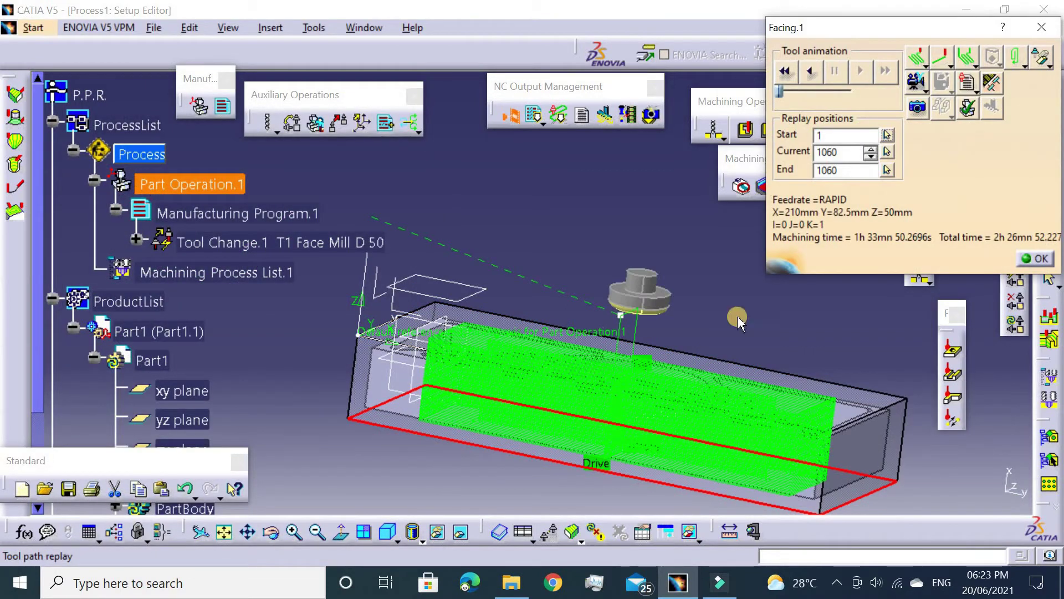
pyautogui.click(1033, 264)
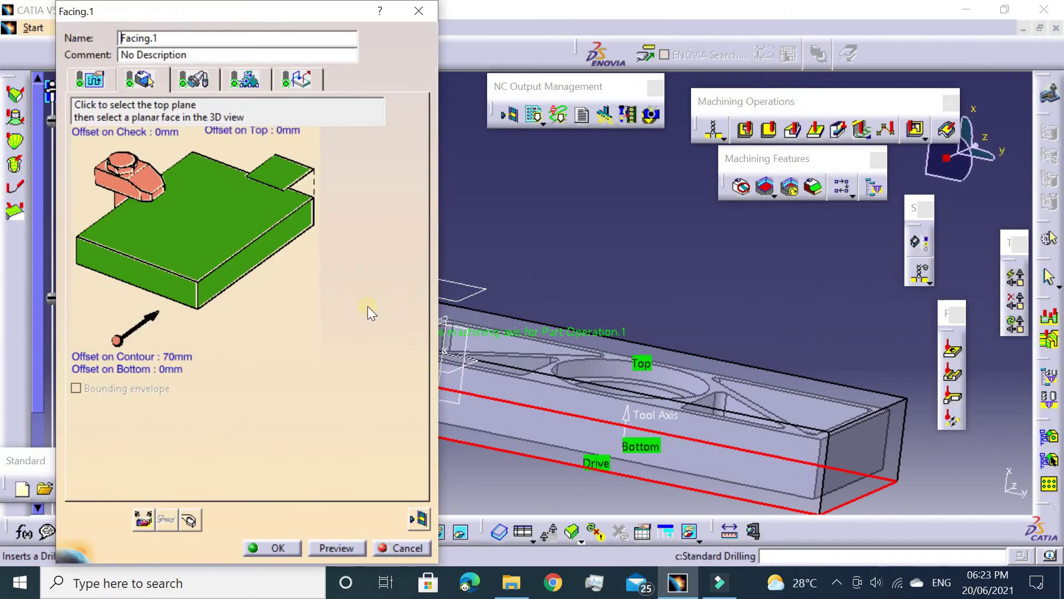
# Set the bottom offset to 70mm and contour offset to 0mm, then re-edit the bottom offset
pyautogui.doubleClick(175, 369)
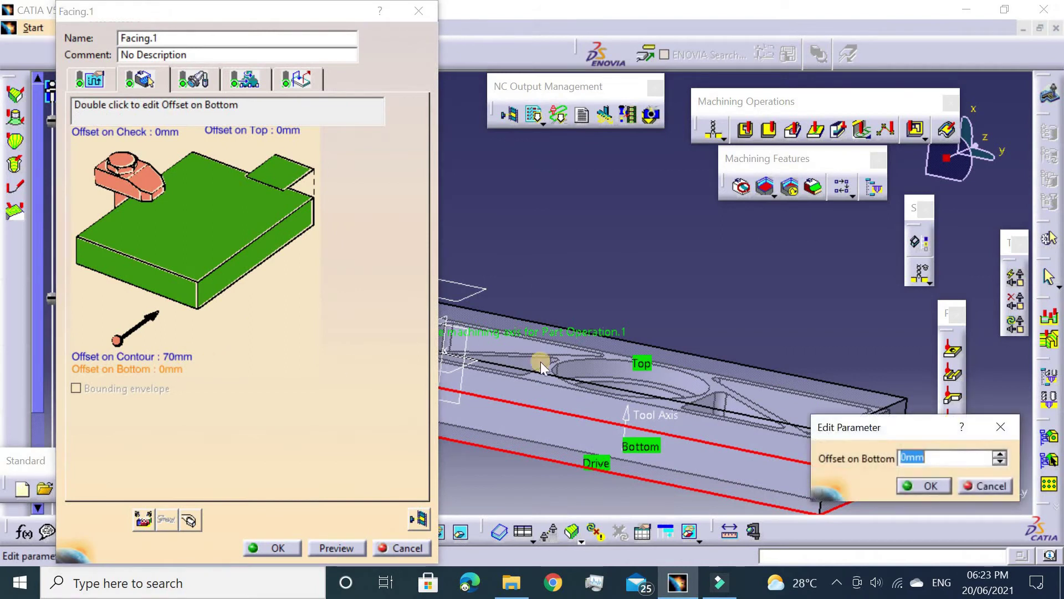
pyautogui.write('70')
pyautogui.click(574, 360)
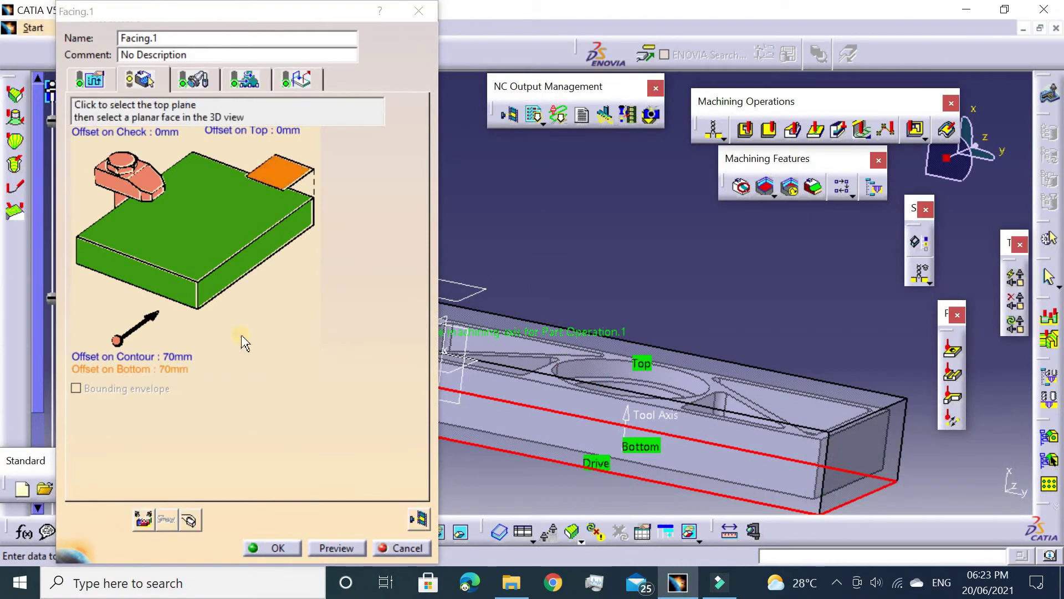
pyautogui.doubleClick(181, 367)
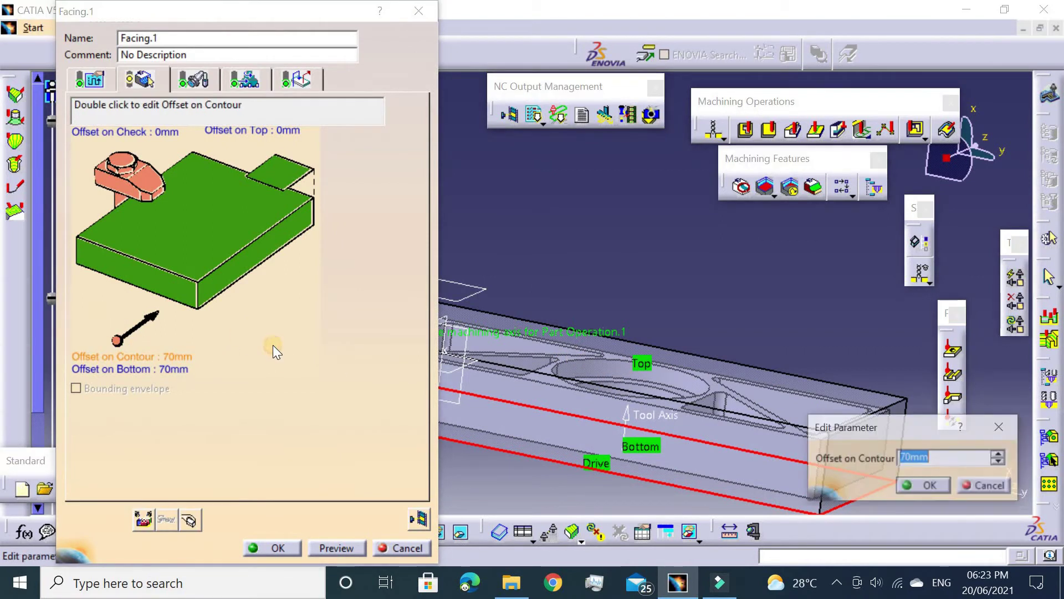
pyautogui.write('0')
pyautogui.press('Return')
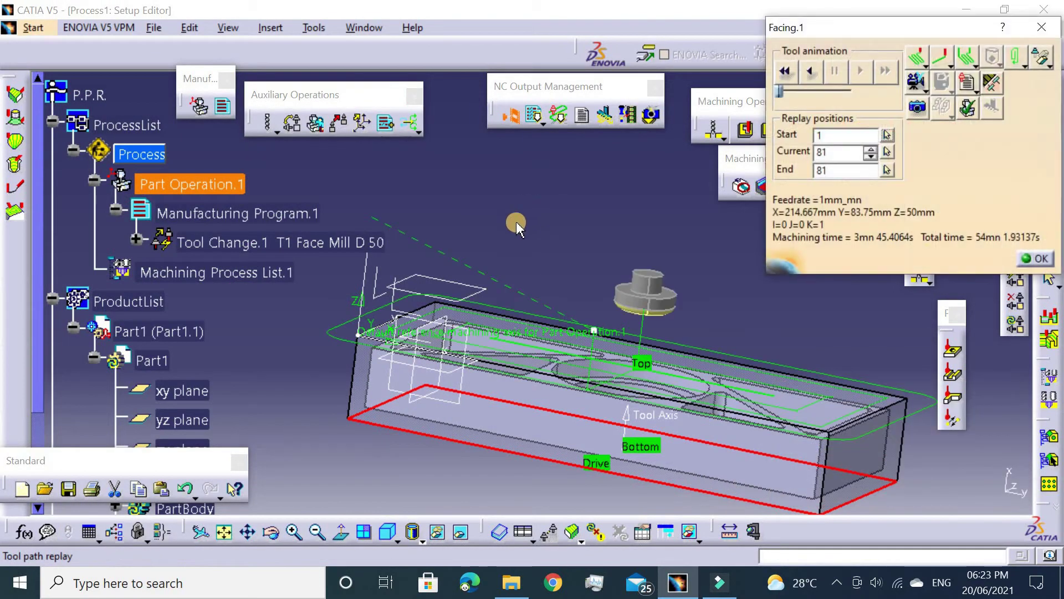
pyautogui.click(1035, 257)
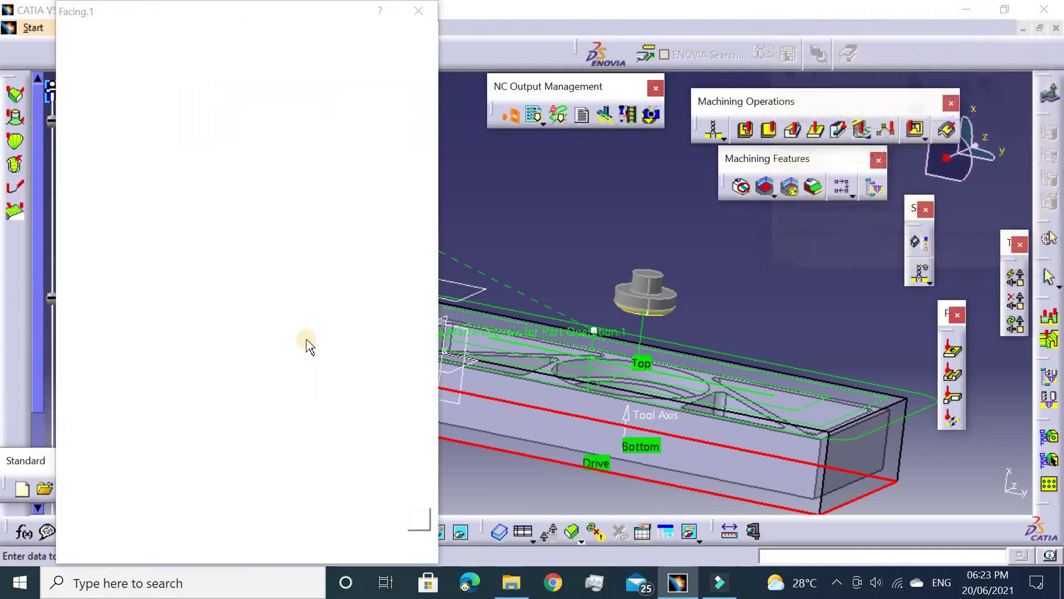
pyautogui.doubleClick(180, 371)
# Change the bottom offset to 60mm and replay the facing tool path
pyautogui.write('60')
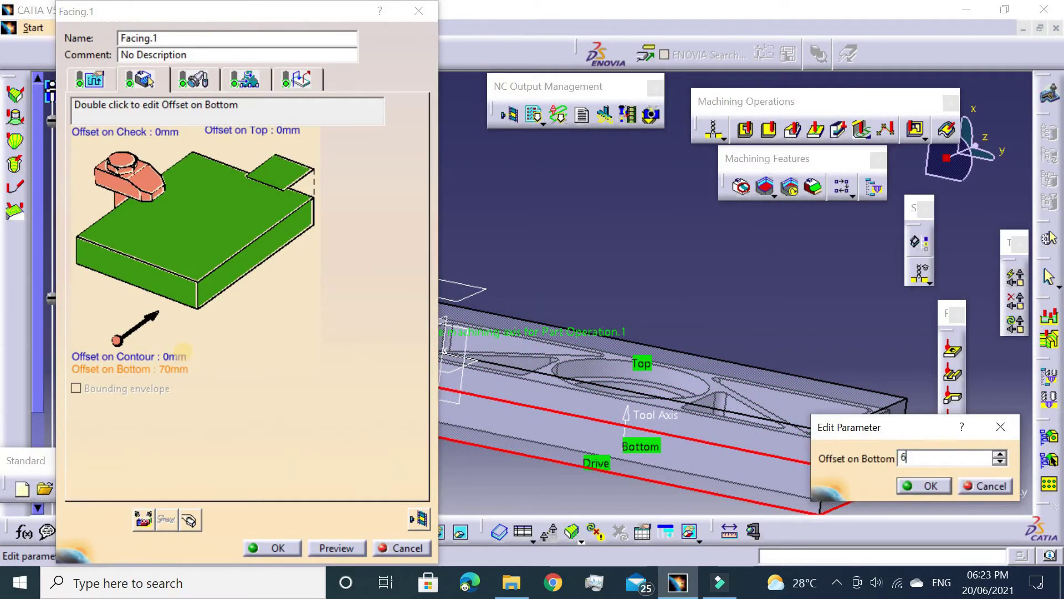
pyautogui.press('Return')
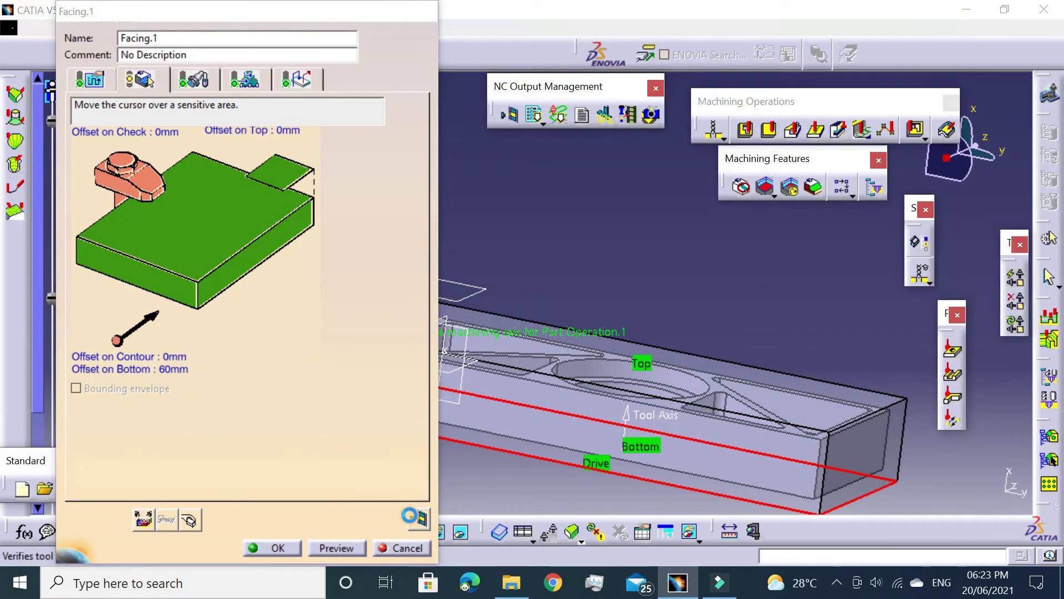
pyautogui.click(415, 517)
pyautogui.moveTo(474, 311)
pyautogui.mouseDown(button='middle')
pyautogui.moveTo(459, 377)
pyautogui.moveTo(477, 354)
pyautogui.mouseUp(button='middle')
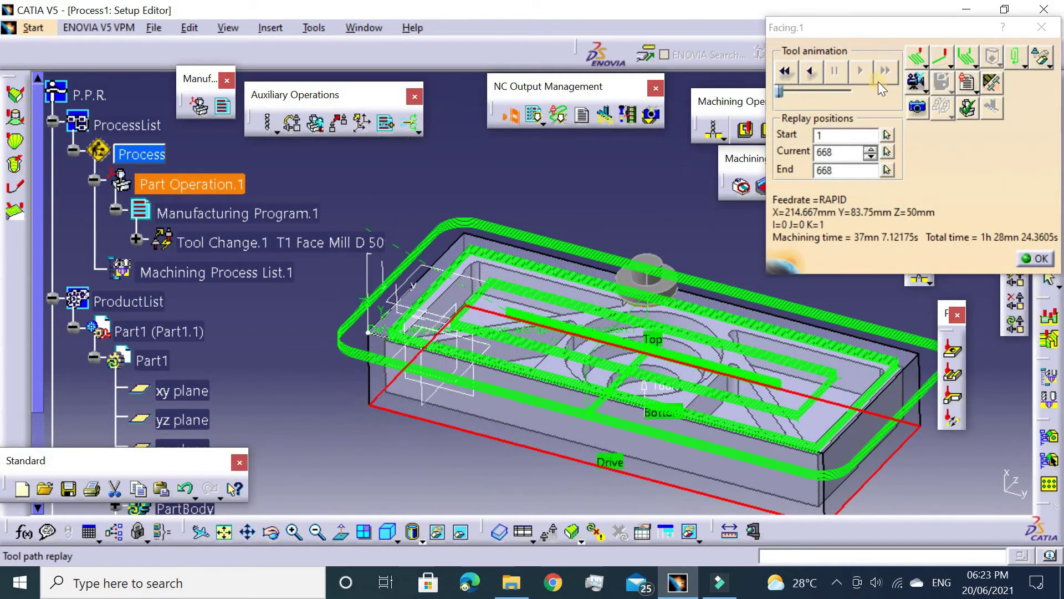
# Run the material-removal video simulation of the facing, then close the operation
pyautogui.click(912, 83)
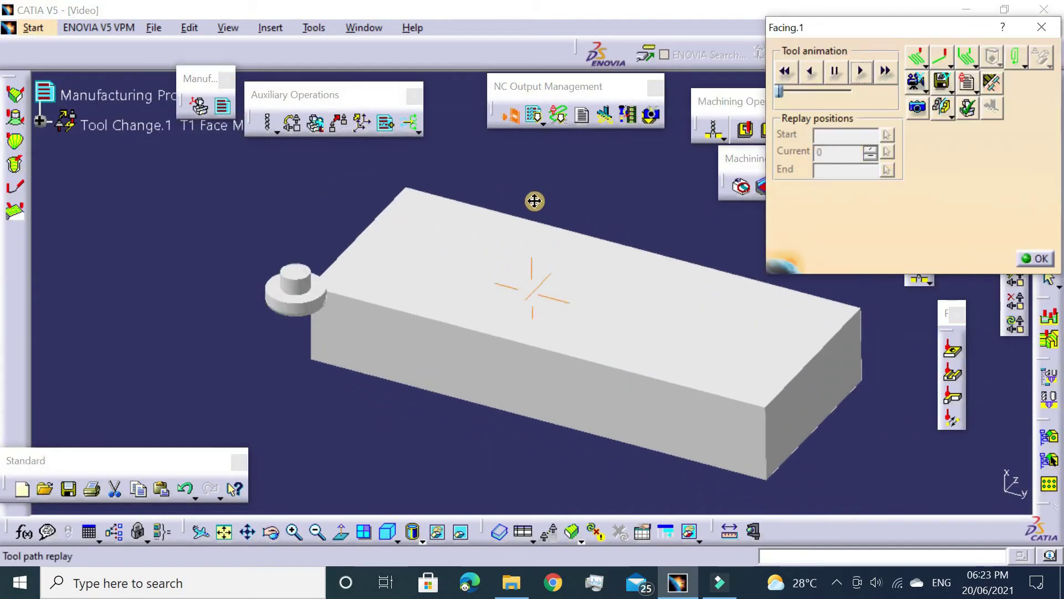
pyautogui.moveTo(535, 202)
pyautogui.mouseDown(button='middle')
pyautogui.moveTo(574, 264)
pyautogui.moveTo(646, 230)
pyautogui.moveTo(651, 242)
pyautogui.moveTo(775, 100)
pyautogui.mouseUp(button='middle')
pyautogui.moveTo(779, 91); pyautogui.dragTo(852, 92)
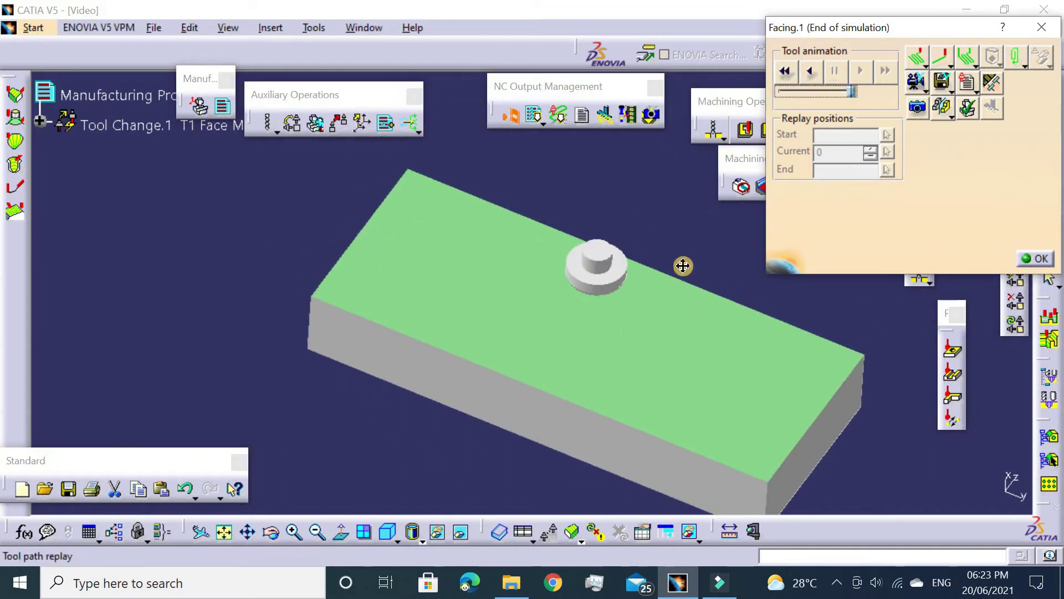
pyautogui.click(1035, 258)
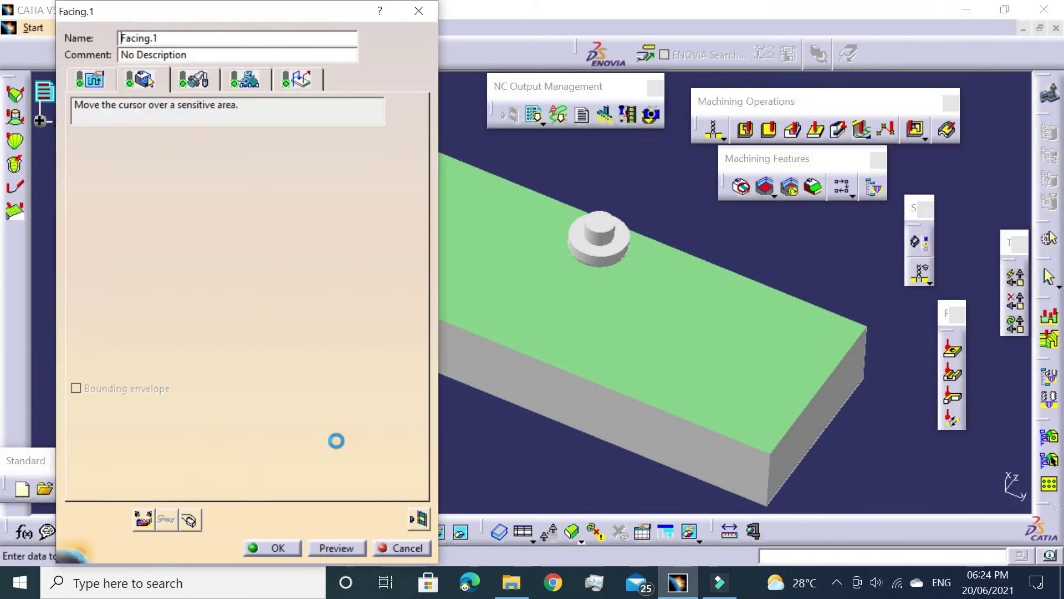
pyautogui.press('Escape')
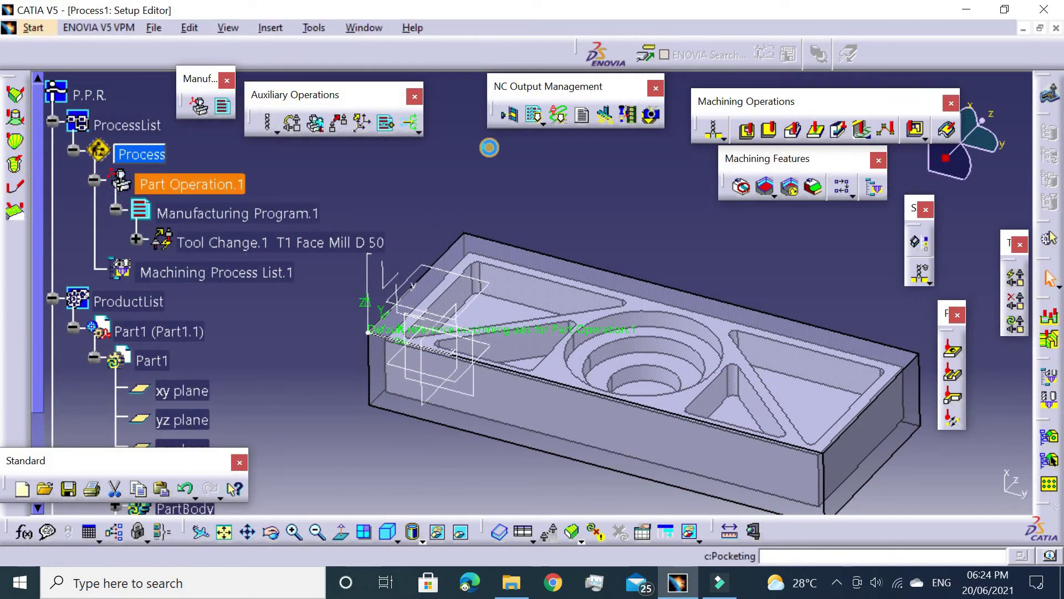
# Create Pocketing.1 as a closed pocket on the left triangular pocket with 0mm bottom offset
pyautogui.click(139, 242)
pyautogui.click(393, 261)
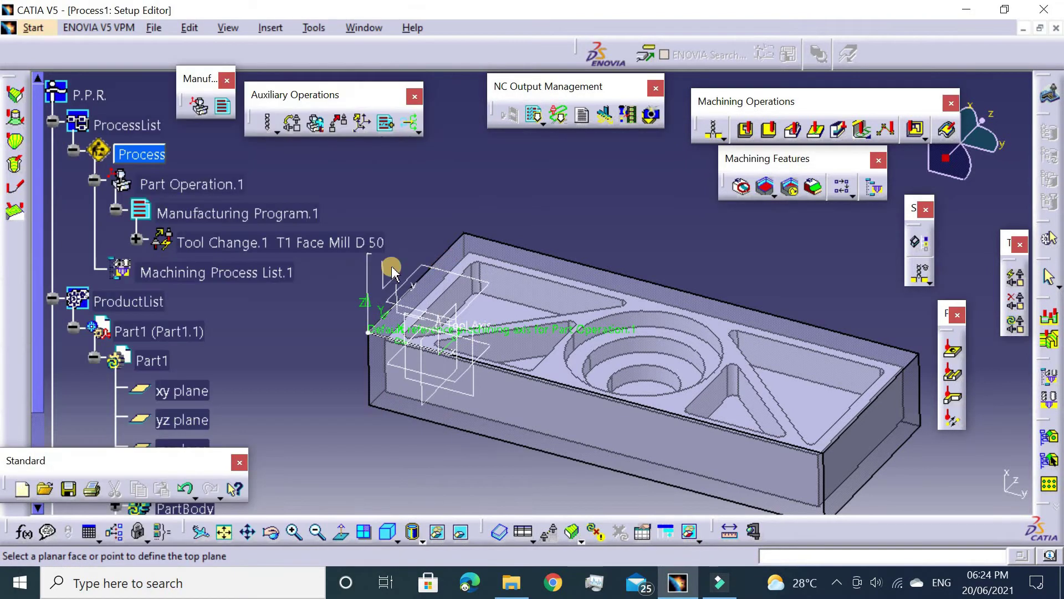
pyautogui.rightClick(487, 270)
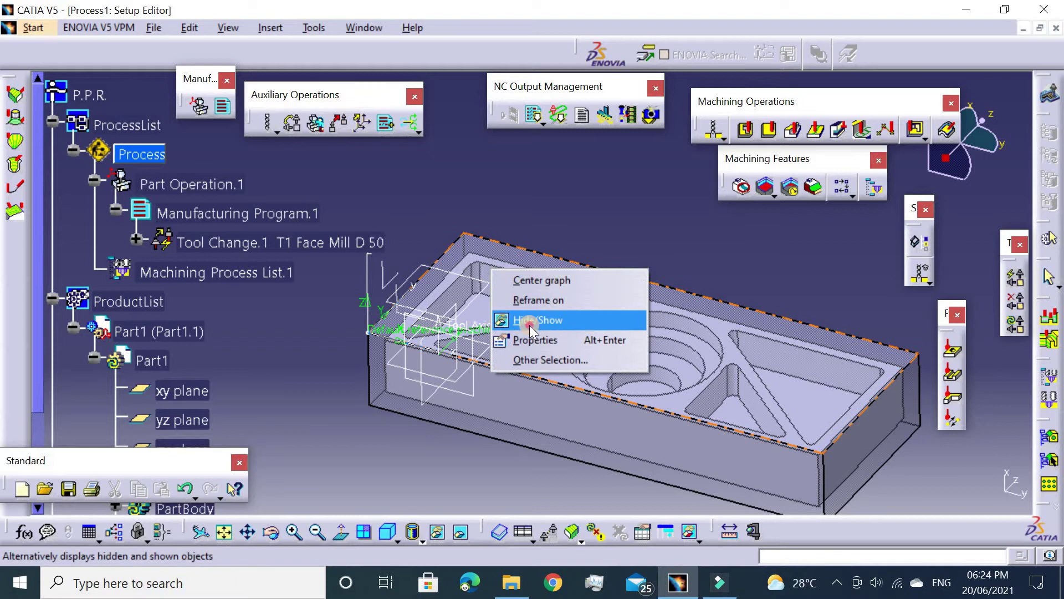
pyautogui.click(531, 318)
pyautogui.click(470, 261)
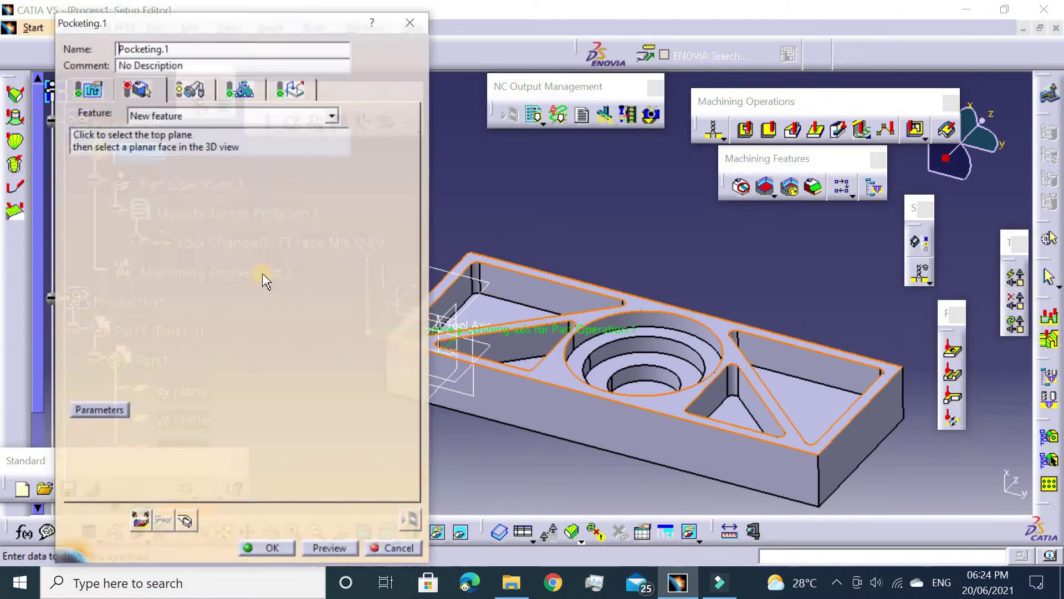
pyautogui.click(166, 278)
pyautogui.click(499, 306)
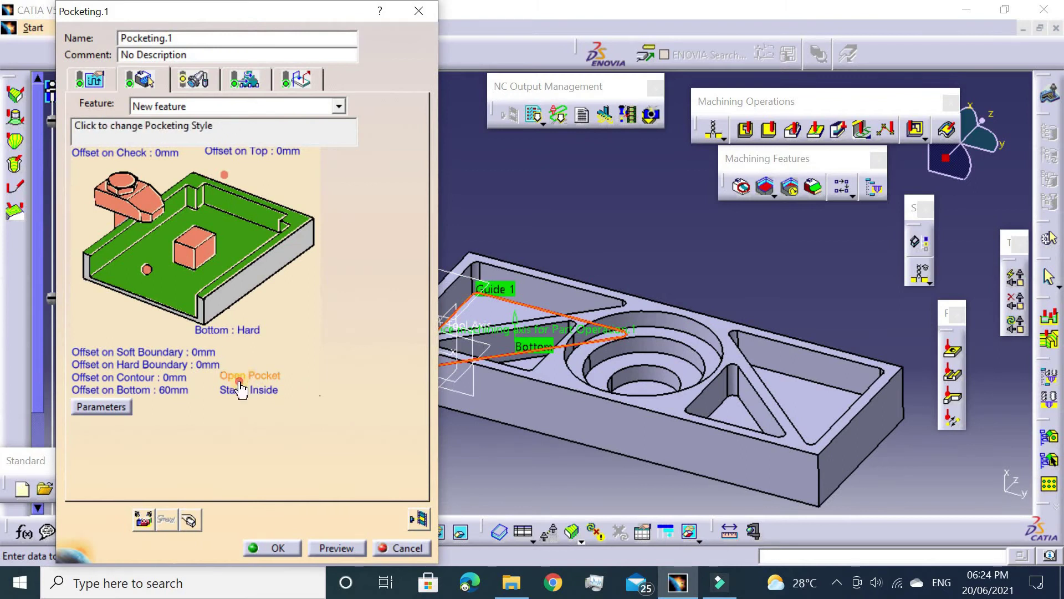
pyautogui.click(240, 383)
pyautogui.doubleClick(166, 391)
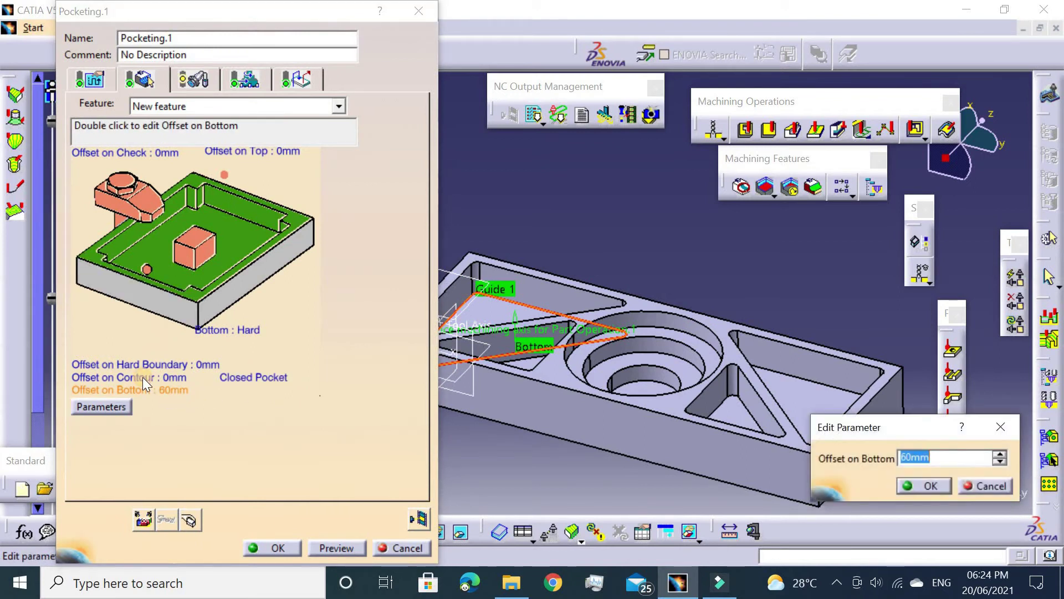
pyautogui.write('0')
pyautogui.press('Return')
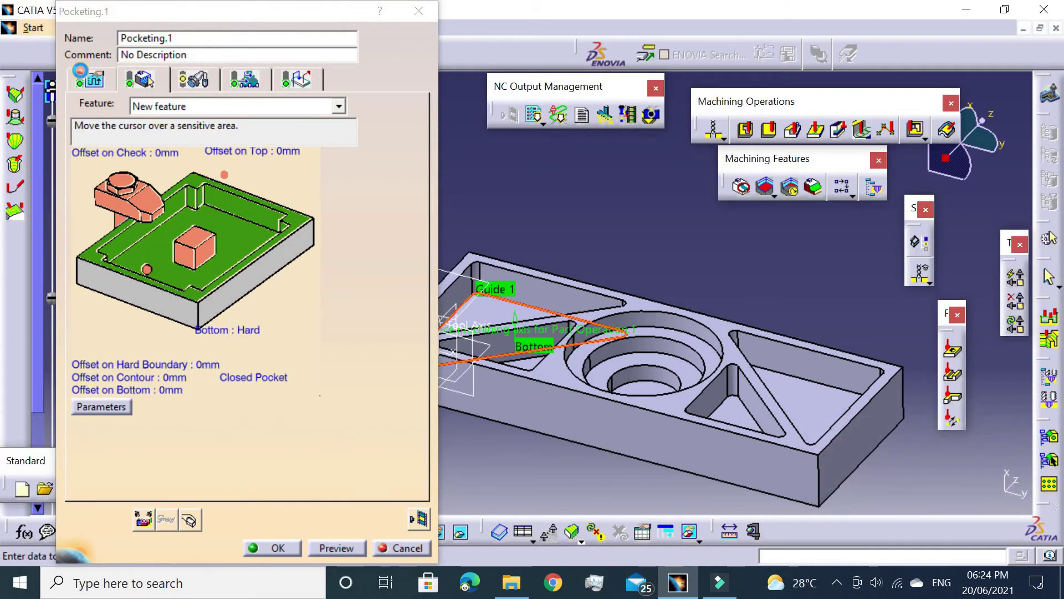
# Review the radial, axial, finishing and high speed milling strategy settings
pyautogui.click(83, 78)
pyautogui.click(161, 345)
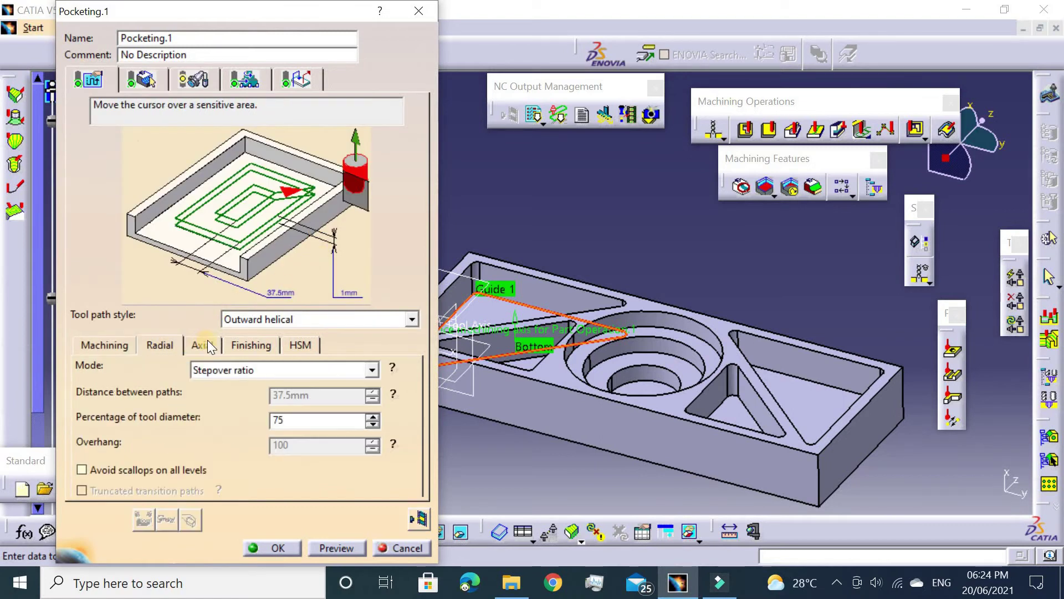
pyautogui.click(203, 345)
pyautogui.click(250, 345)
pyautogui.click(300, 345)
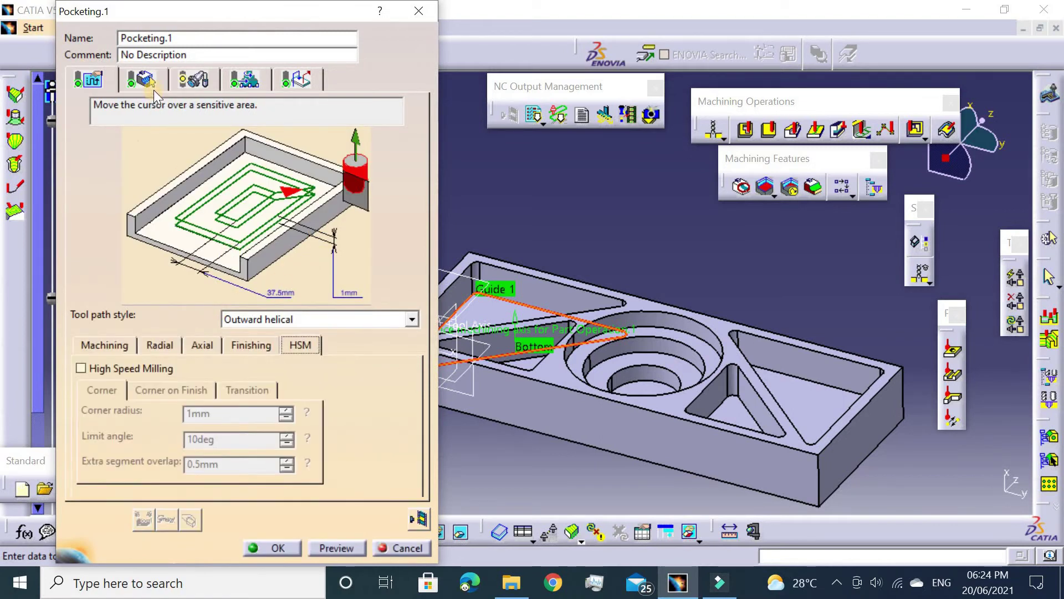
# Set the end mill's nominal diameter to 6mm
pyautogui.click(191, 81)
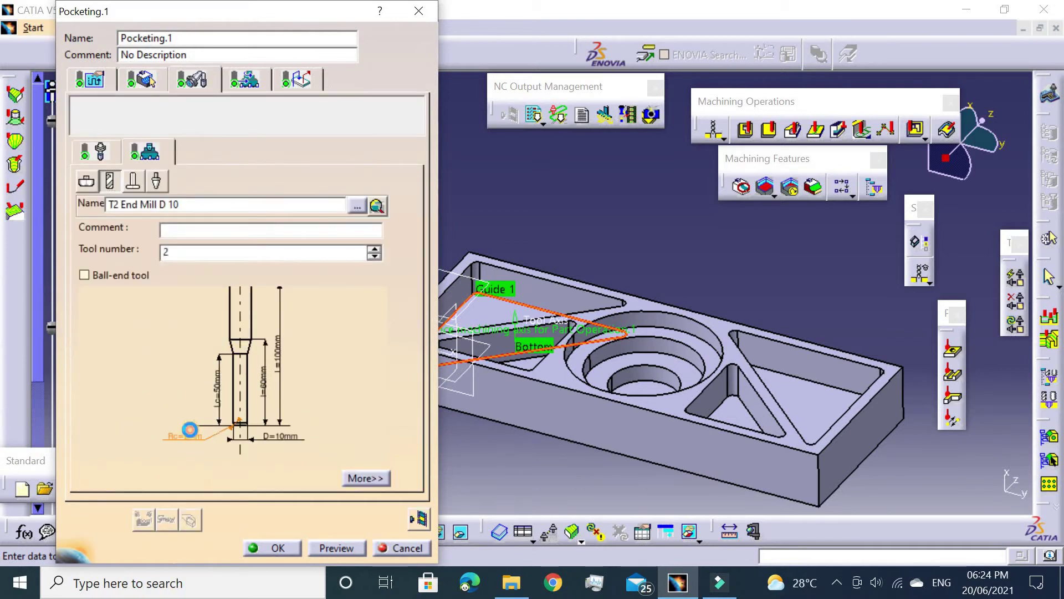
pyautogui.doubleClick(189, 430)
pyautogui.press('Return')
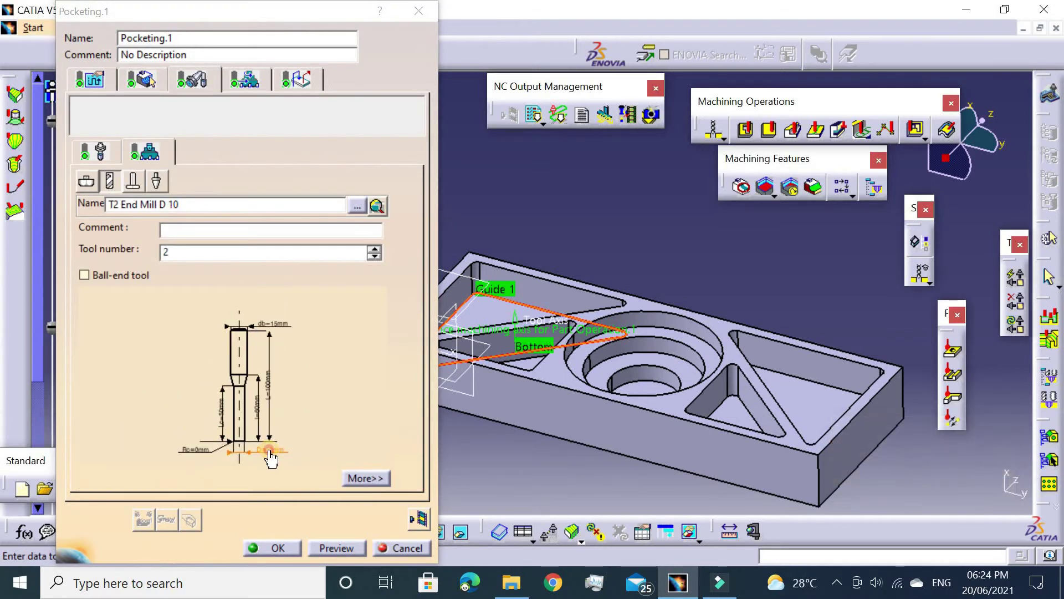
pyautogui.doubleClick(270, 451)
pyautogui.write('6')
pyautogui.press('Return')
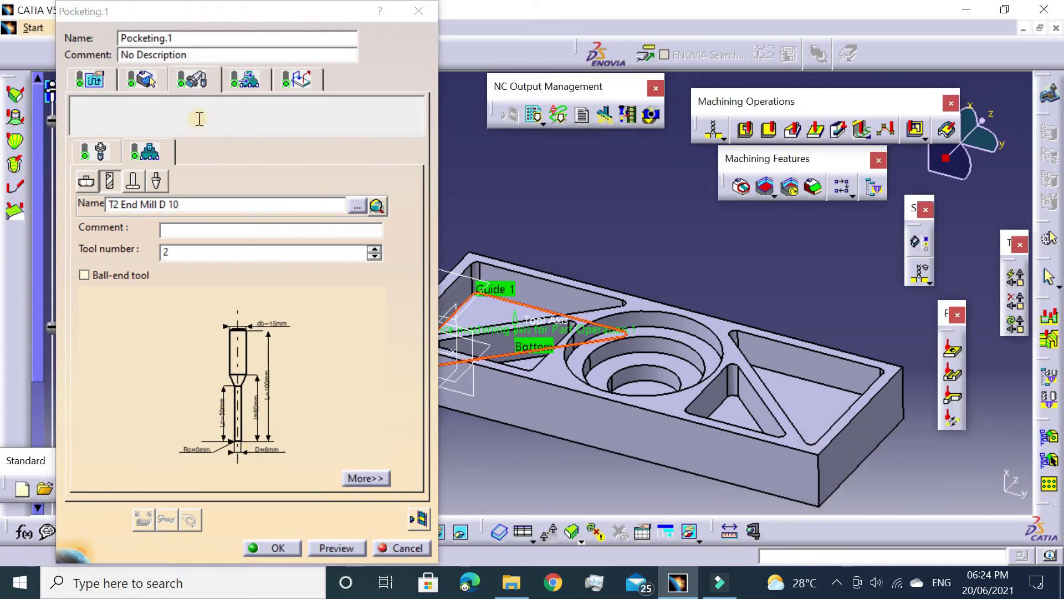
pyautogui.click(250, 83)
pyautogui.click(297, 79)
pyautogui.click(131, 134)
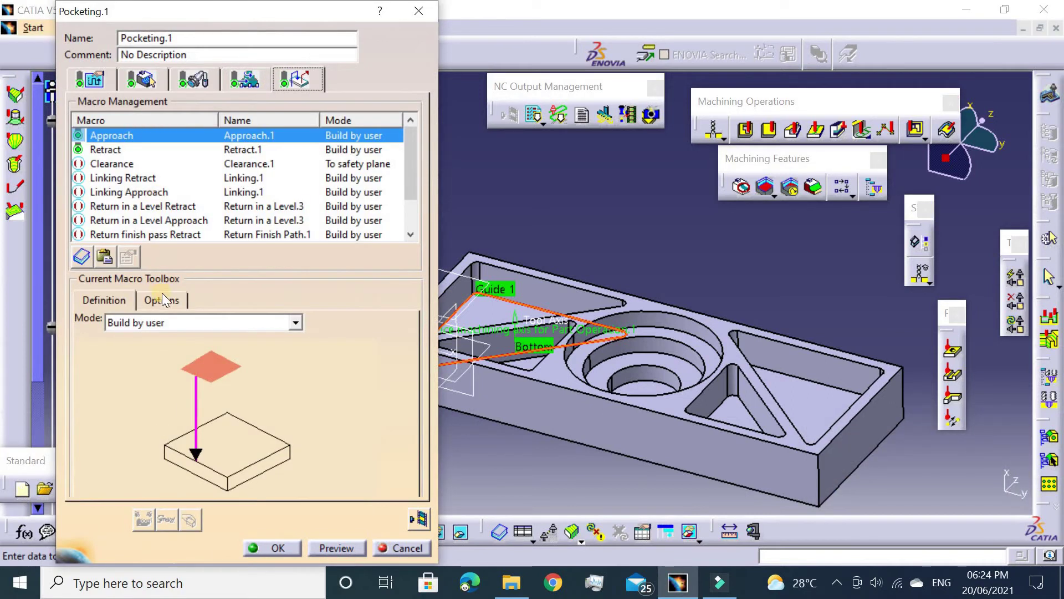
# Make the Pocketing.1 approach an axial move with a 50mm distance
pyautogui.click(154, 336)
pyautogui.click(159, 377)
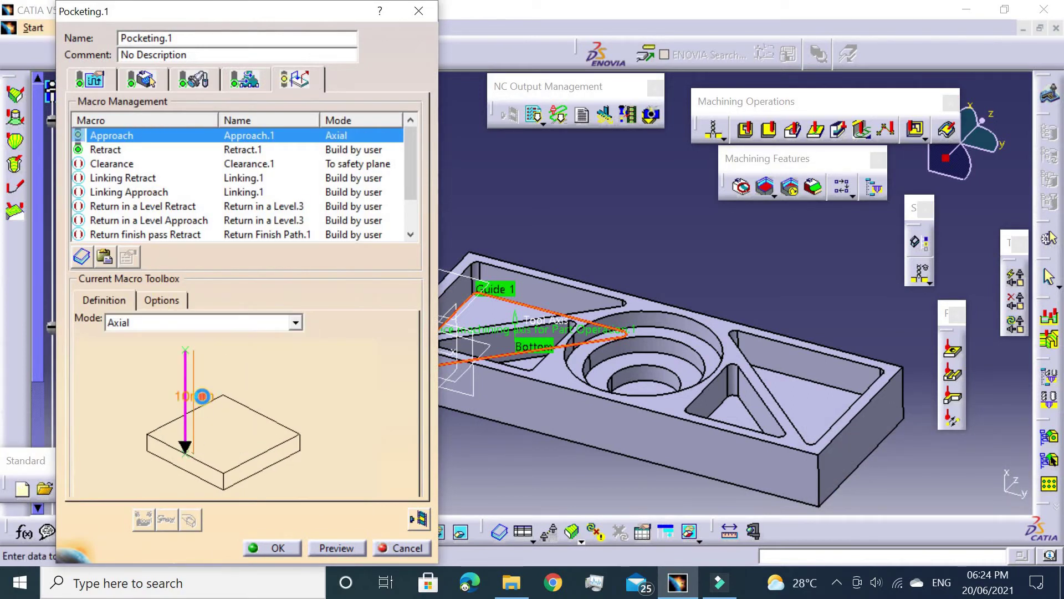
pyautogui.doubleClick(201, 395)
pyautogui.write('0mm')
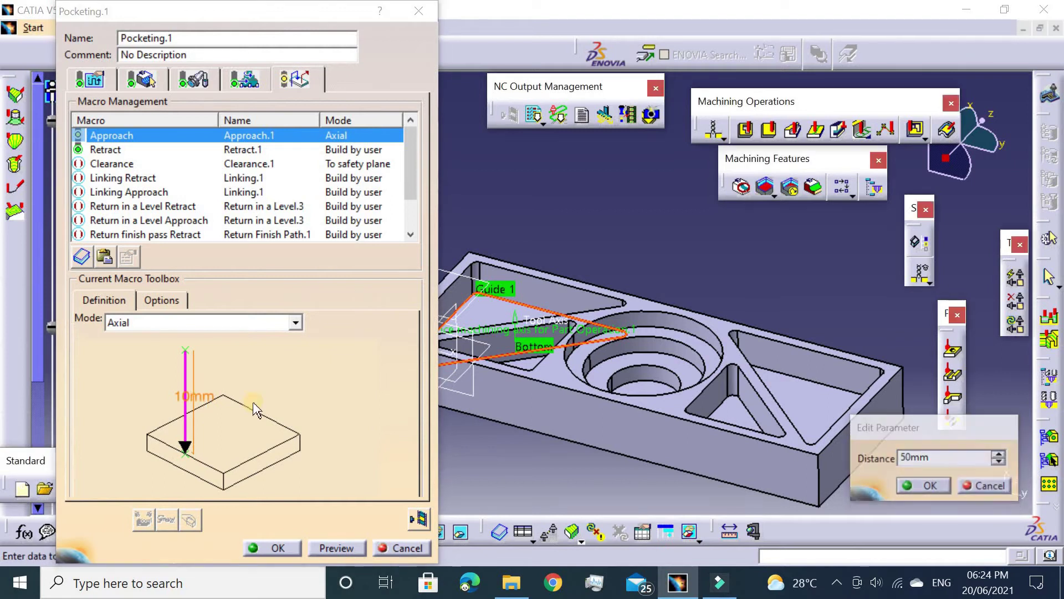
pyautogui.press('Return')
# Activate the Retract macro as an axial 50mm move
pyautogui.click(113, 146)
pyautogui.rightClick(127, 148)
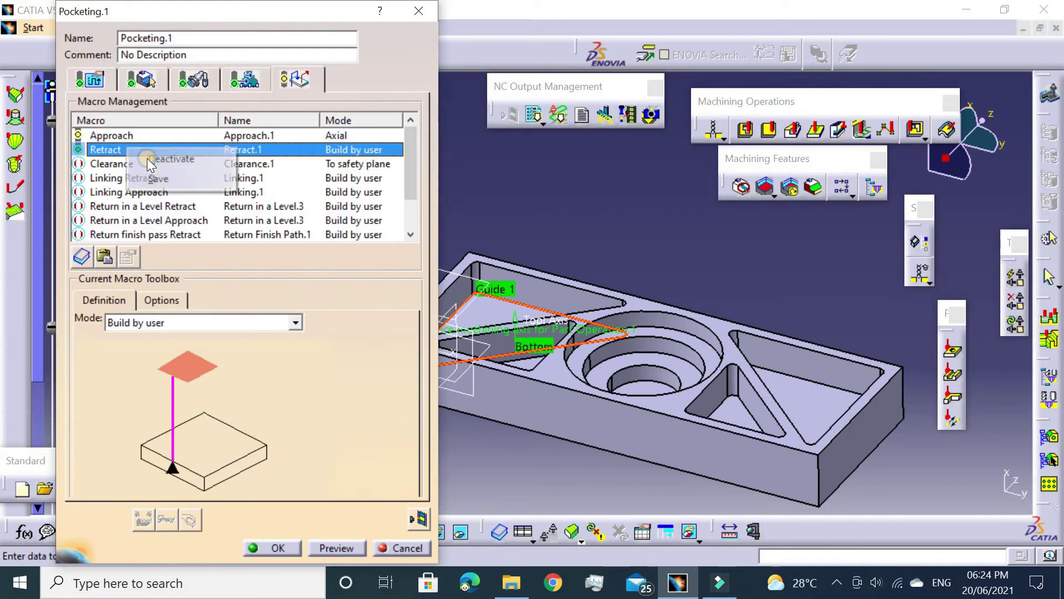
pyautogui.click(166, 157)
pyautogui.click(165, 323)
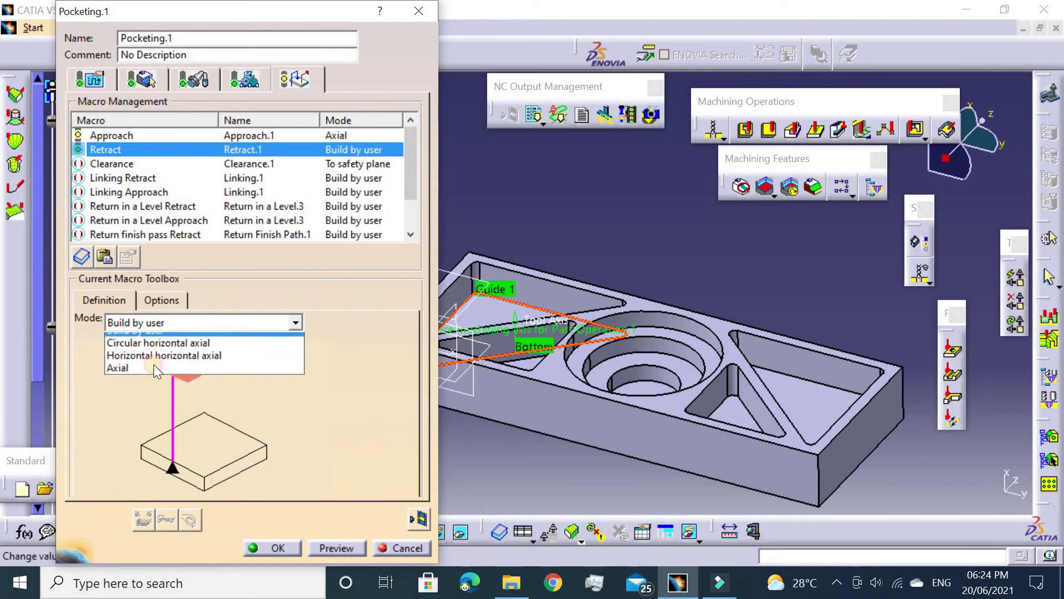
pyautogui.click(171, 389)
pyautogui.doubleClick(176, 395)
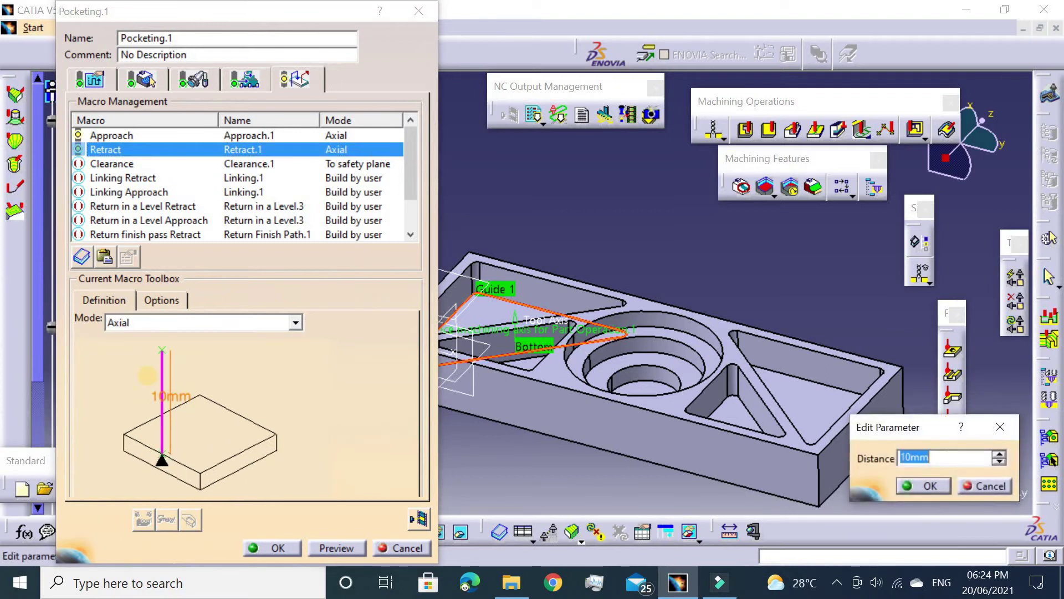
pyautogui.press('Return')
# Activate Clearance, replay the pocketing tool path, and accept Pocketing.1
pyautogui.click(118, 166)
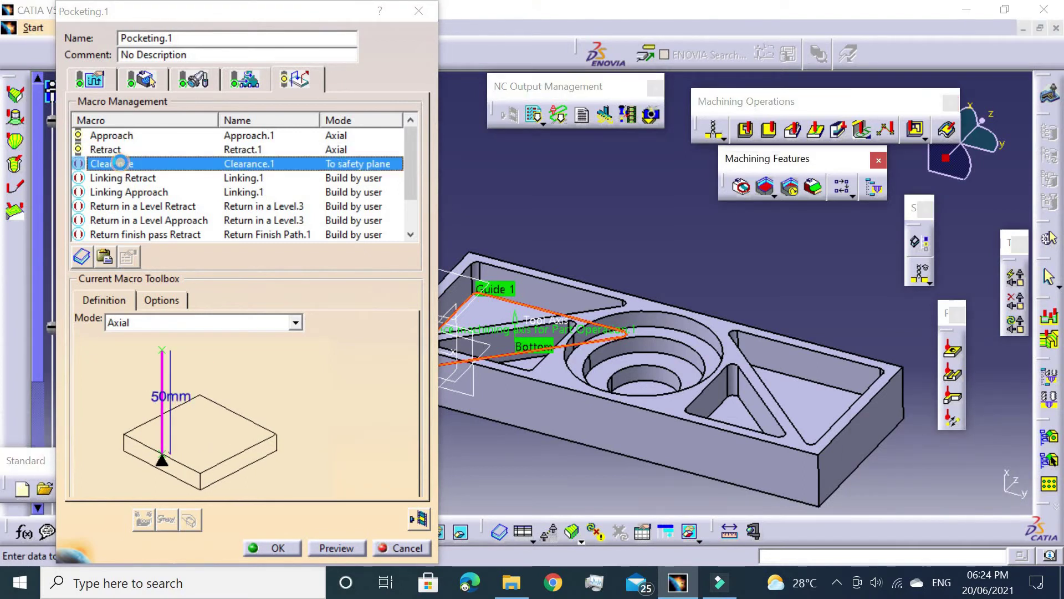
pyautogui.rightClick(126, 165)
pyautogui.click(153, 174)
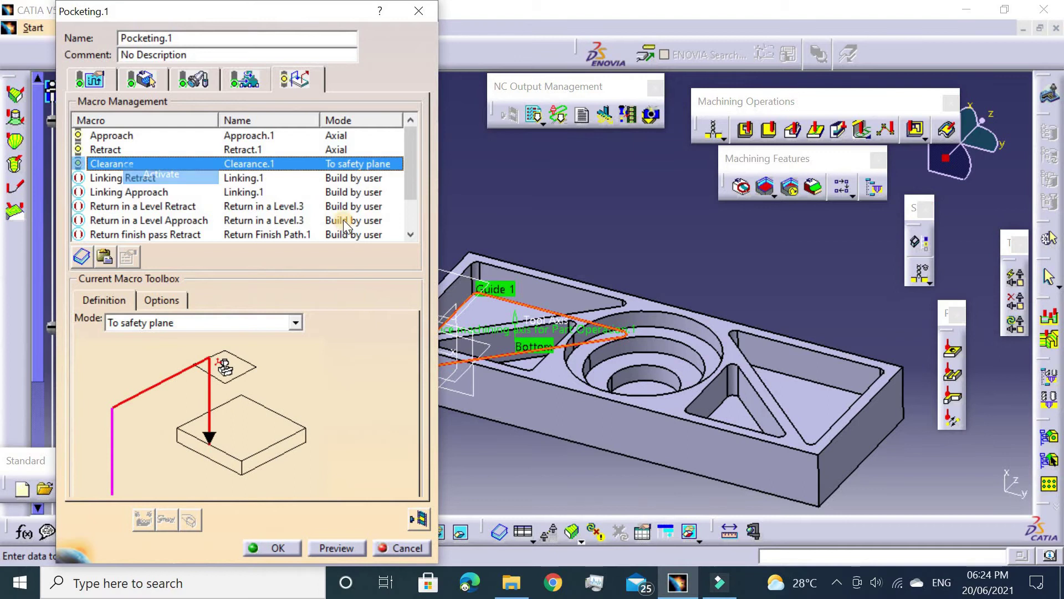
pyautogui.click(420, 518)
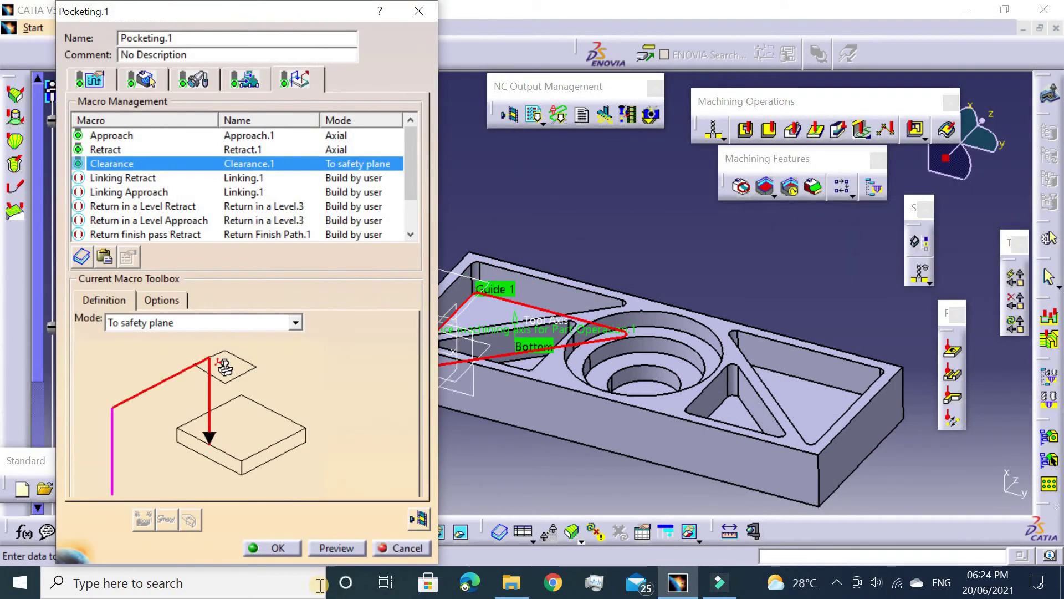
pyautogui.click(280, 547)
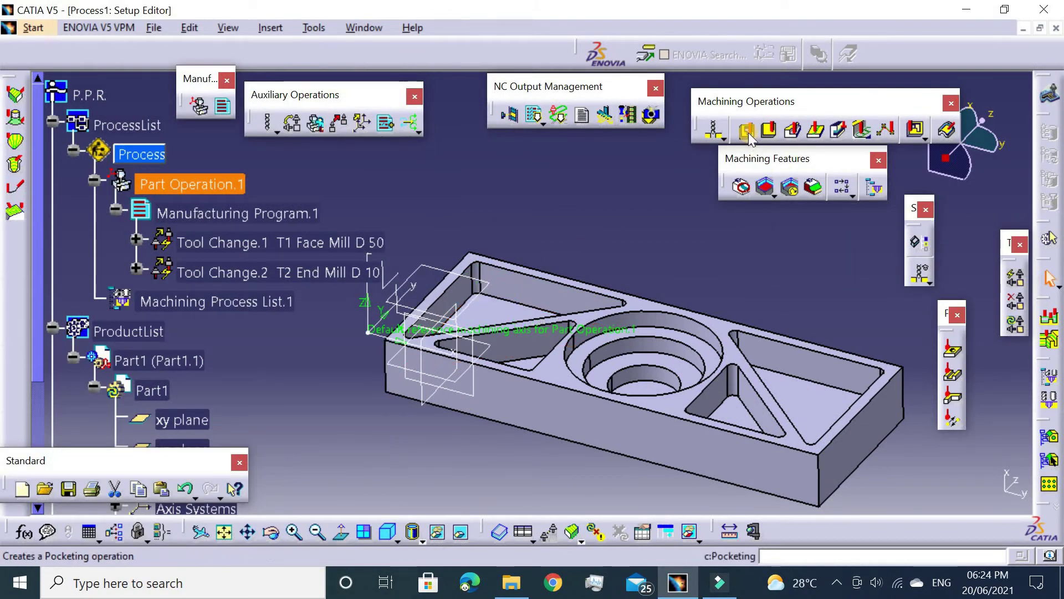
# Create Pocketing.2 as a closed pocket on the other triangular pocket's floor
pyautogui.click(749, 134)
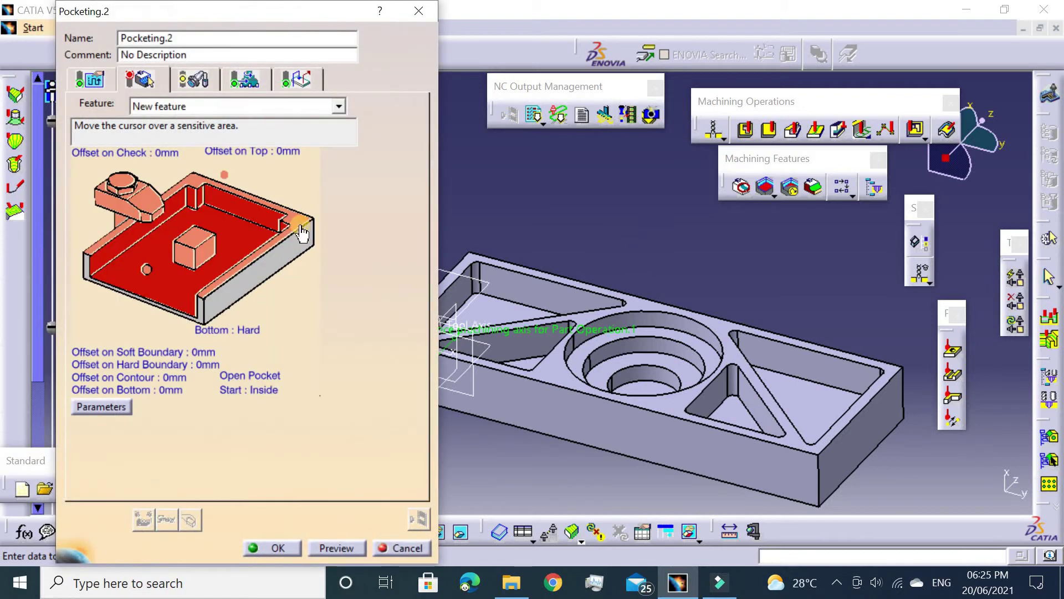
pyautogui.click(302, 232)
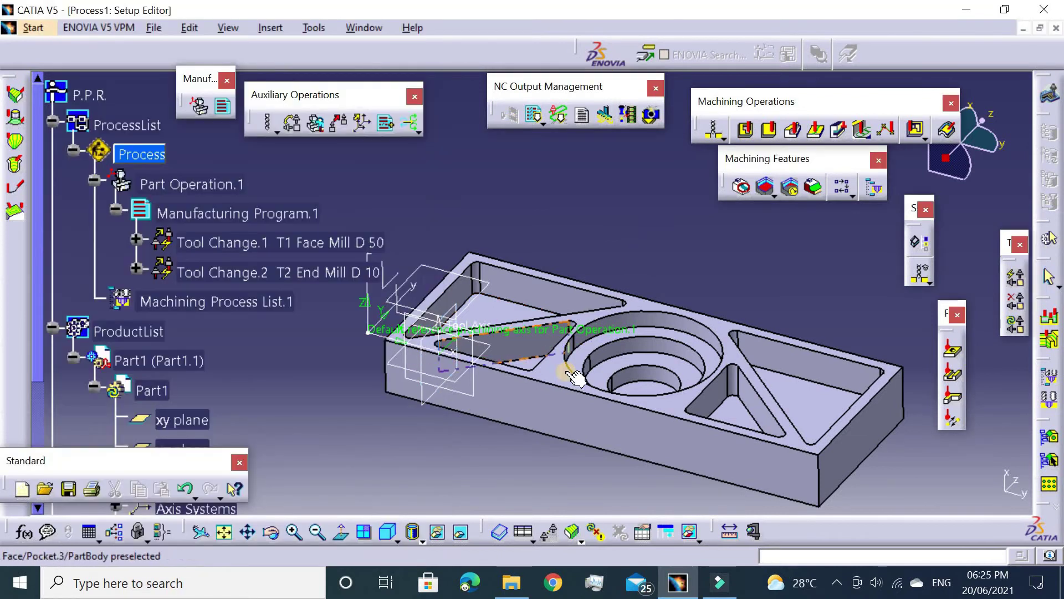
pyautogui.click(577, 380)
pyautogui.click(187, 288)
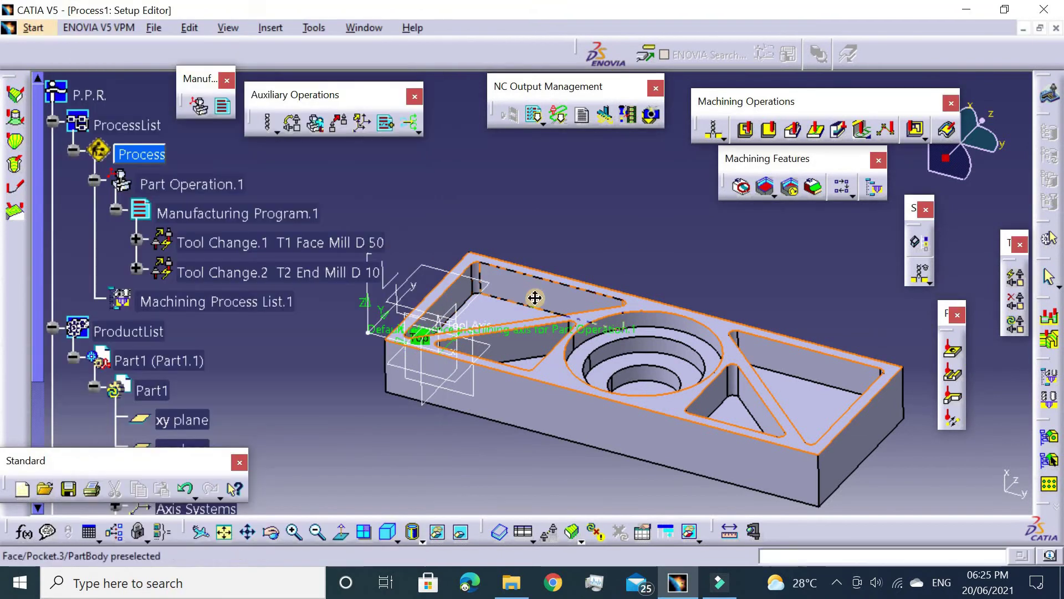
pyautogui.moveTo(532, 297); pyautogui.dragTo(513, 318, button='middle')
pyautogui.click(513, 318)
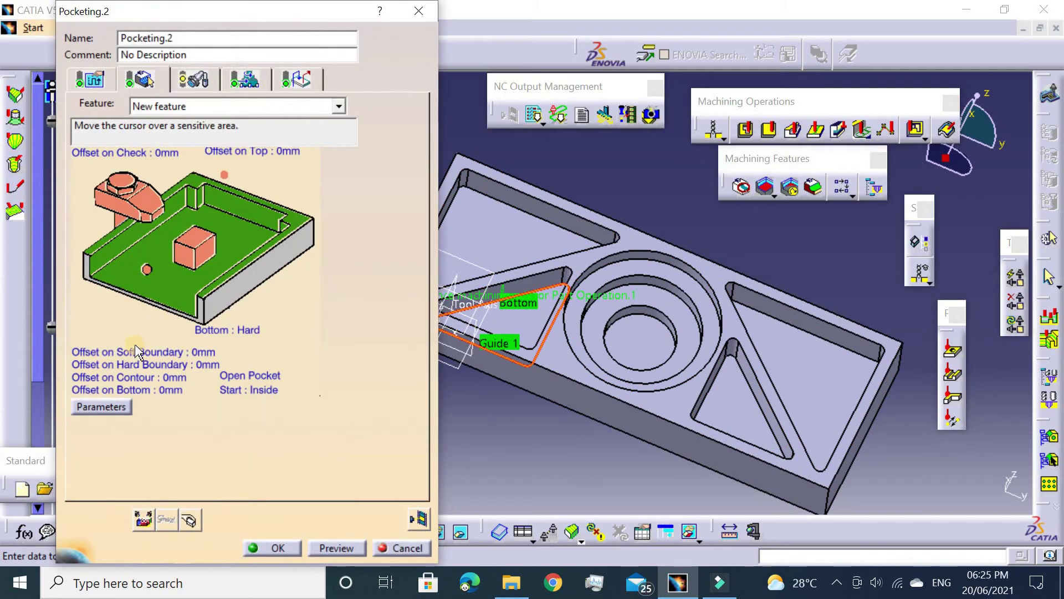
pyautogui.click(247, 379)
# Replay the Pocketing.2 tool path and confirm the operation
pyautogui.click(412, 516)
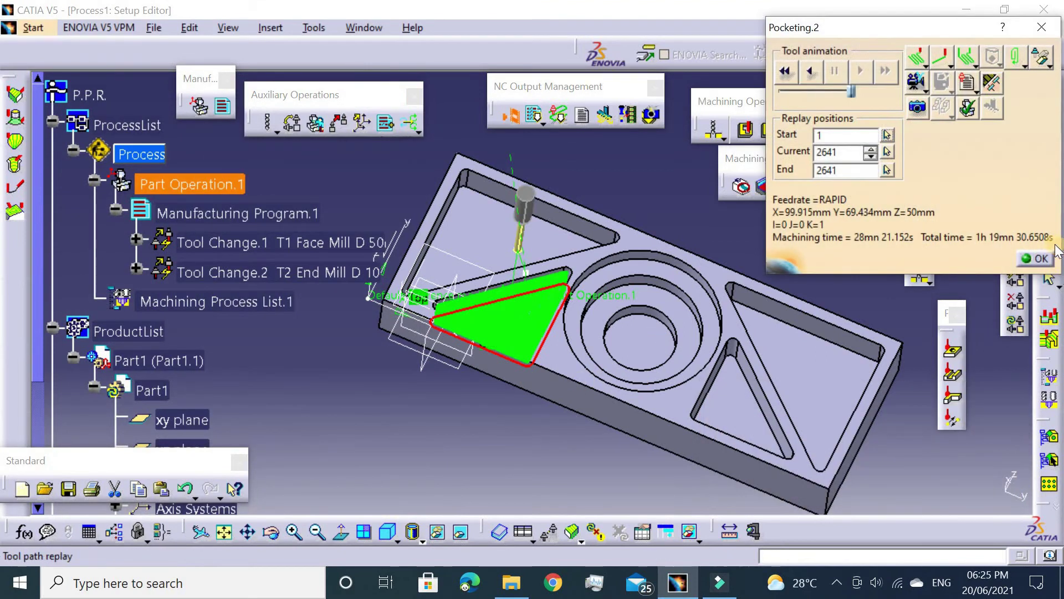
pyautogui.click(1036, 256)
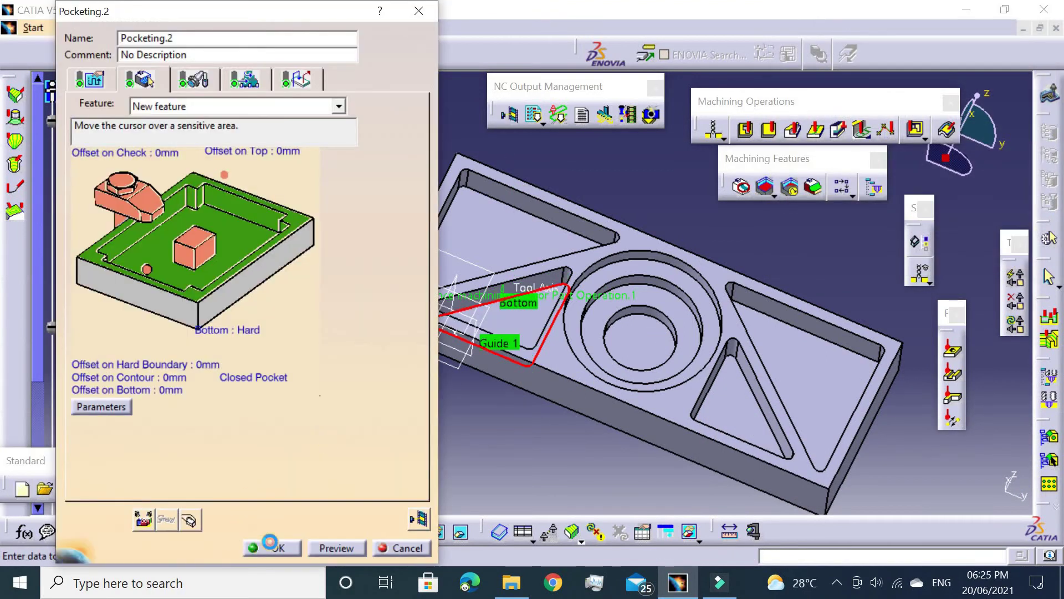
pyautogui.click(270, 542)
pyautogui.moveTo(621, 481)
pyautogui.mouseDown(button='middle')
pyautogui.moveTo(606, 486)
pyautogui.moveTo(548, 277)
pyautogui.mouseUp(button='middle')
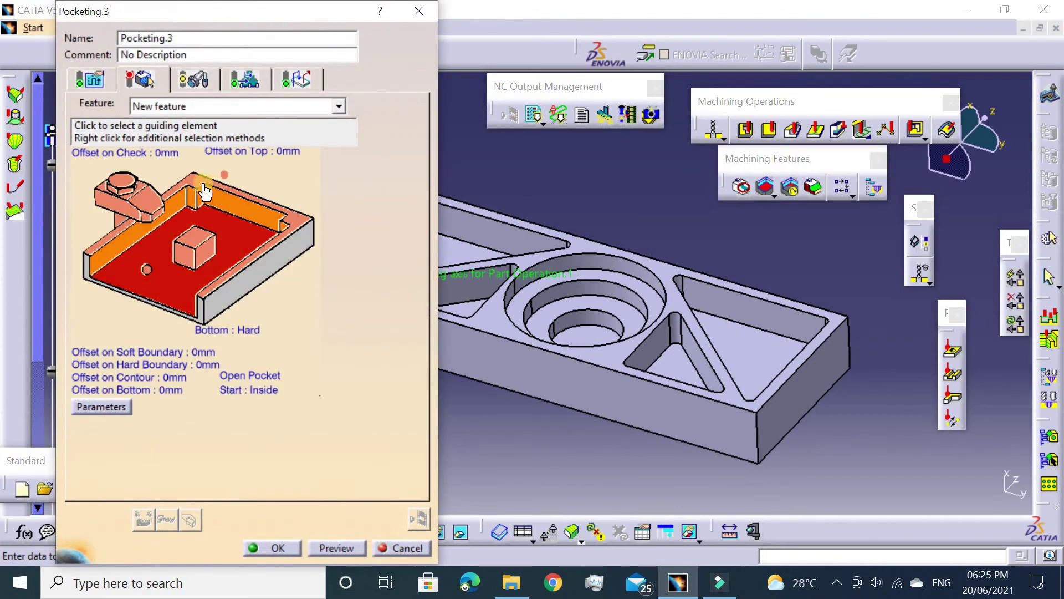
# Define Pocketing.3 as a closed pocket on the circular recess floor with all islands removed
pyautogui.click(197, 178)
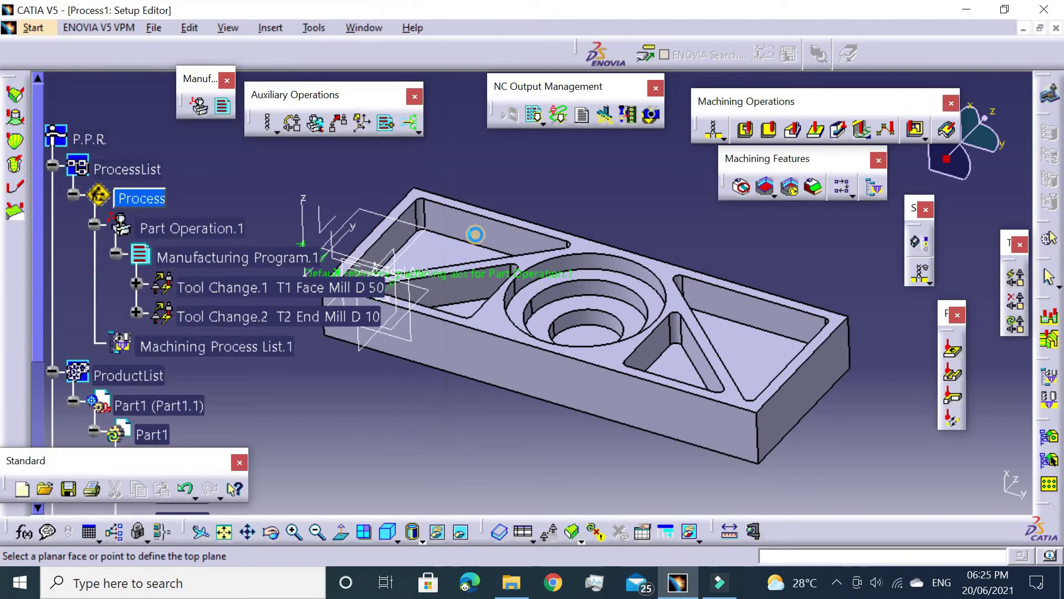
pyautogui.click(577, 247)
pyautogui.click(190, 282)
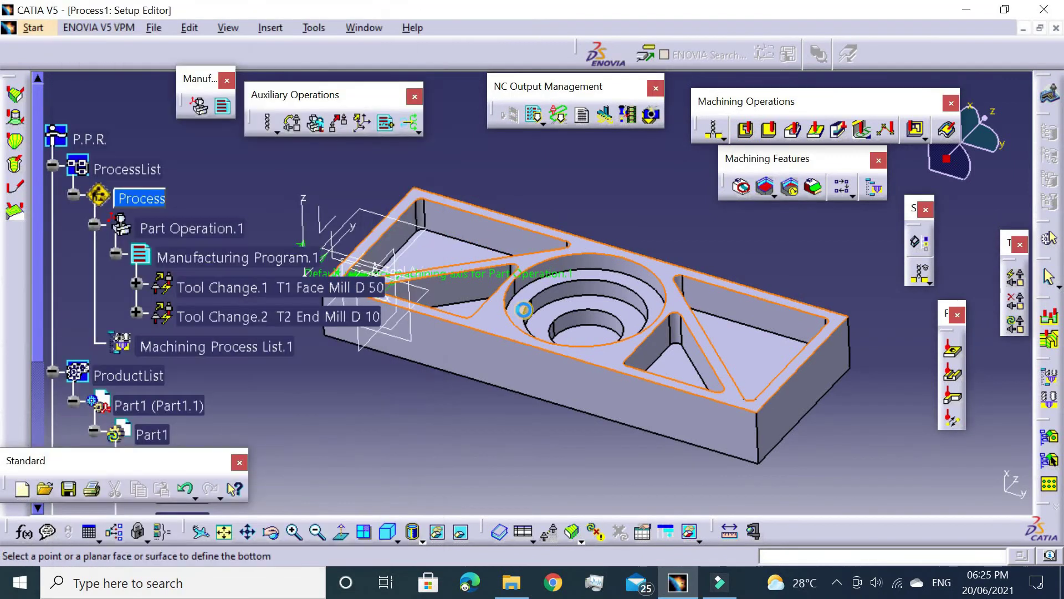
pyautogui.click(606, 272)
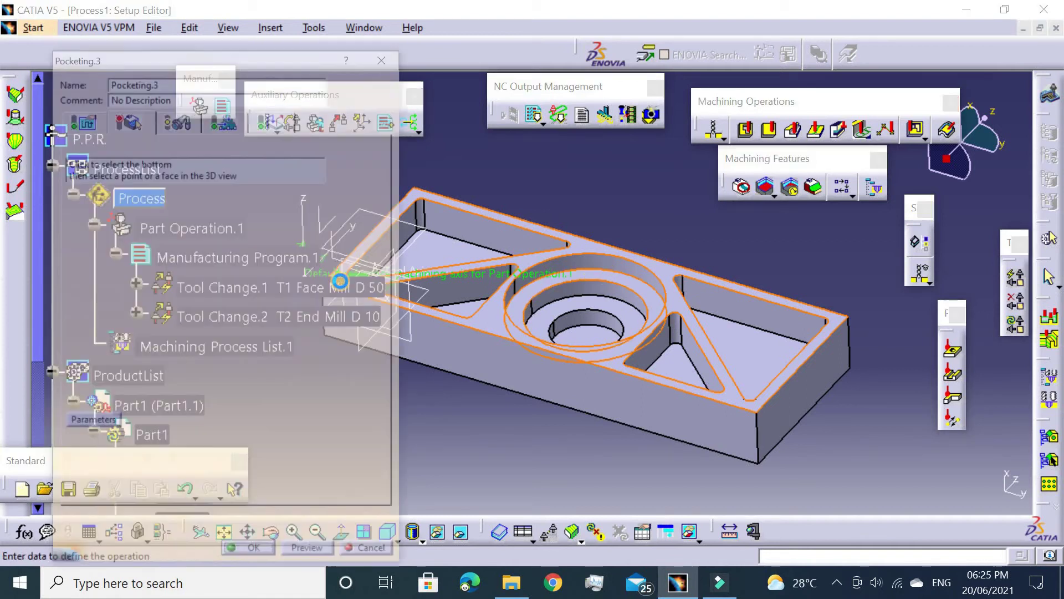
pyautogui.rightClick(210, 253)
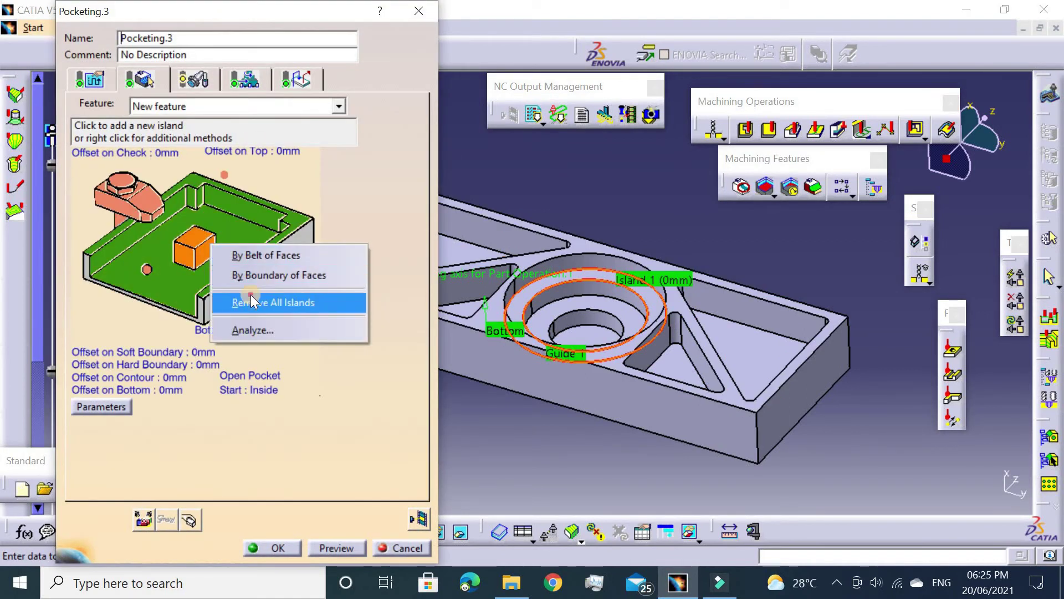
pyautogui.click(251, 298)
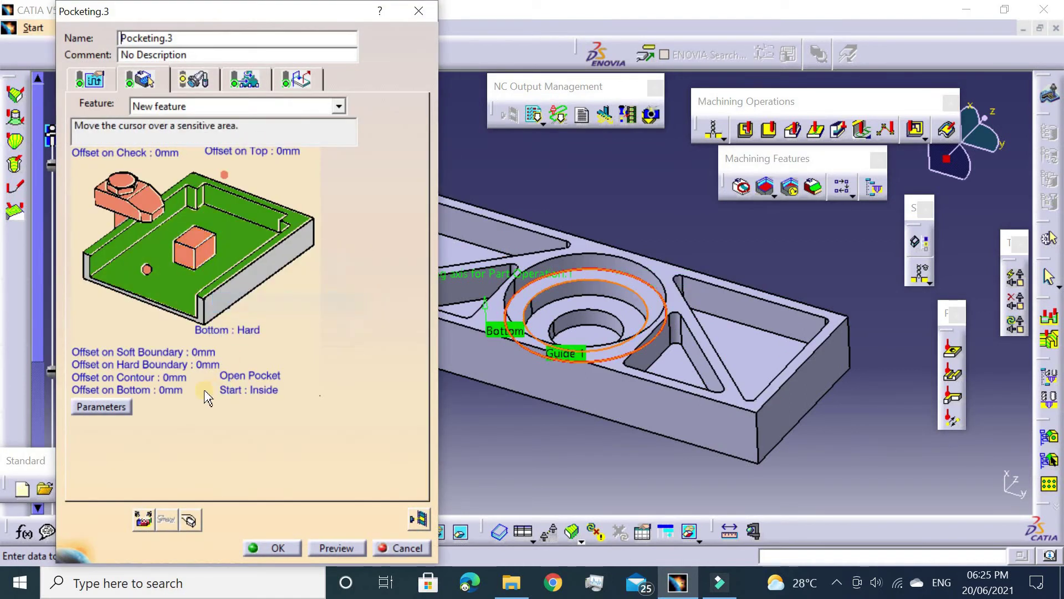
pyautogui.click(239, 375)
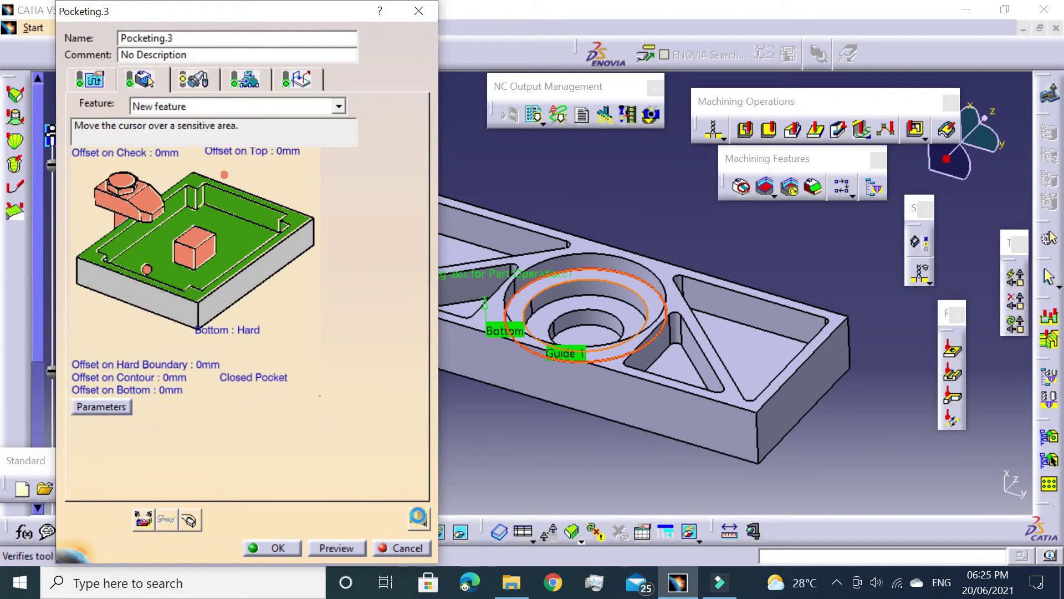
# Replay the Pocketing.3 toolpath and confirm the operation
pyautogui.click(143, 519)
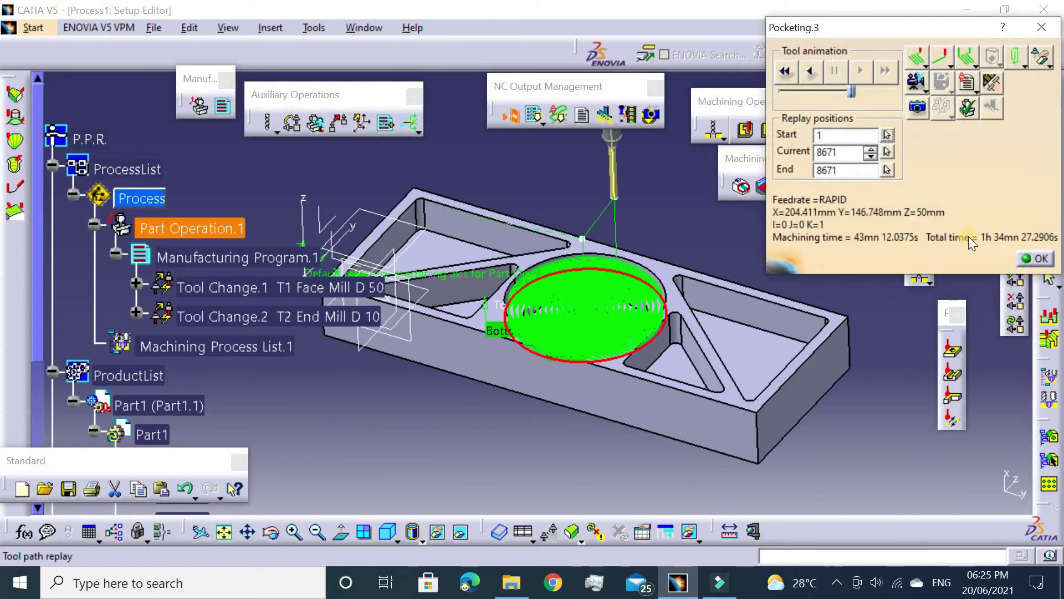
pyautogui.click(1032, 258)
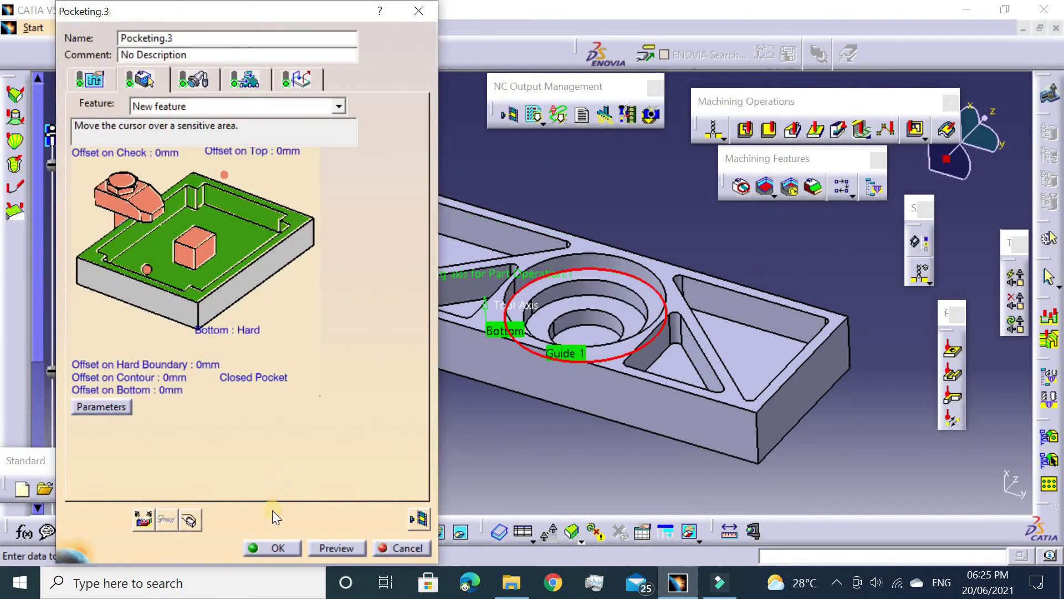
pyautogui.click(271, 549)
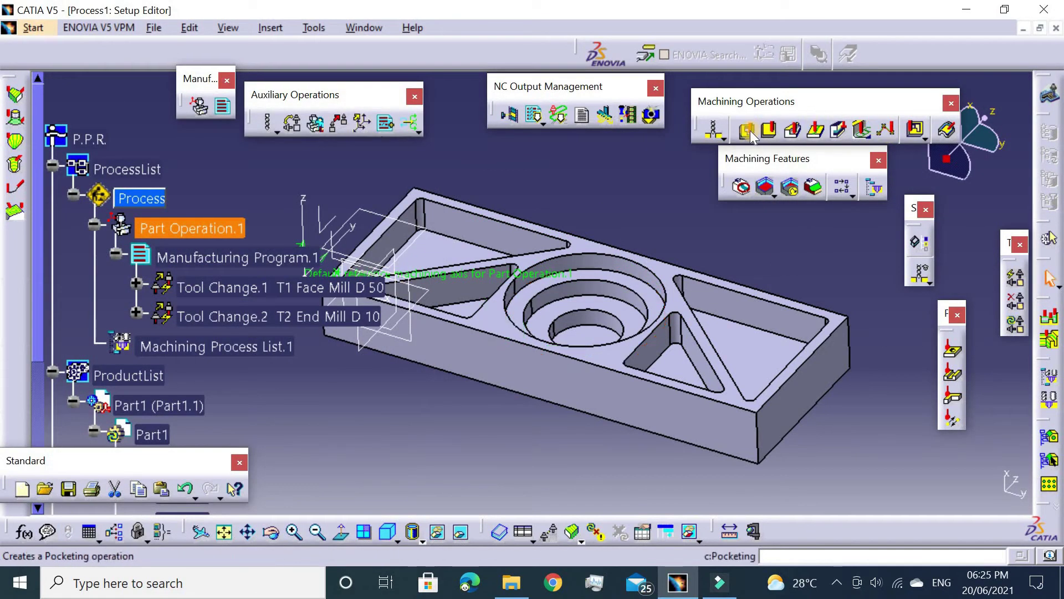
# Create Pocketing.4 on the circular recess floor with all islands removed, check its replay, and close it
pyautogui.click(741, 132)
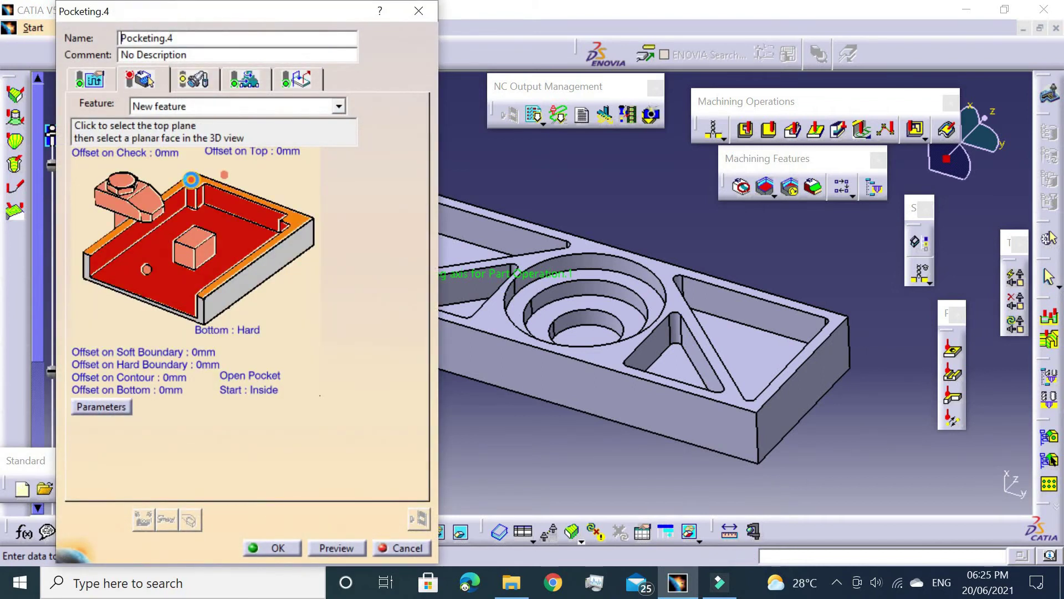
pyautogui.click(191, 181)
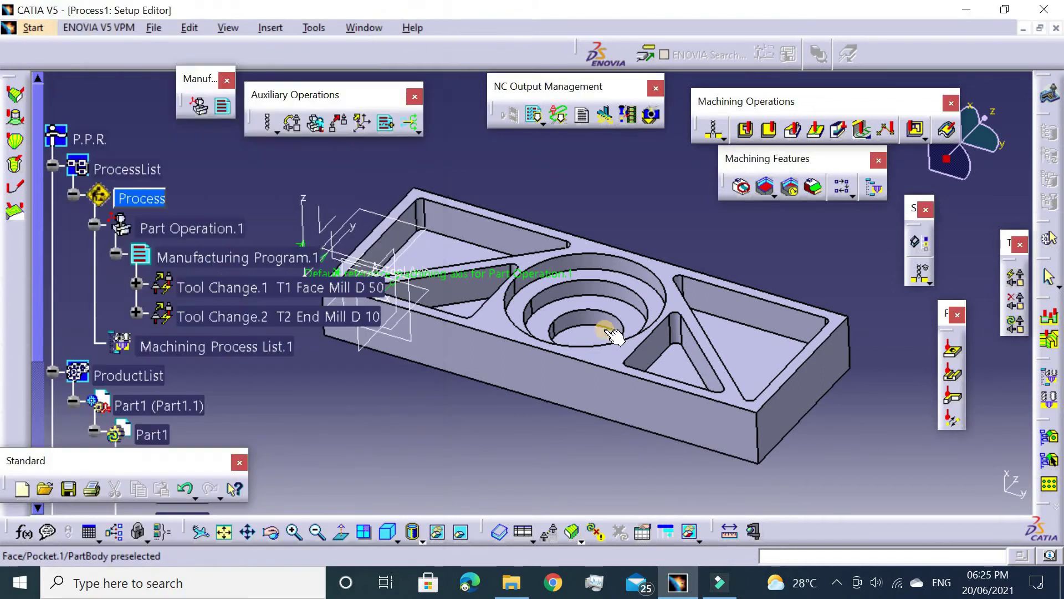
pyautogui.click(526, 302)
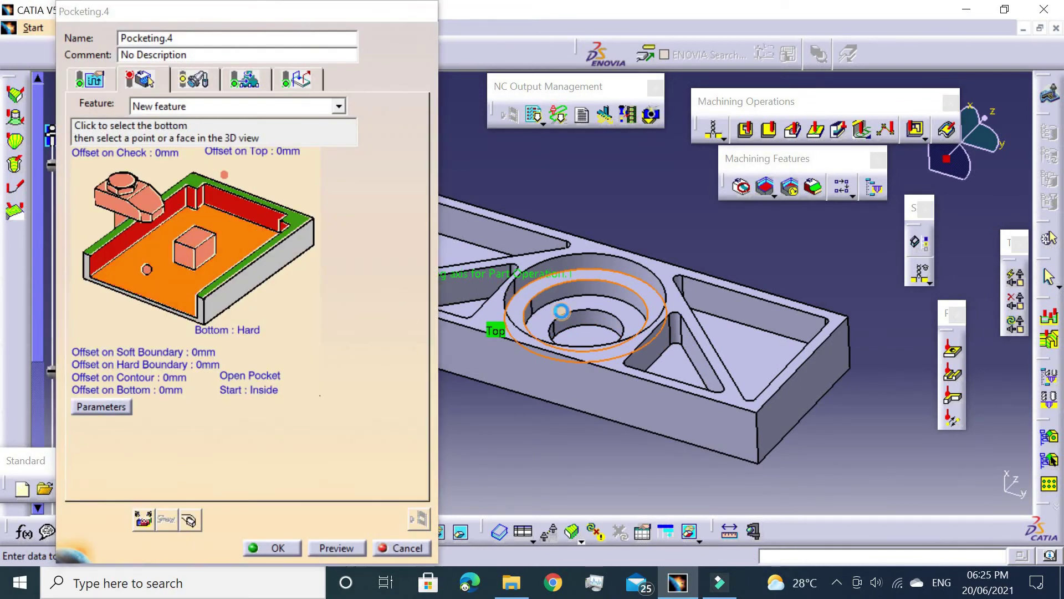
pyautogui.click(167, 233)
pyautogui.click(569, 306)
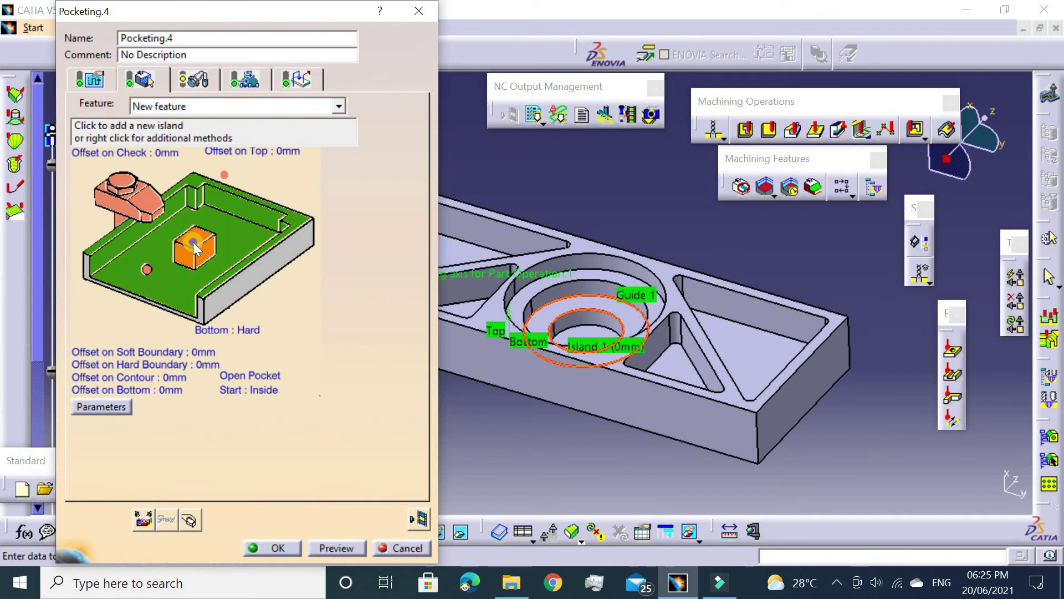
pyautogui.rightClick(195, 245)
pyautogui.click(250, 302)
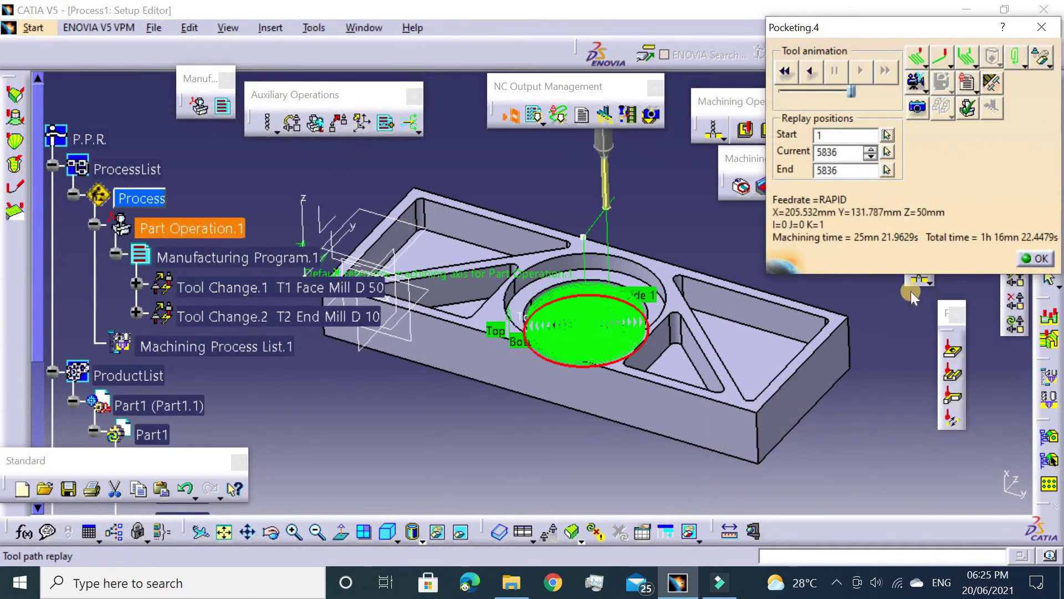
pyautogui.click(1035, 259)
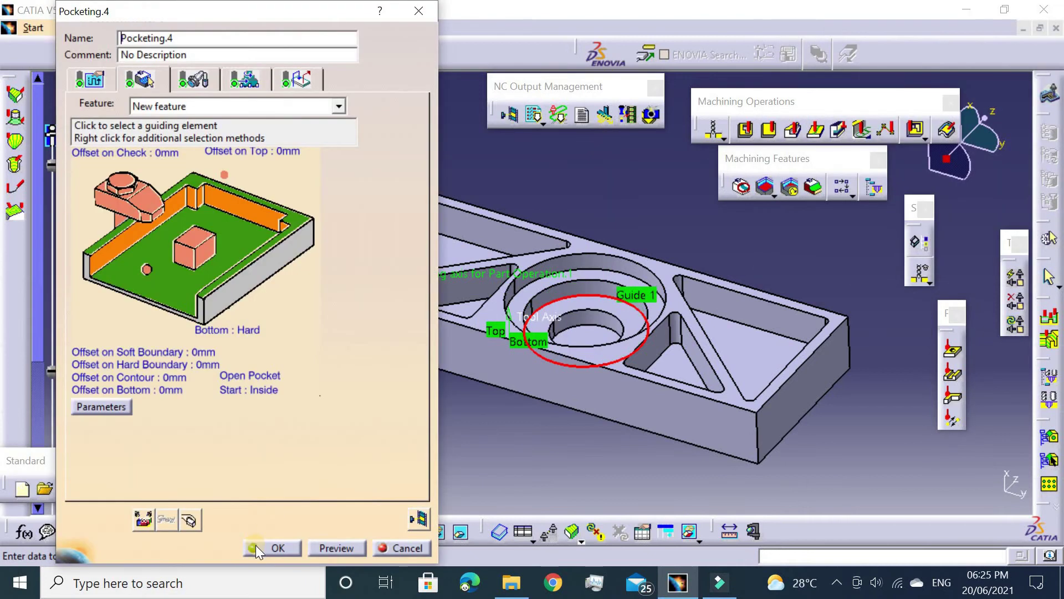
pyautogui.press('Escape')
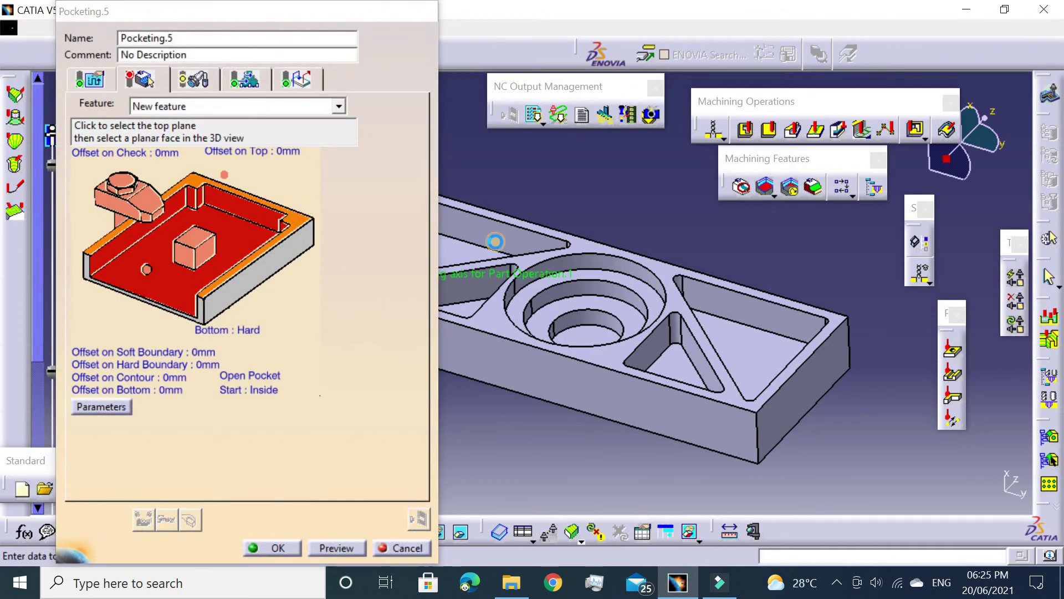
# Define Pocketing.5 as a closed pocket from the recess floor to the inner hole floor, replay, and confirm
pyautogui.click(296, 219)
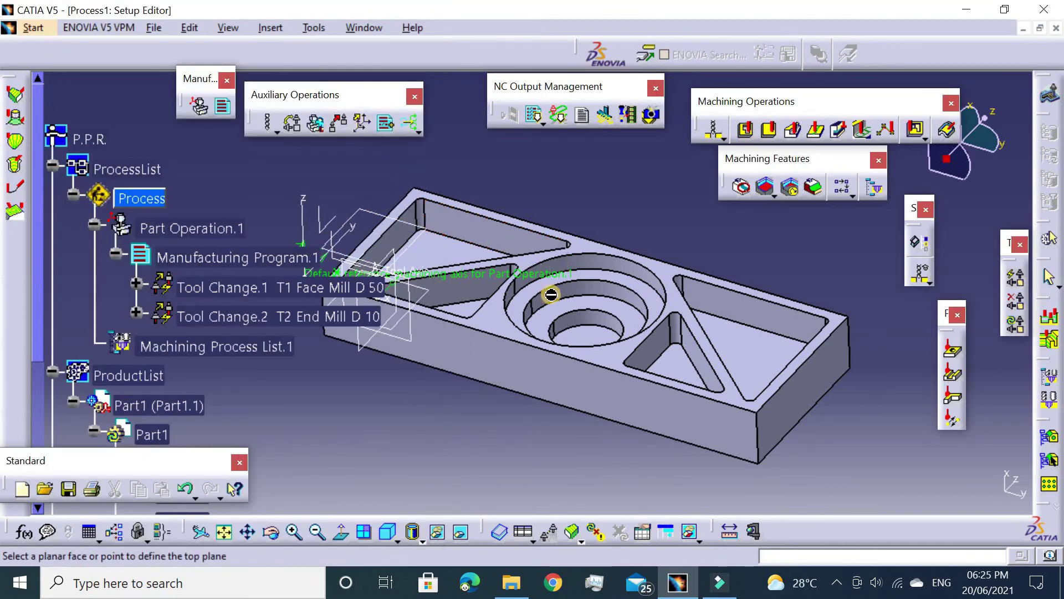
pyautogui.click(551, 294)
pyautogui.click(162, 291)
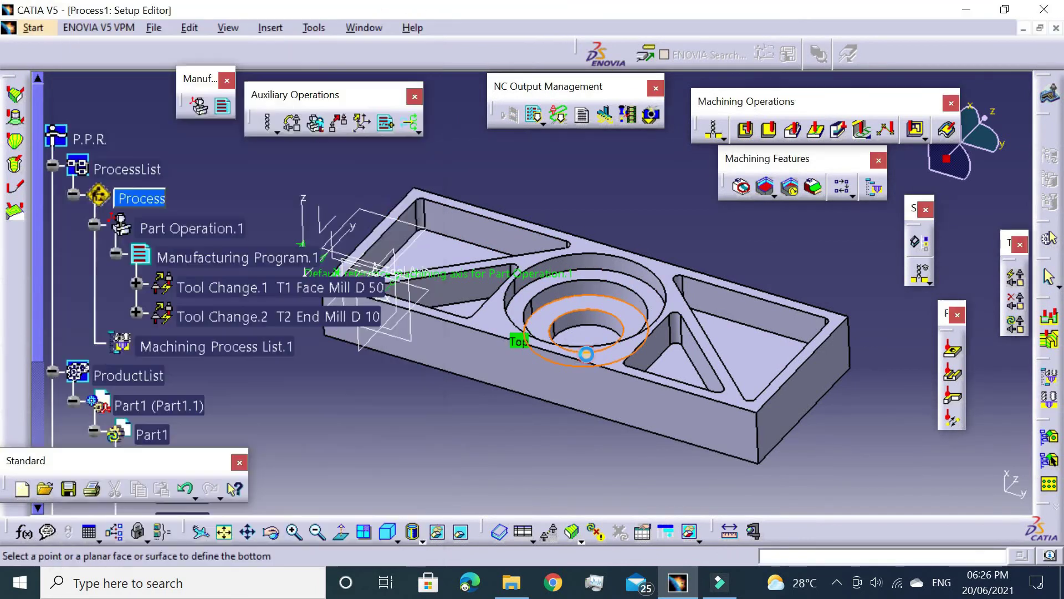
pyautogui.click(587, 336)
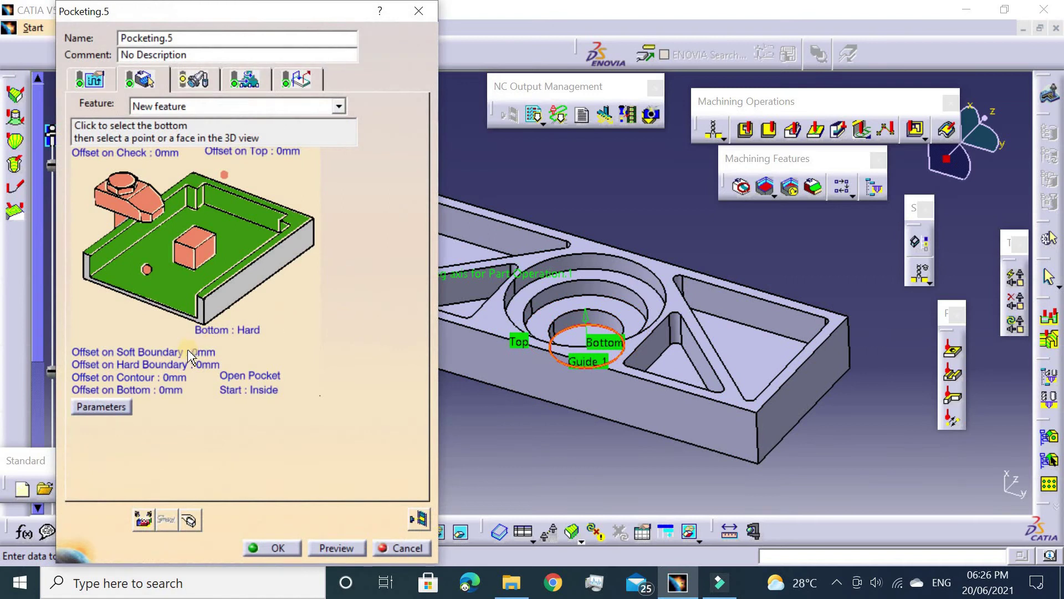
pyautogui.click(260, 378)
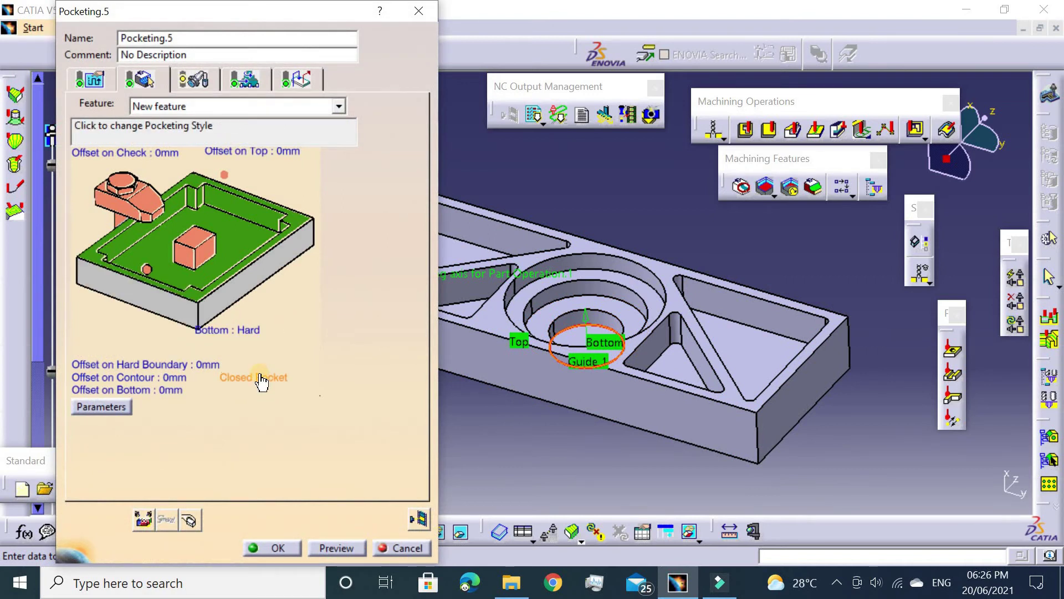
pyautogui.click(415, 513)
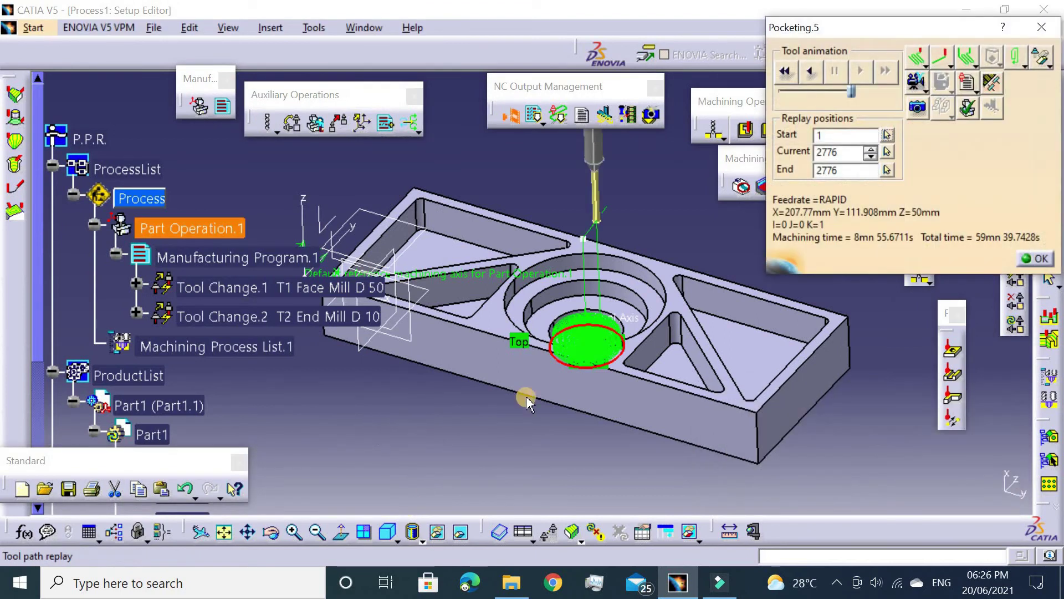
pyautogui.click(1035, 258)
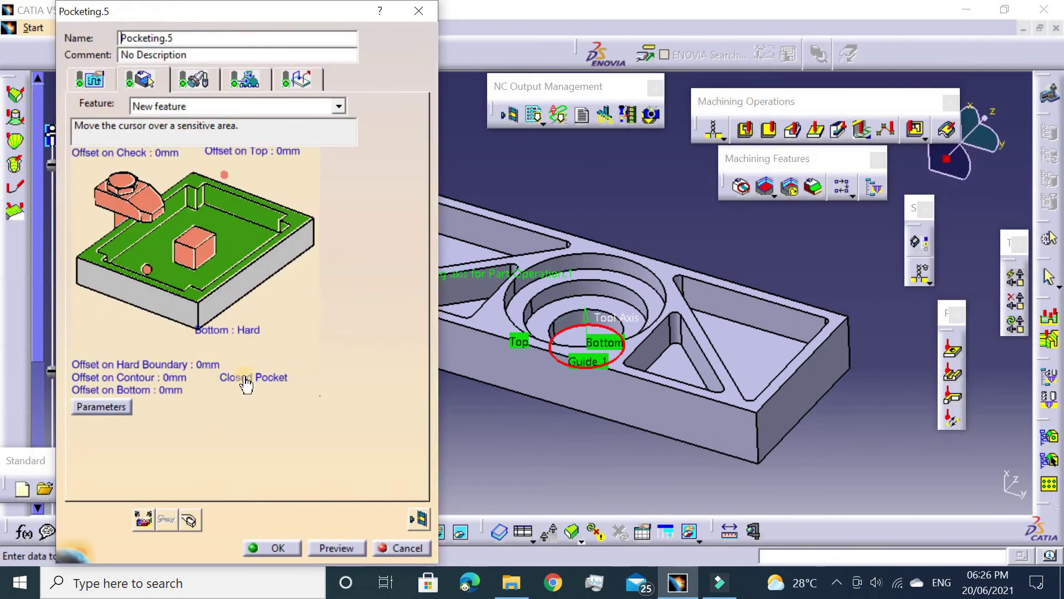
pyautogui.click(282, 540)
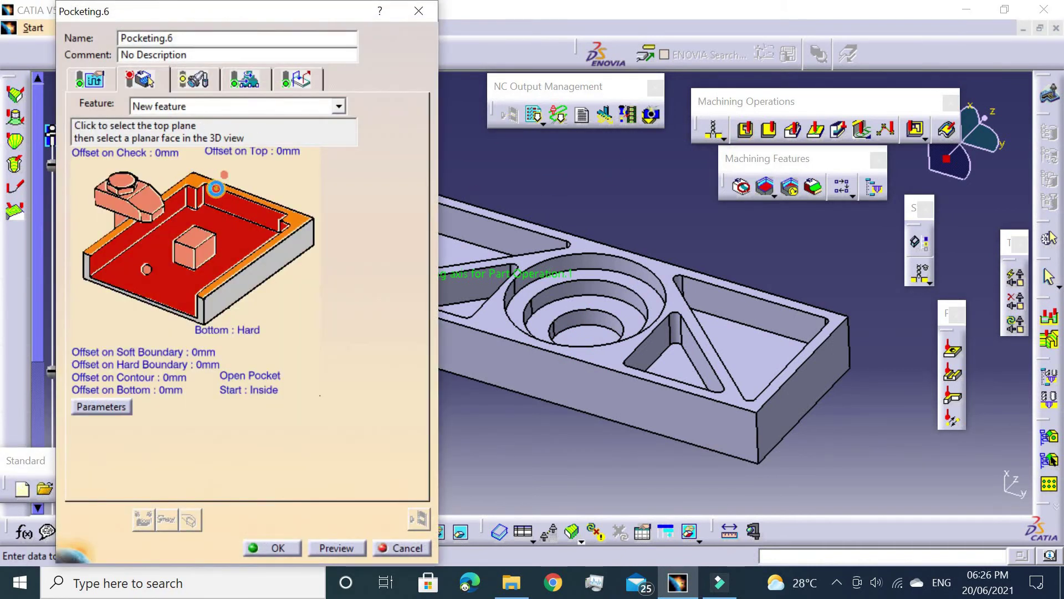
# Define Pocketing.6 as a closed pocket from the part's top face to the triangular recess floor
pyautogui.click(205, 185)
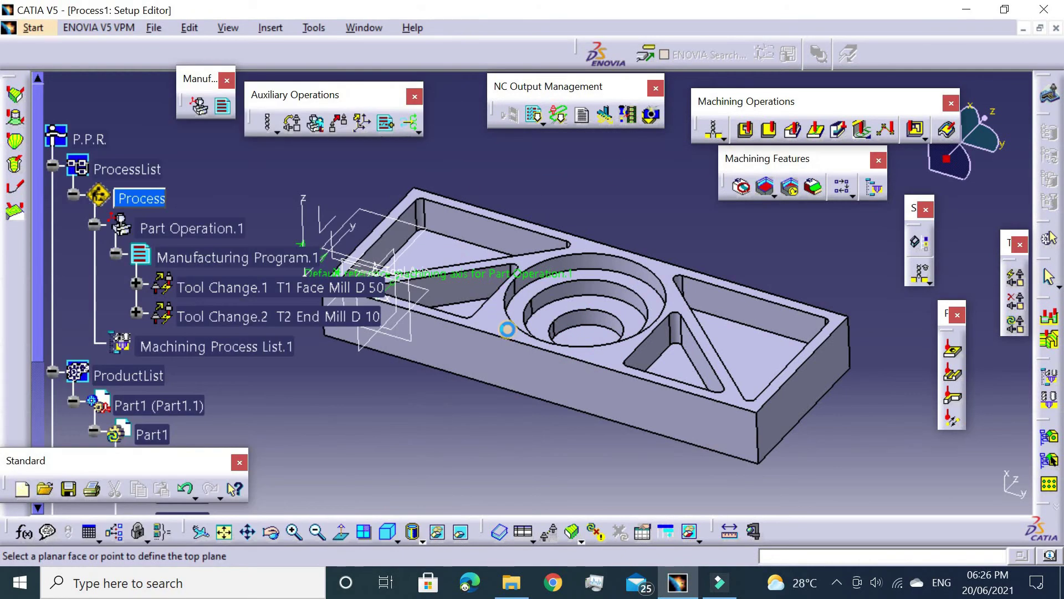
pyautogui.click(579, 355)
pyautogui.click(169, 274)
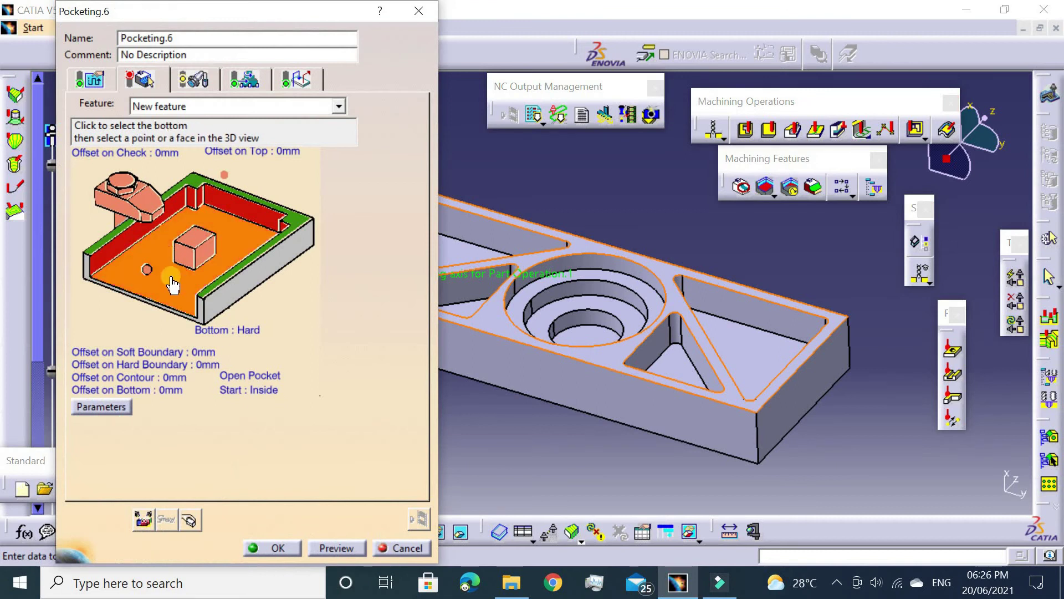
pyautogui.click(679, 364)
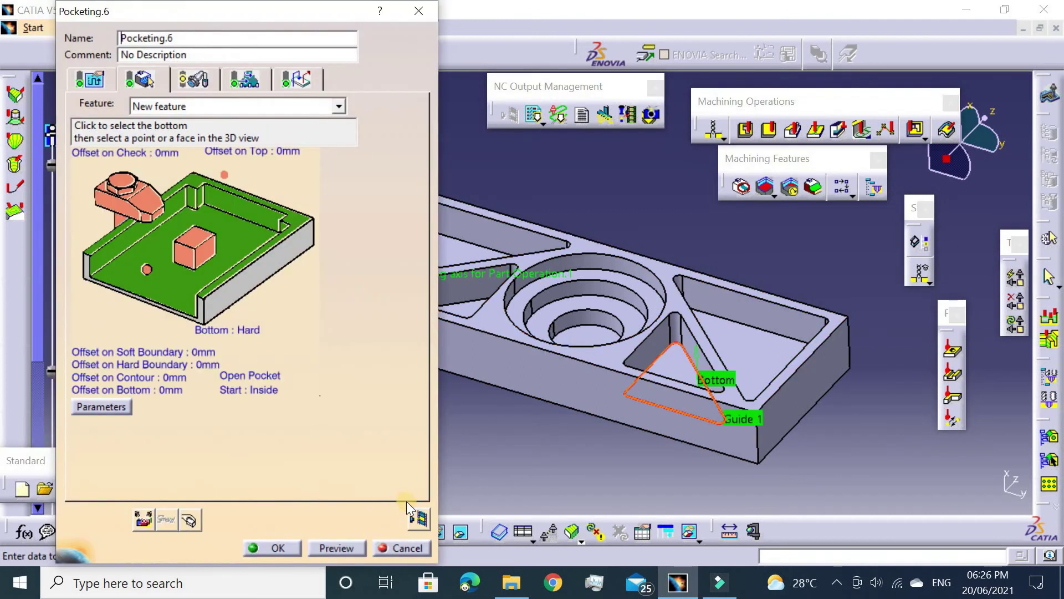
pyautogui.click(251, 376)
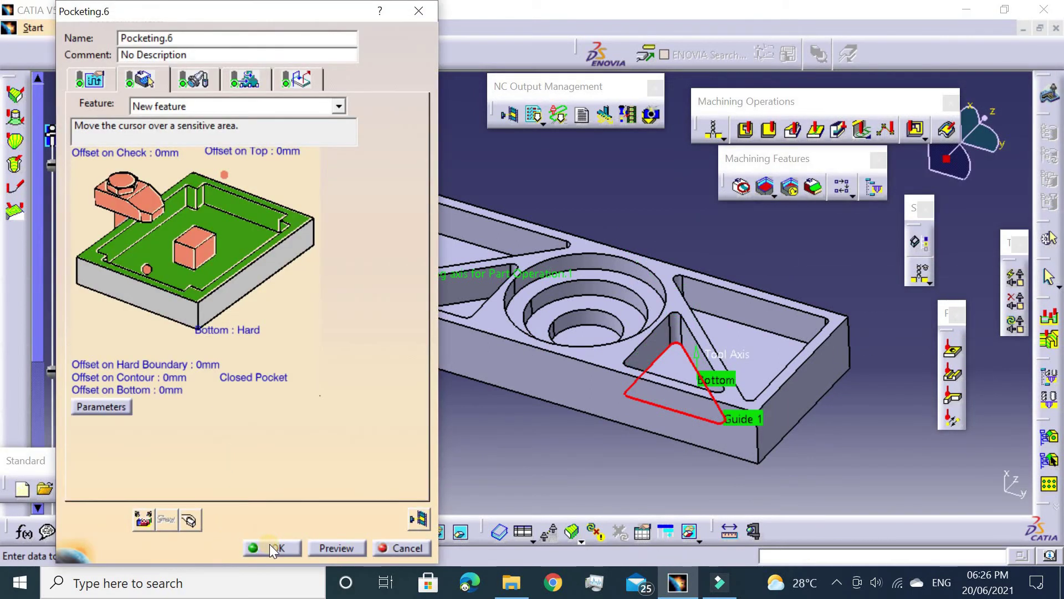
pyautogui.click(270, 544)
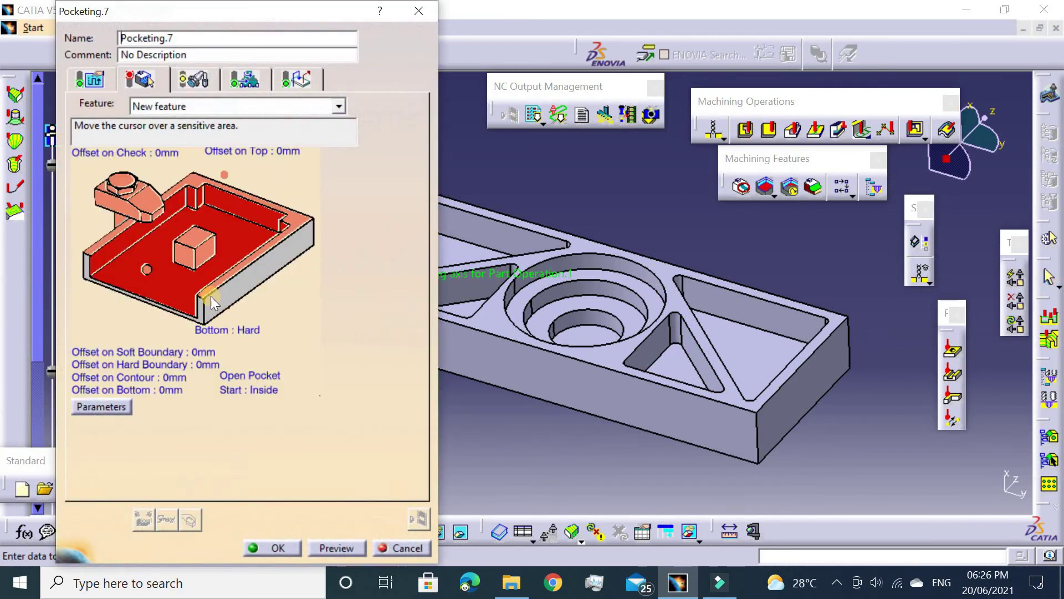
# Set Pocketing.7's top plane to the part's top face and bottom to the triangular floor, as a closed pocket
pyautogui.click(302, 224)
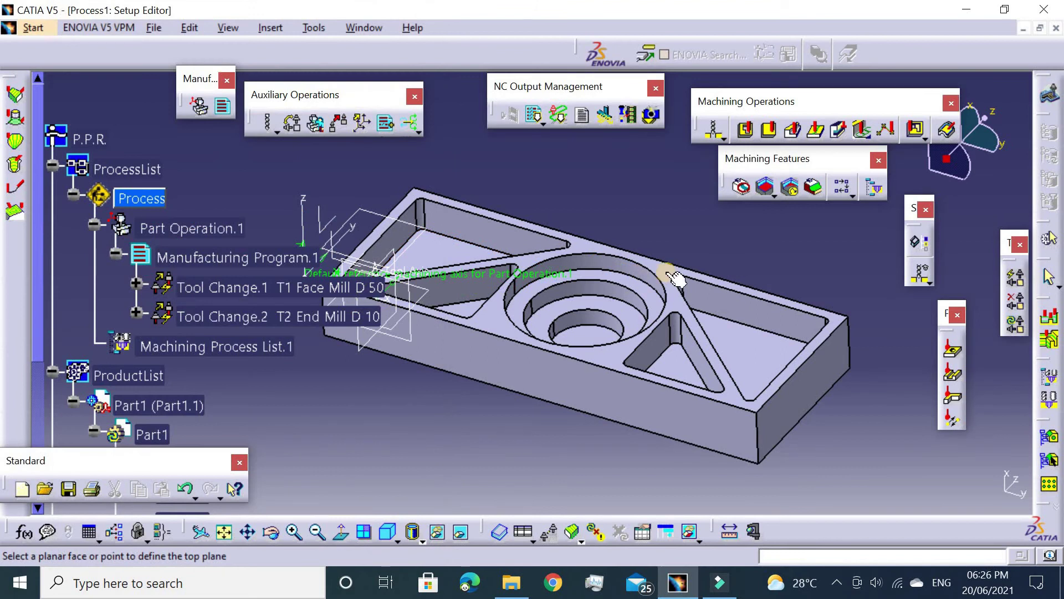
pyautogui.click(675, 279)
pyautogui.click(177, 291)
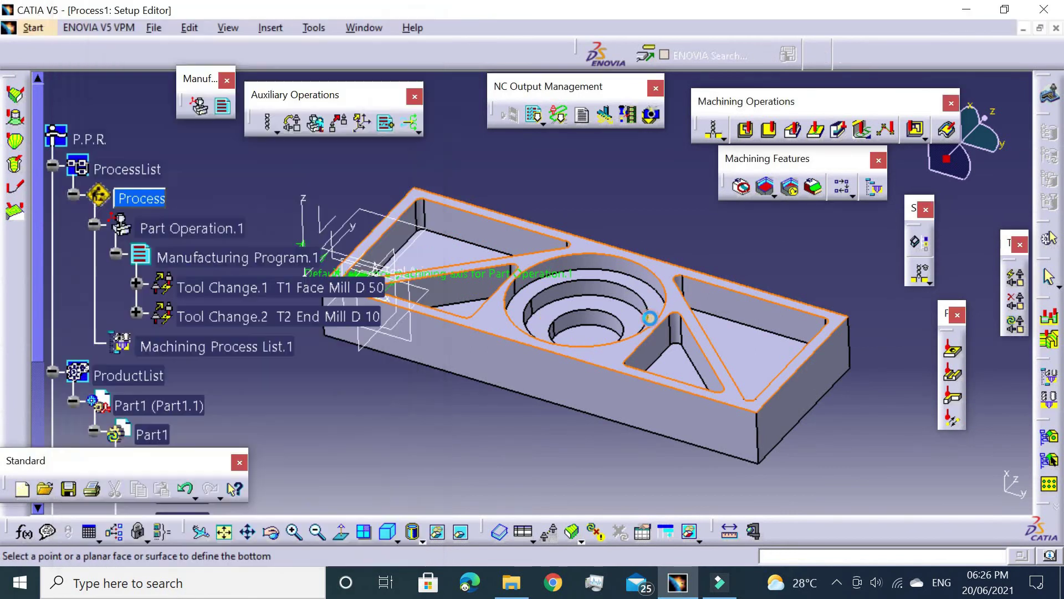
pyautogui.click(731, 326)
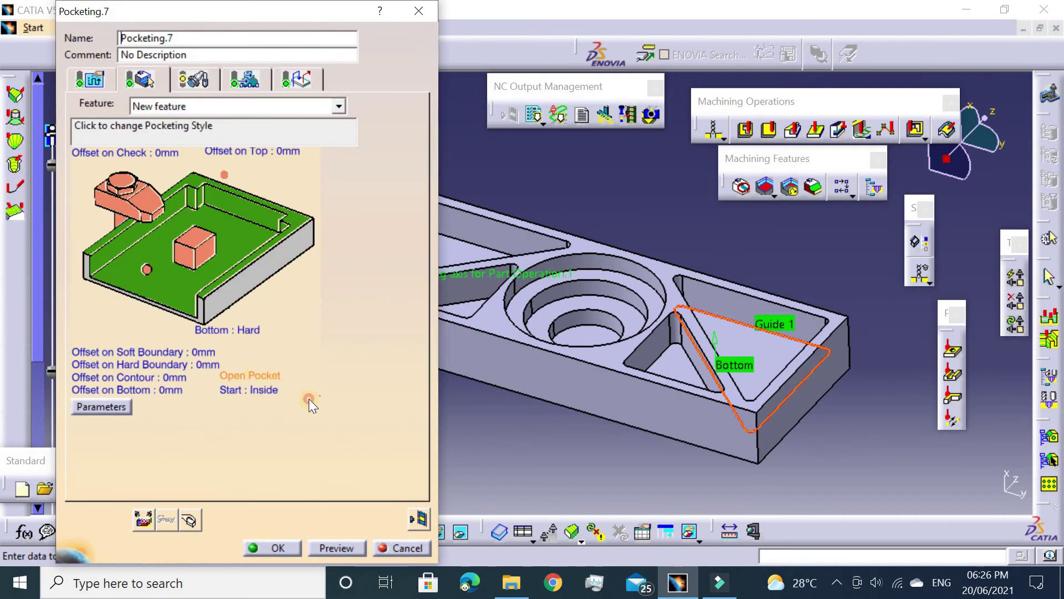
pyautogui.click(309, 397)
# Replay Pocketing.7's tool path and confirm the operation
pyautogui.click(419, 520)
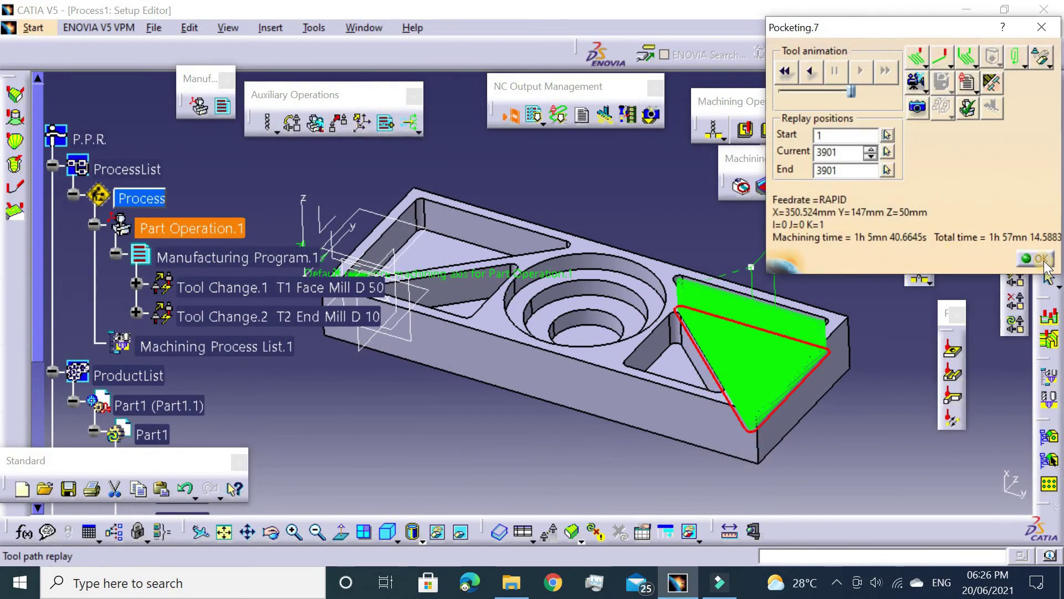
pyautogui.click(1035, 258)
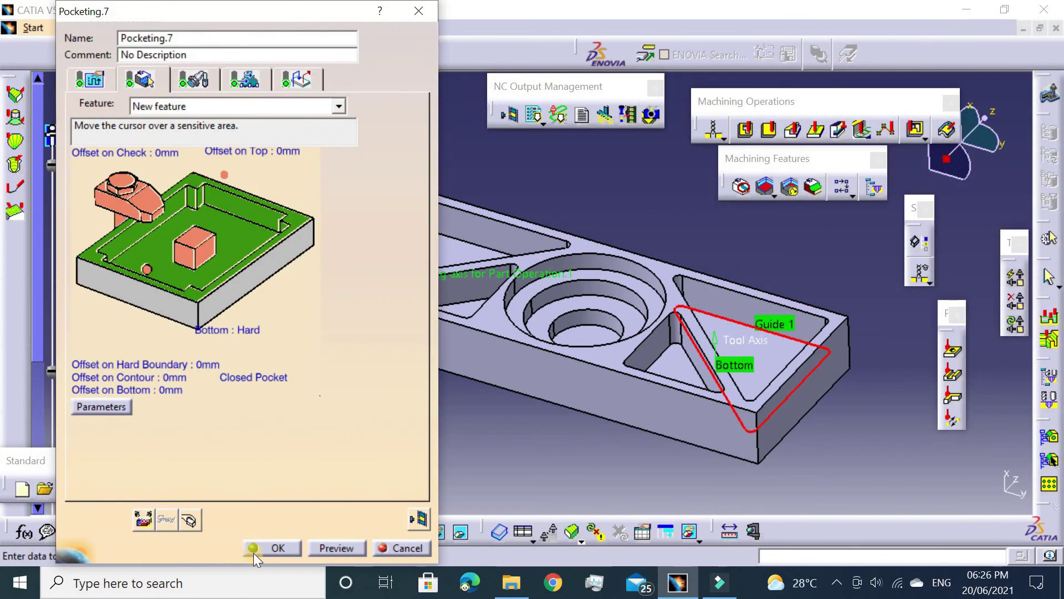
pyautogui.click(272, 548)
pyautogui.moveTo(621, 277)
pyautogui.mouseDown(button='middle')
pyautogui.moveTo(642, 280)
pyautogui.moveTo(659, 261)
pyautogui.mouseUp(button='middle')
# Start Profile Contouring.1 bounded by the part's top face and bottom face
pyautogui.click(745, 129)
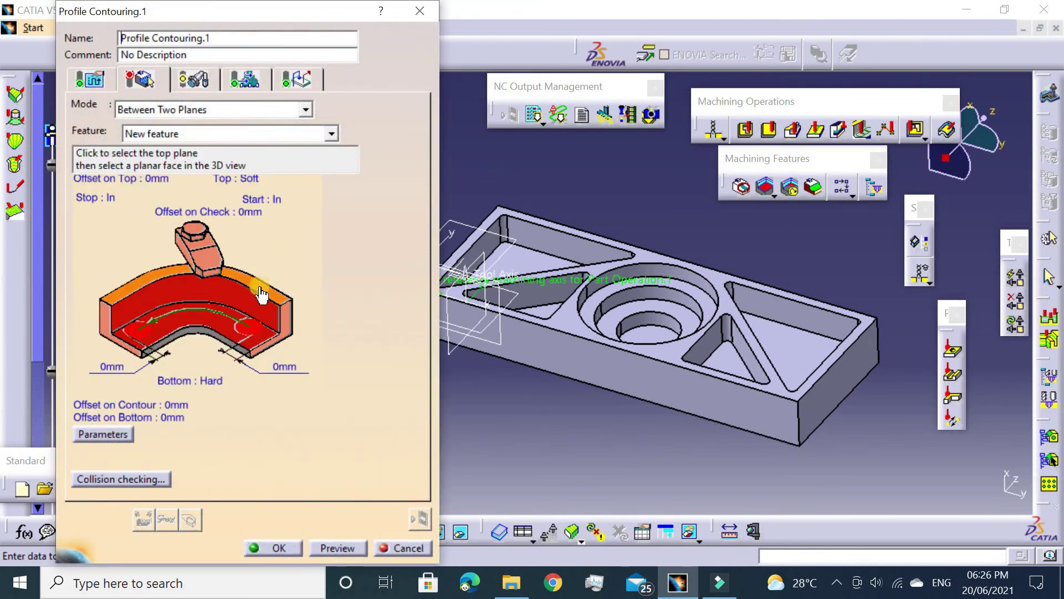
pyautogui.click(267, 280)
pyautogui.click(659, 261)
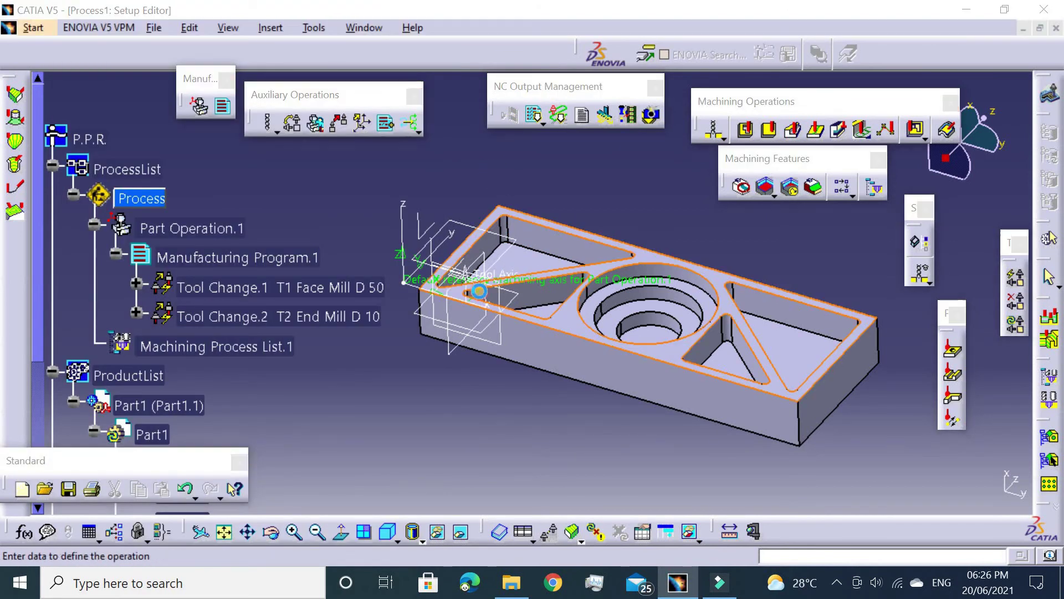
pyautogui.click(244, 377)
pyautogui.moveTo(468, 409); pyautogui.dragTo(542, 364, button='middle')
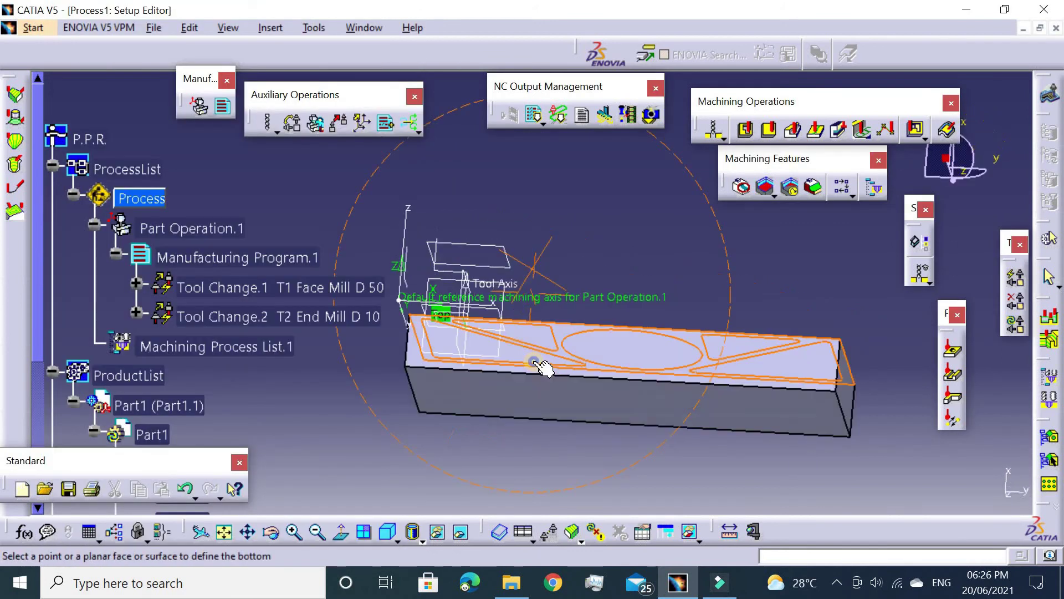
pyautogui.click(546, 373)
pyautogui.moveTo(567, 235)
pyautogui.mouseDown(button='middle')
pyautogui.moveTo(527, 394)
pyautogui.moveTo(482, 452)
pyautogui.moveTo(671, 278)
pyautogui.mouseUp(button='middle')
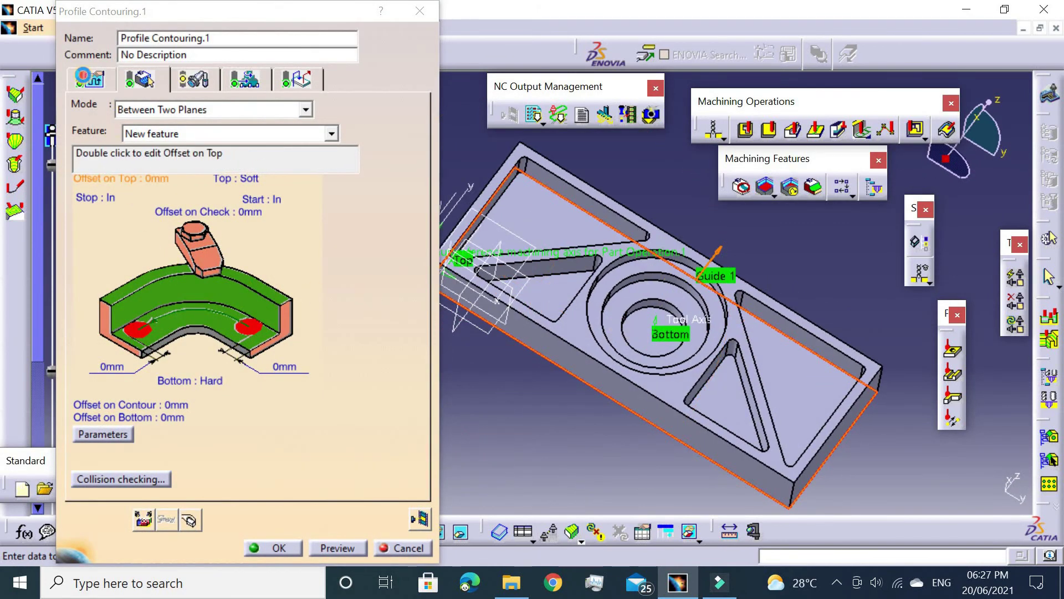
# In the strategy settings, enable Close tool path and set 4mm distance between paths
pyautogui.click(84, 77)
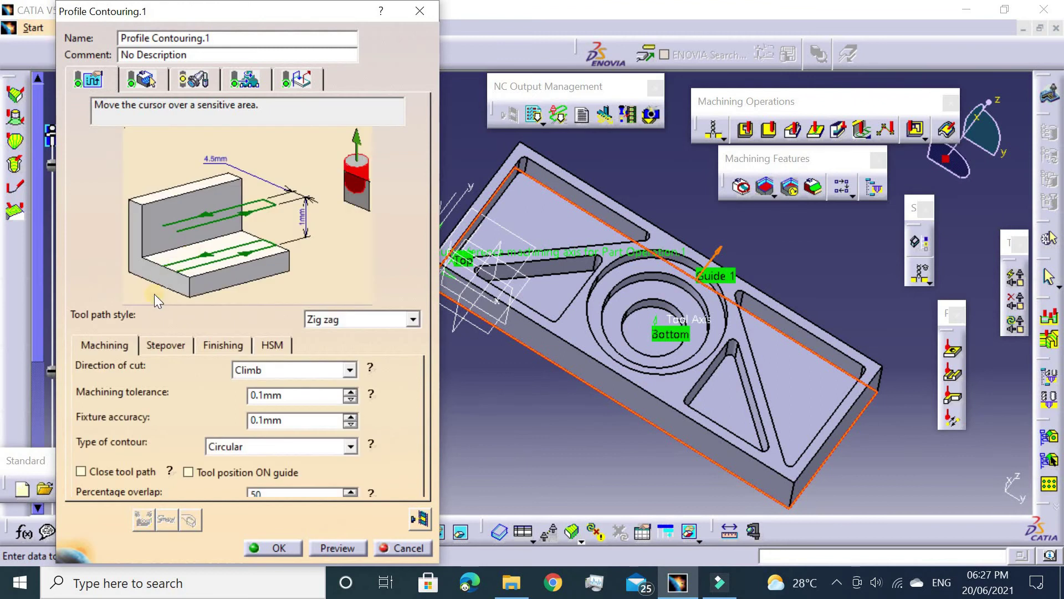
pyautogui.click(123, 471)
pyautogui.click(164, 349)
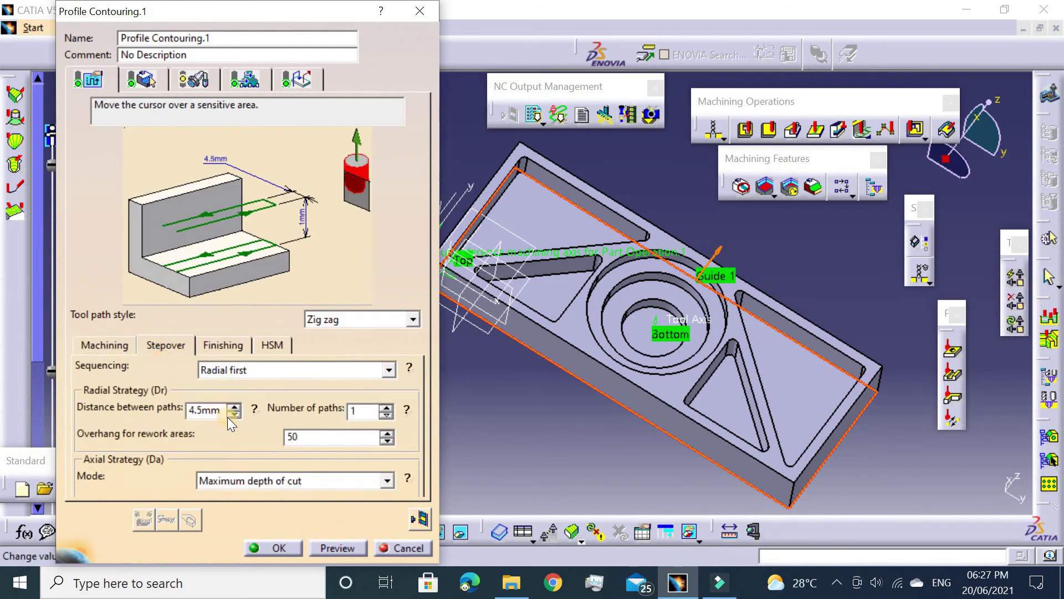
pyautogui.write('4')
pyautogui.write('5')
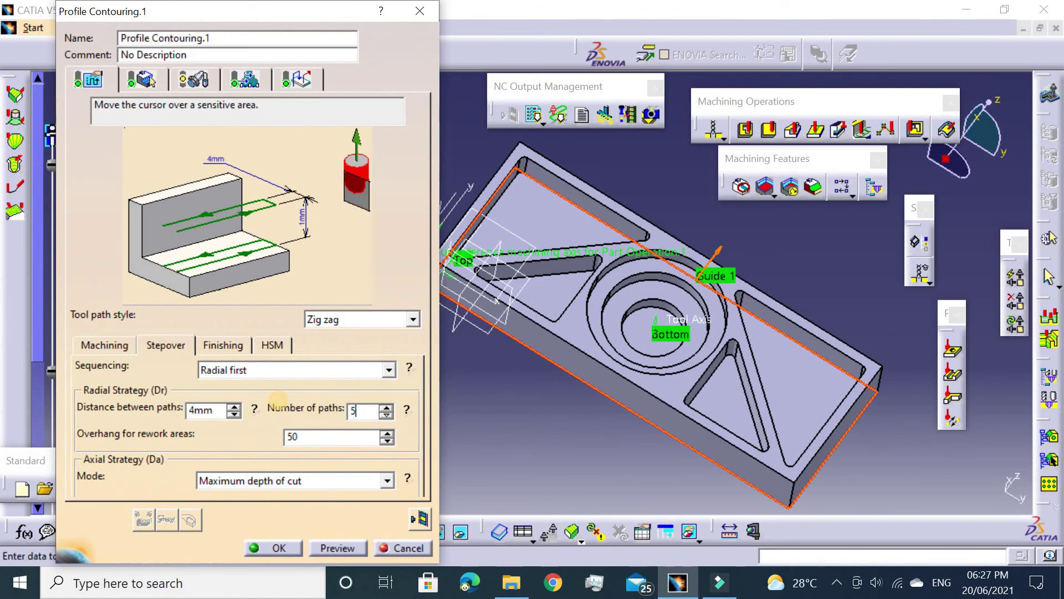
# Review the finishing, high-speed cornering, geometry and tool (T2 End Mill D 10) settings
pyautogui.click(227, 339)
pyautogui.click(269, 343)
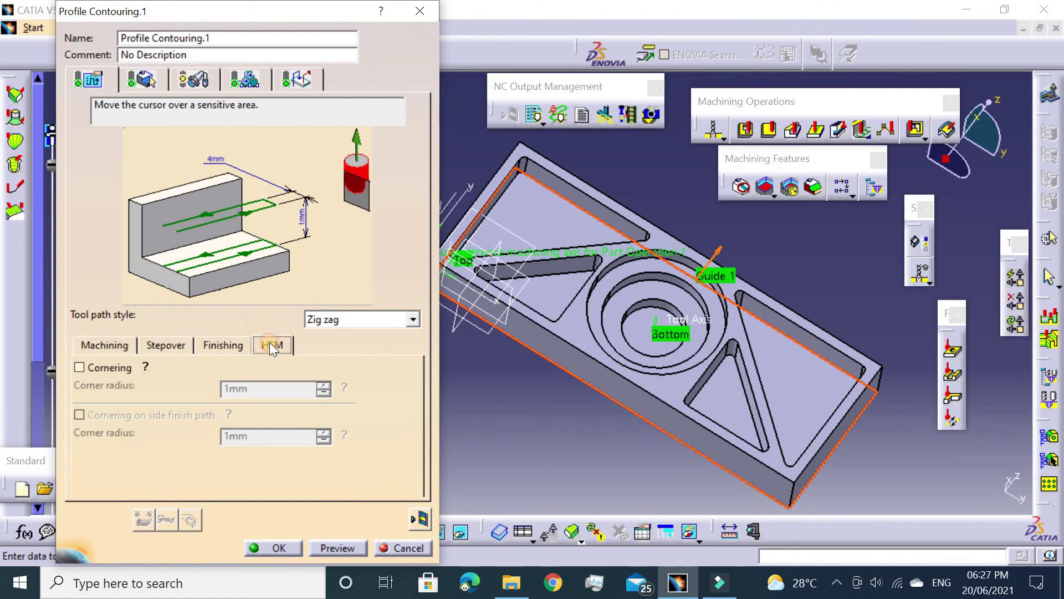
pyautogui.click(145, 80)
pyautogui.click(193, 81)
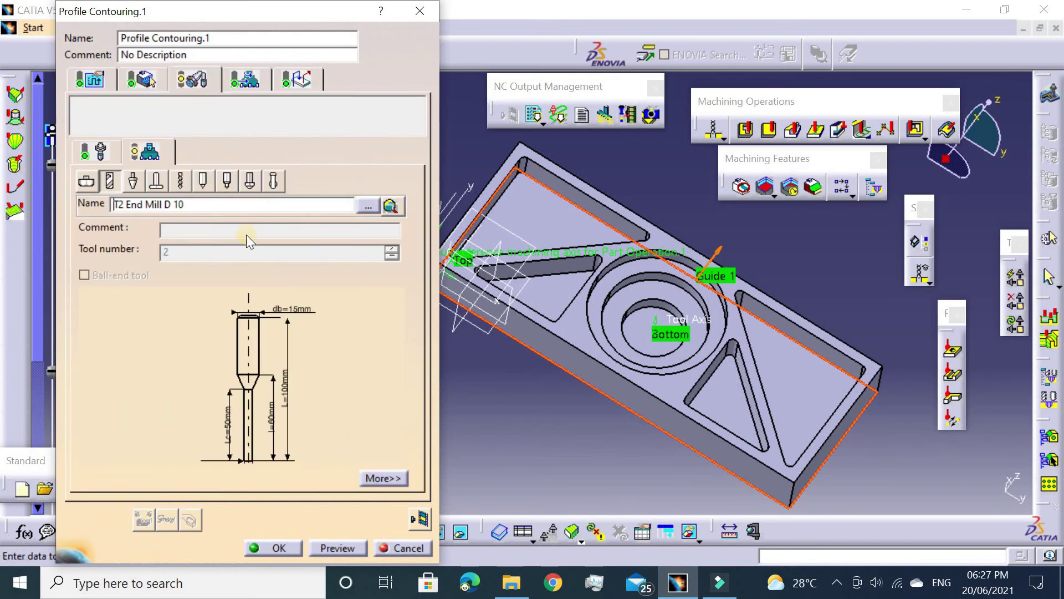
pyautogui.scroll(2, 261, 322)
# Set the contouring approach macro to Axial mode with a 50mm distance
pyautogui.click(244, 81)
pyautogui.click(297, 80)
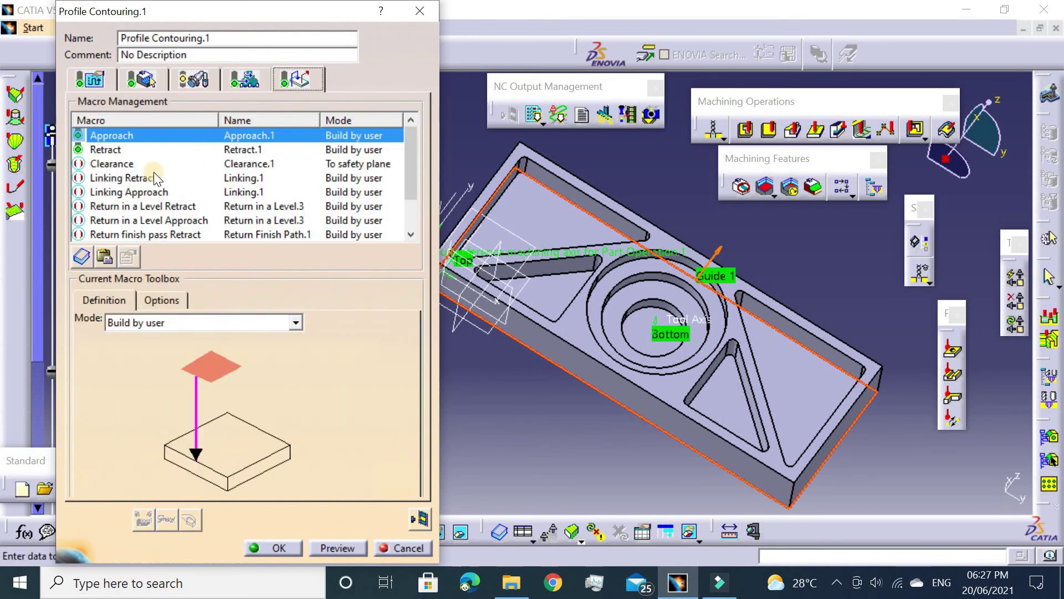
pyautogui.click(131, 330)
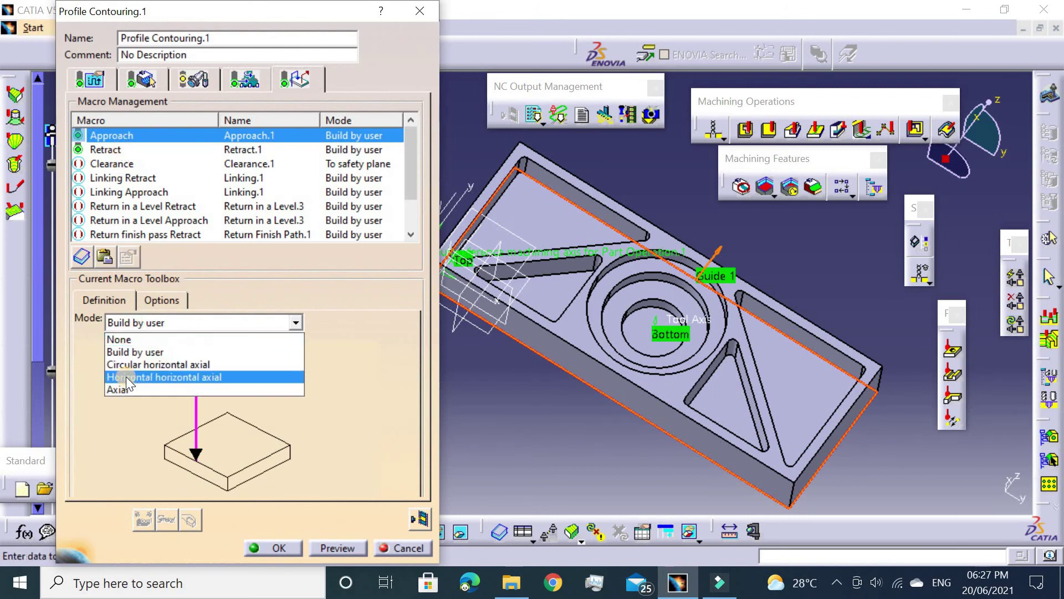
pyautogui.click(131, 391)
pyautogui.doubleClick(194, 397)
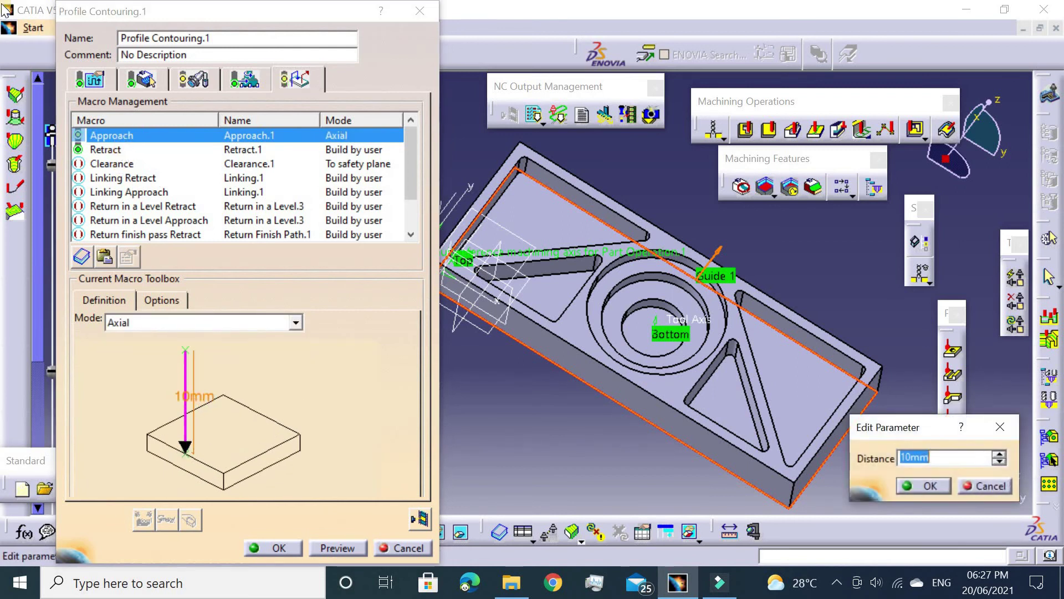
pyautogui.press('Return')
# Set the retract macro to Axial mode with a 5mm distance
pyautogui.click(110, 150)
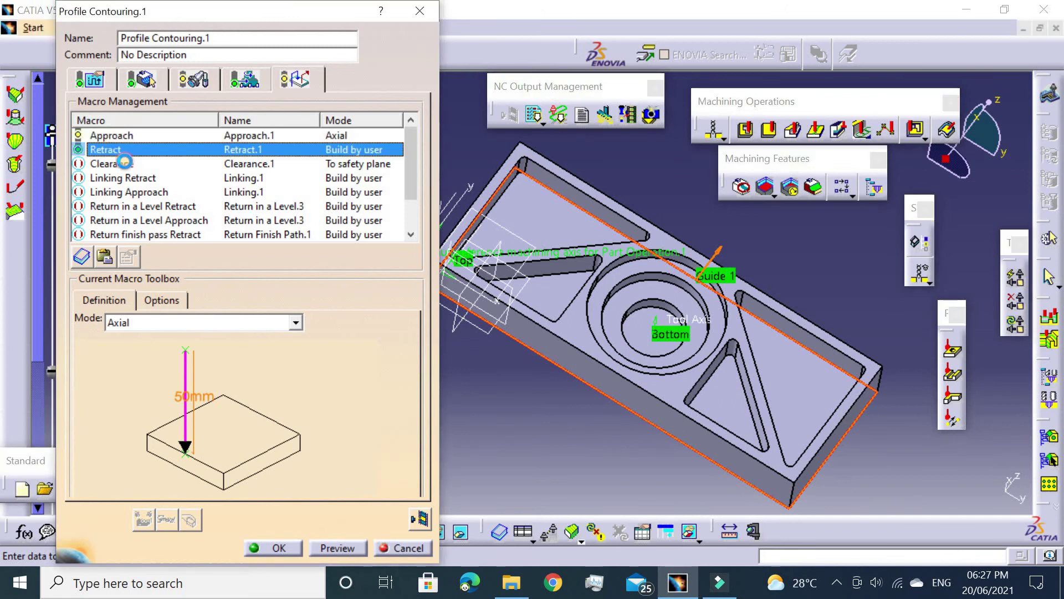
pyautogui.click(152, 326)
pyautogui.click(145, 384)
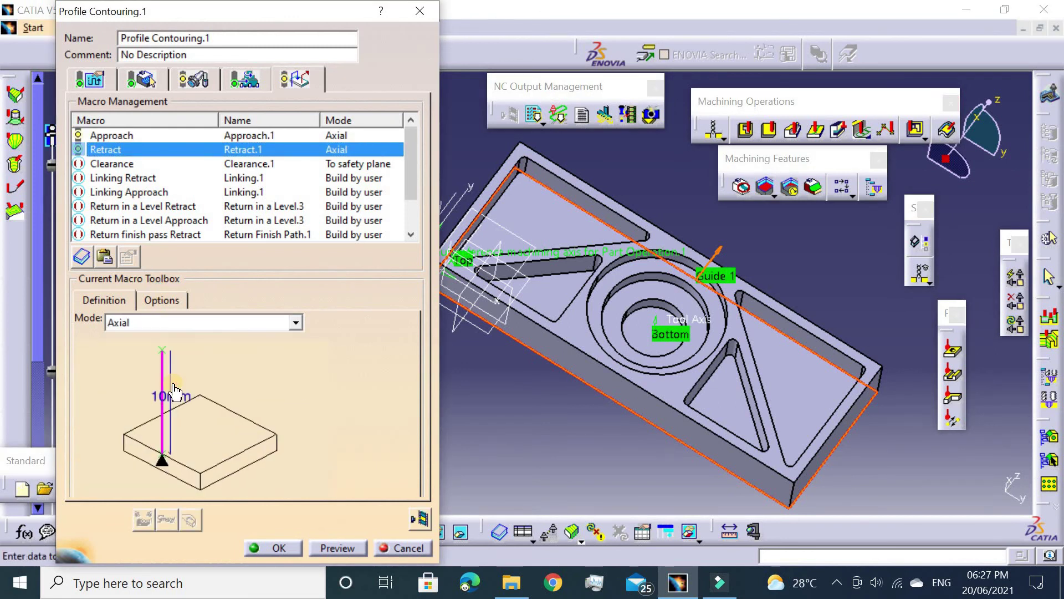
pyautogui.doubleClick(161, 395)
pyautogui.write('5')
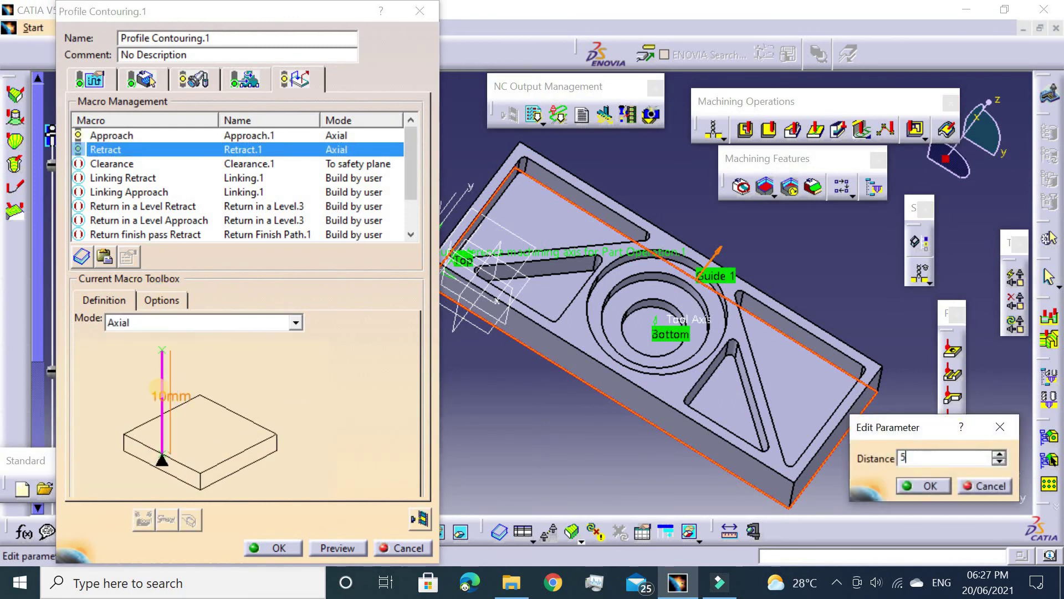
pyautogui.press('Return')
# Activate the clearance macro and compute the contouring tool path replay
pyautogui.rightClick(127, 164)
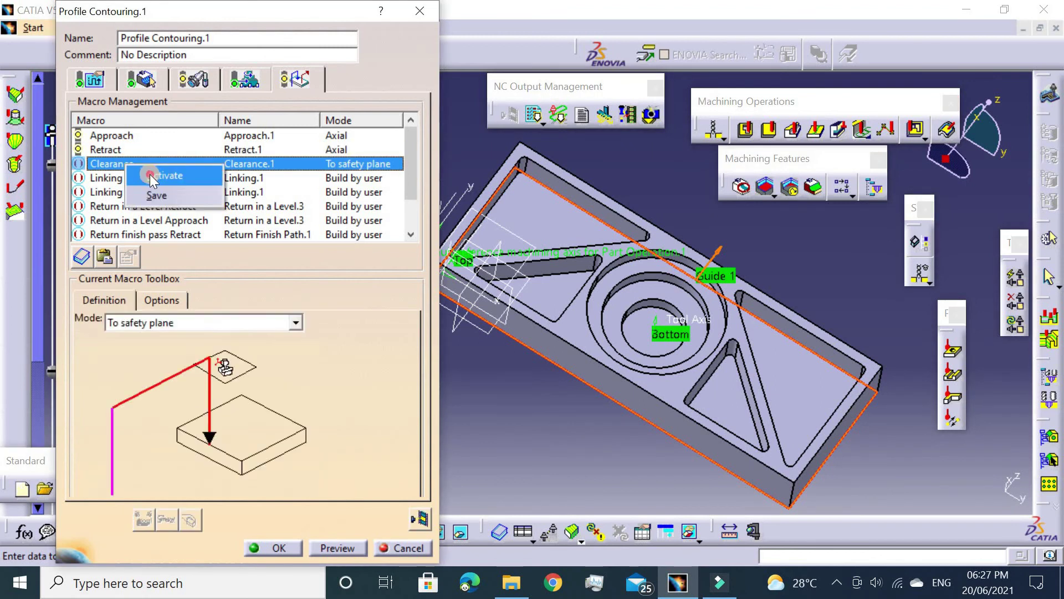
pyautogui.click(149, 175)
pyautogui.click(420, 519)
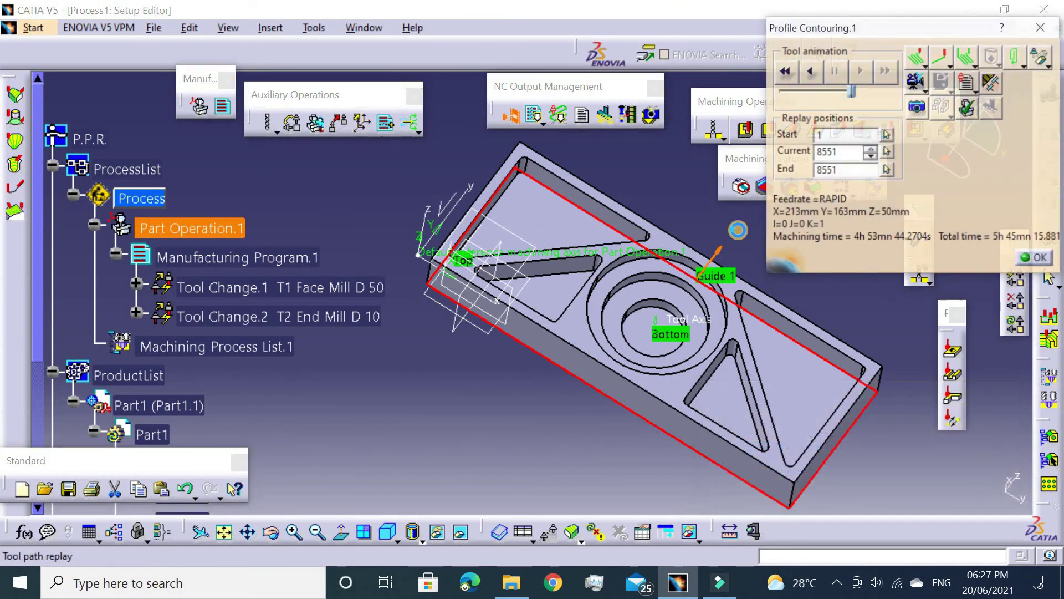
# Run the Video-mode material-removal simulation to the end and orbit to inspect the finished part
pyautogui.click(916, 83)
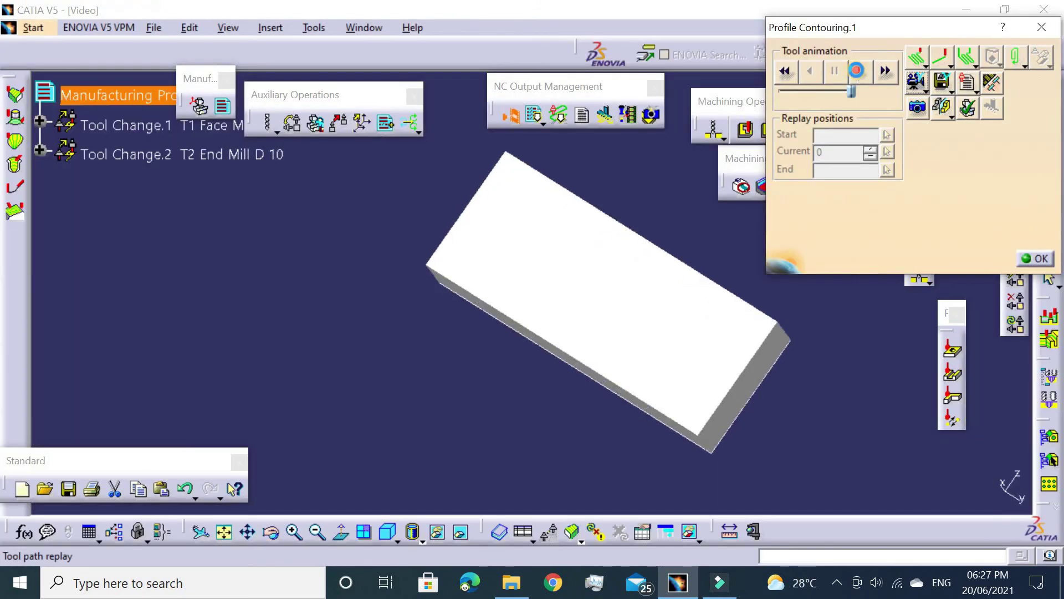
pyautogui.moveTo(513, 304)
pyautogui.mouseDown(button='middle')
pyautogui.moveTo(463, 238)
pyautogui.moveTo(511, 269)
pyautogui.mouseUp(button='middle')
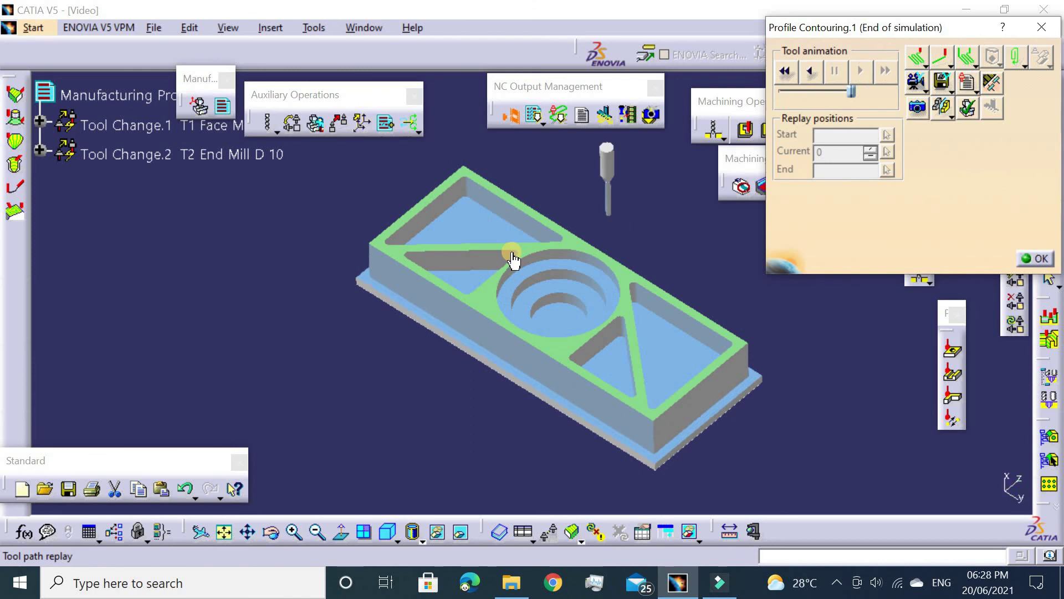
pyautogui.moveTo(442, 308)
pyautogui.mouseDown(button='middle')
pyautogui.moveTo(504, 182)
pyautogui.moveTo(481, 161)
pyautogui.moveTo(434, 297)
pyautogui.mouseUp(button='middle')
# Close the simulation, confirm Profile Contouring.1, and rotate the part view
pyautogui.click(1038, 259)
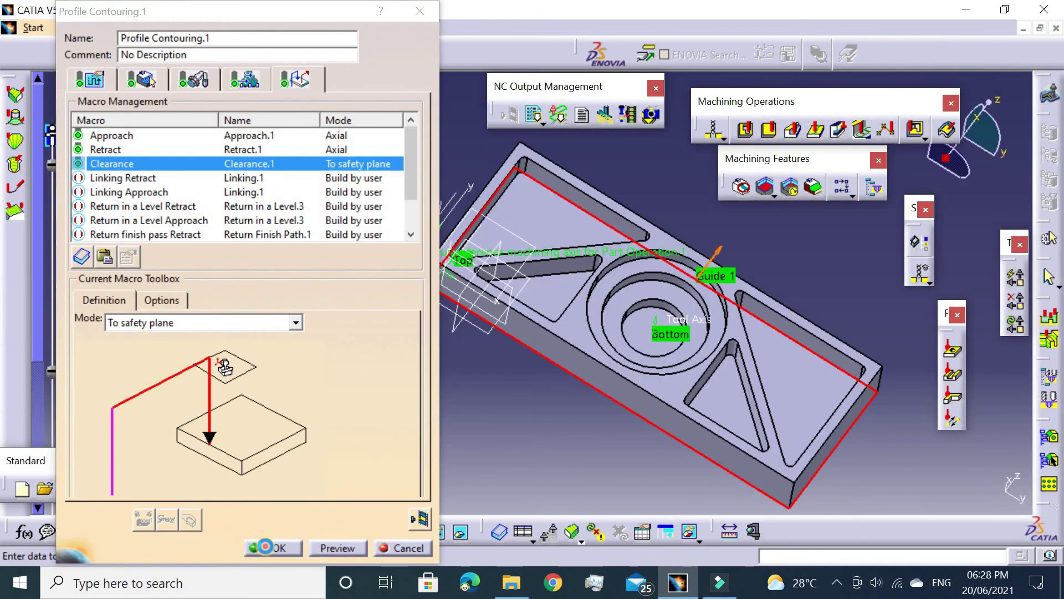
pyautogui.click(266, 546)
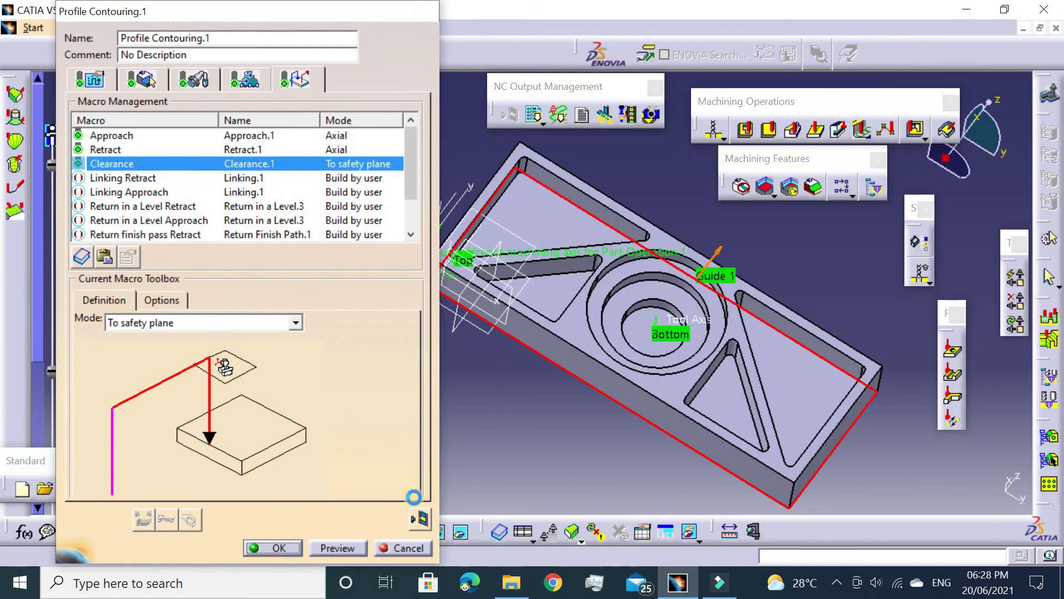
pyautogui.moveTo(492, 368); pyautogui.dragTo(403, 359, button='middle')
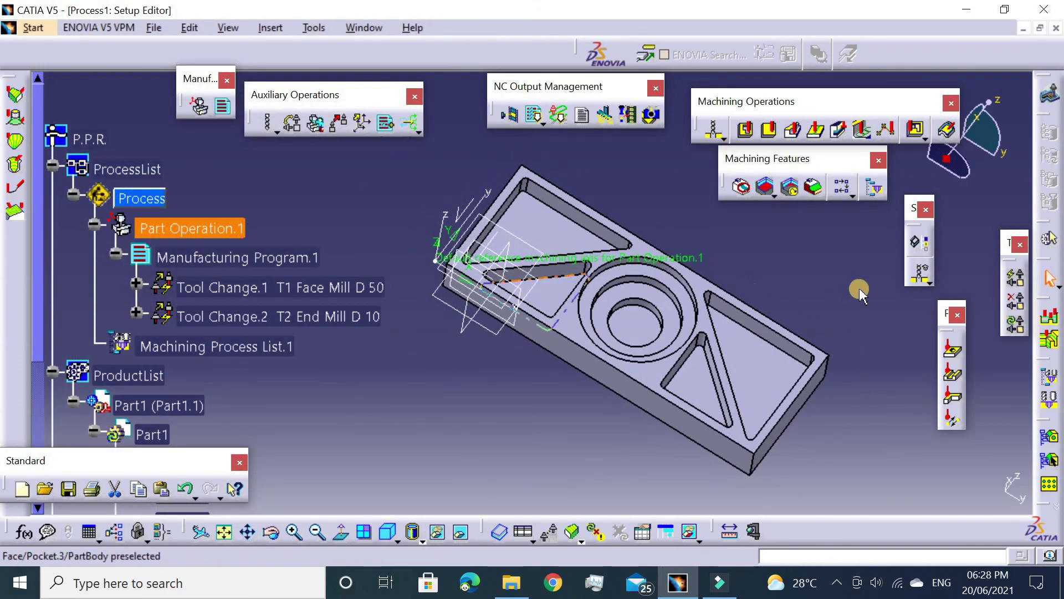
pyautogui.moveTo(773, 311)
pyautogui.mouseDown(button='middle')
pyautogui.moveTo(715, 339)
pyautogui.moveTo(715, 350)
pyautogui.moveTo(644, 308)
pyautogui.mouseUp(button='middle')
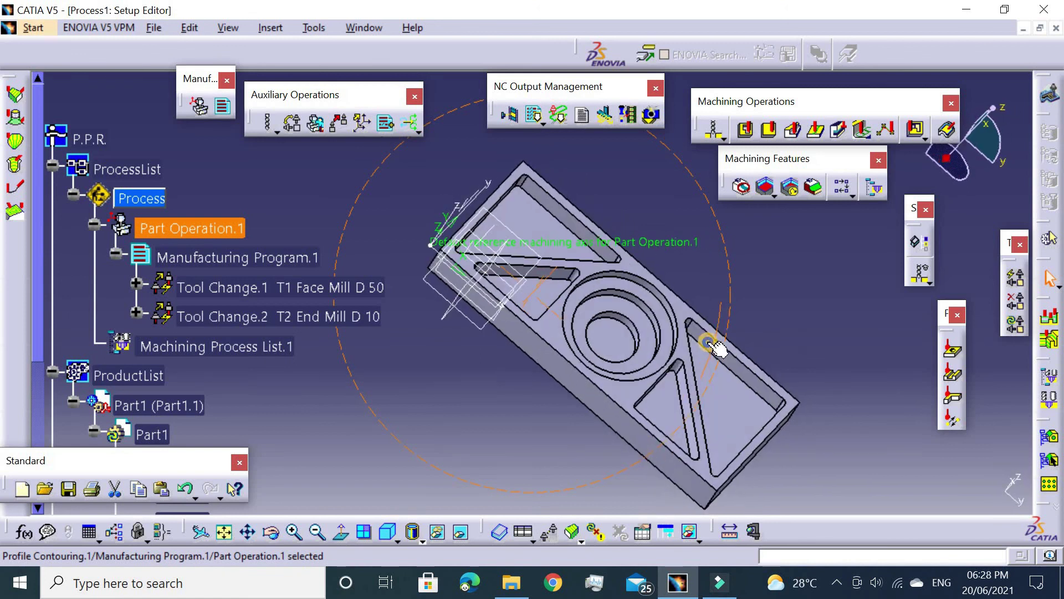